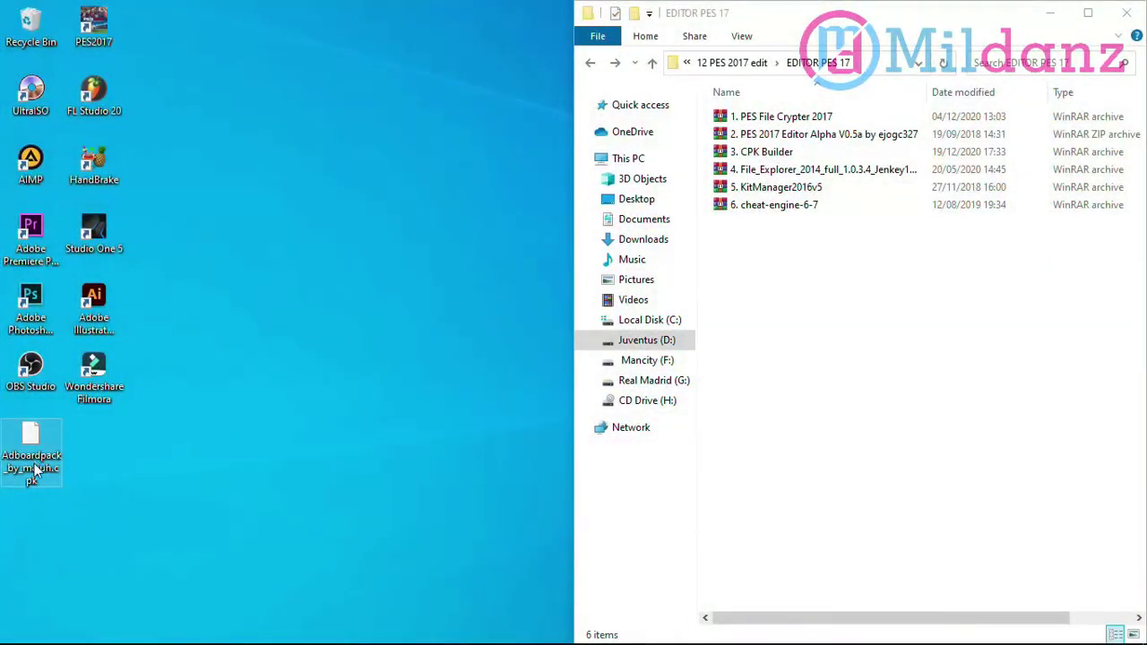
{"action": "mouse_move", "coordinate": [45, 473]}
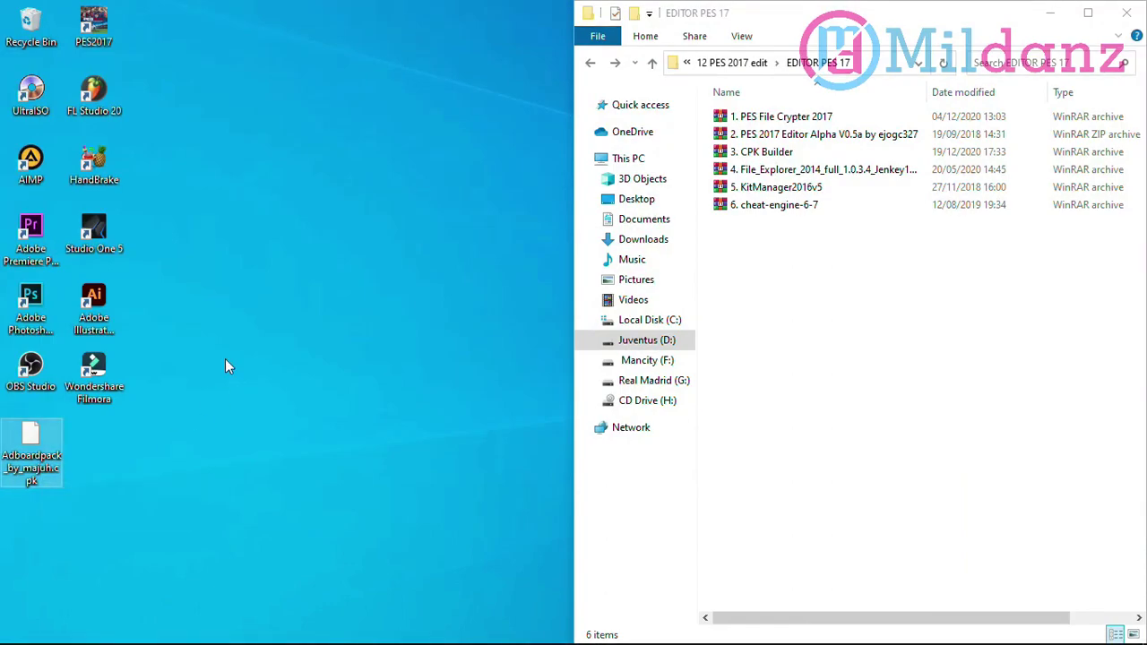
{"action": "right_click", "coordinate": [291, 175]}
{"action": "left_click", "coordinate": [333, 249]}
{"action": "right_click", "coordinate": [304, 168]}
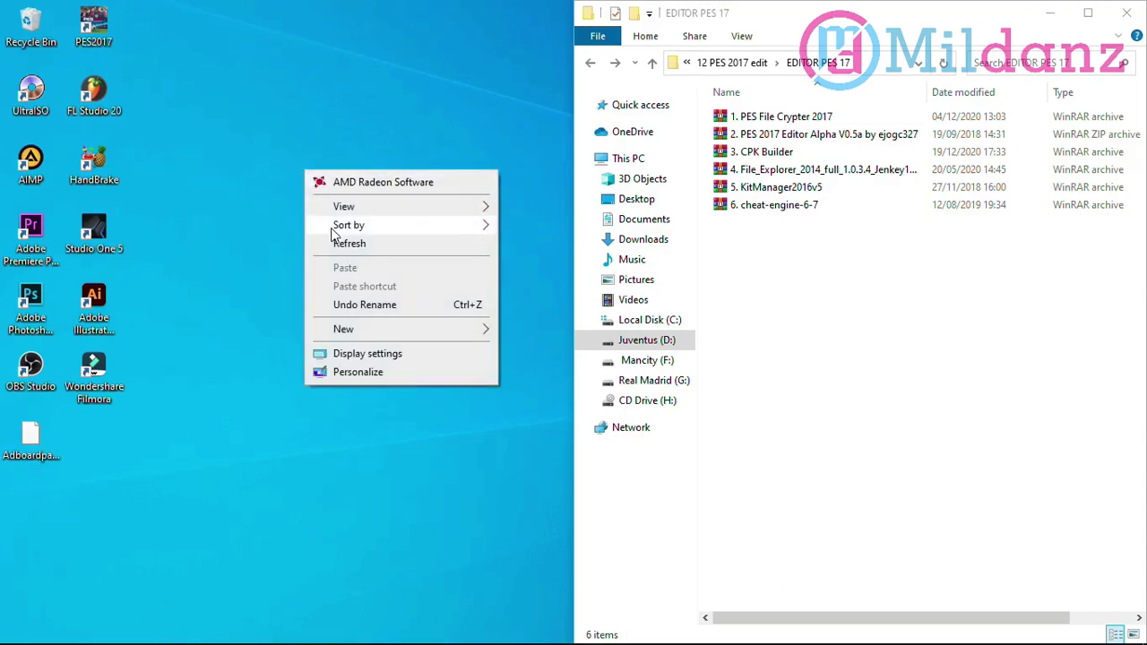
{"action": "left_click", "coordinate": [341, 245]}
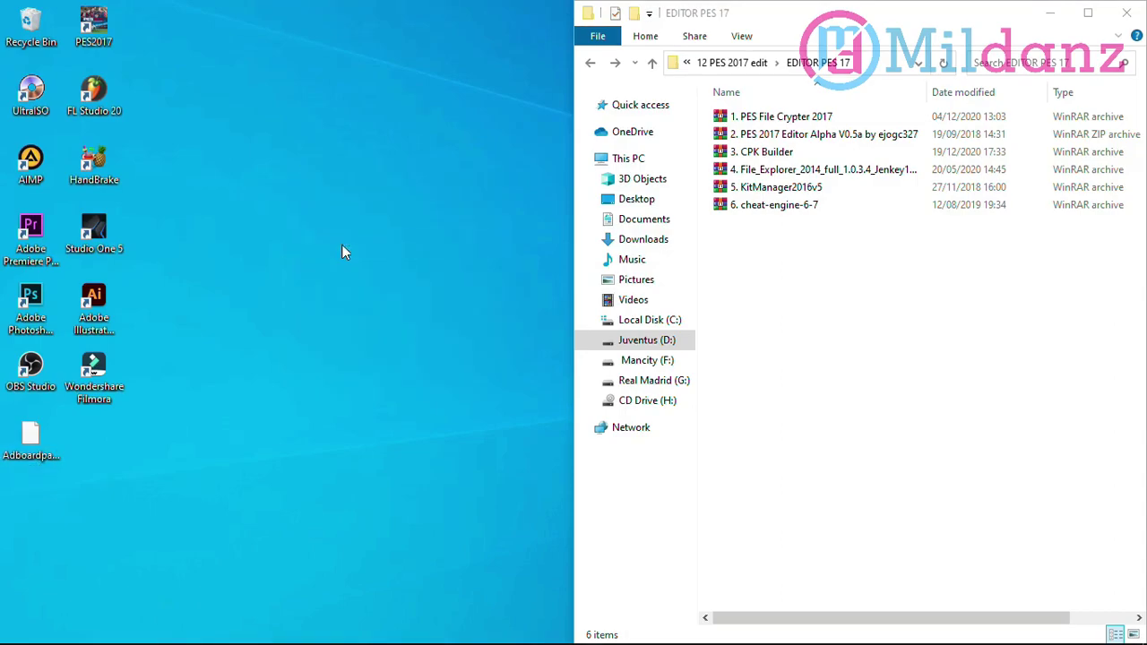
Step: Open the 3. CPK Builder archive and launch CriPackedFileMaker.exe from its Cri Packed File Maker v2.40.13 folder
{"action": "left_click", "coordinate": [26, 457]}
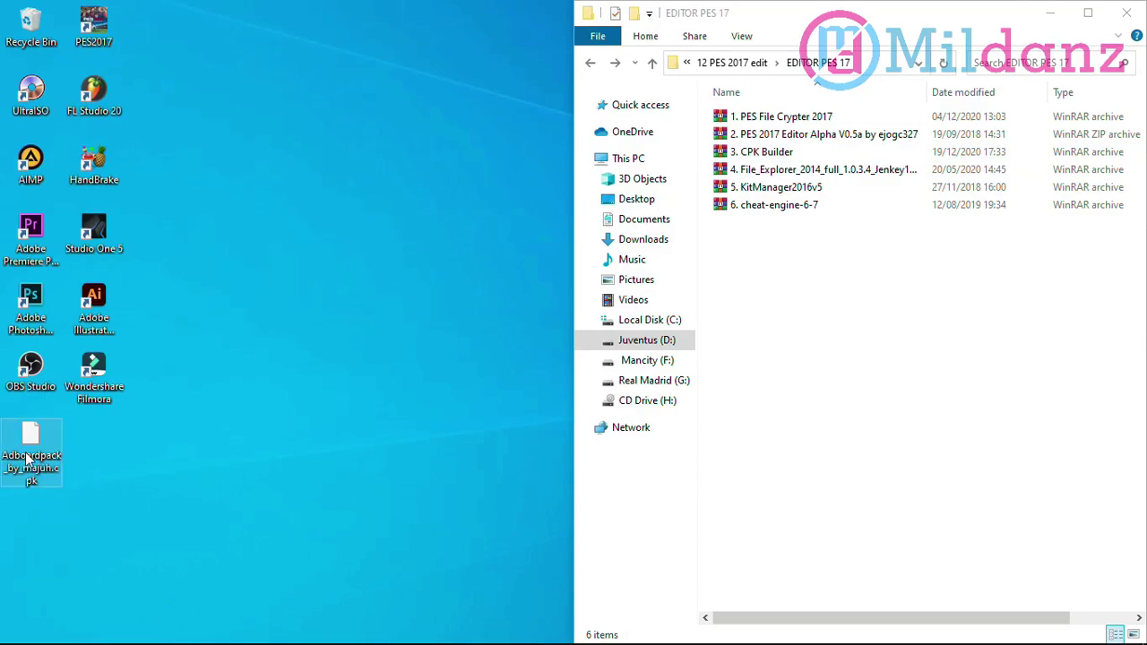
{"action": "left_click", "coordinate": [755, 159]}
{"action": "double_click", "coordinate": [754, 160]}
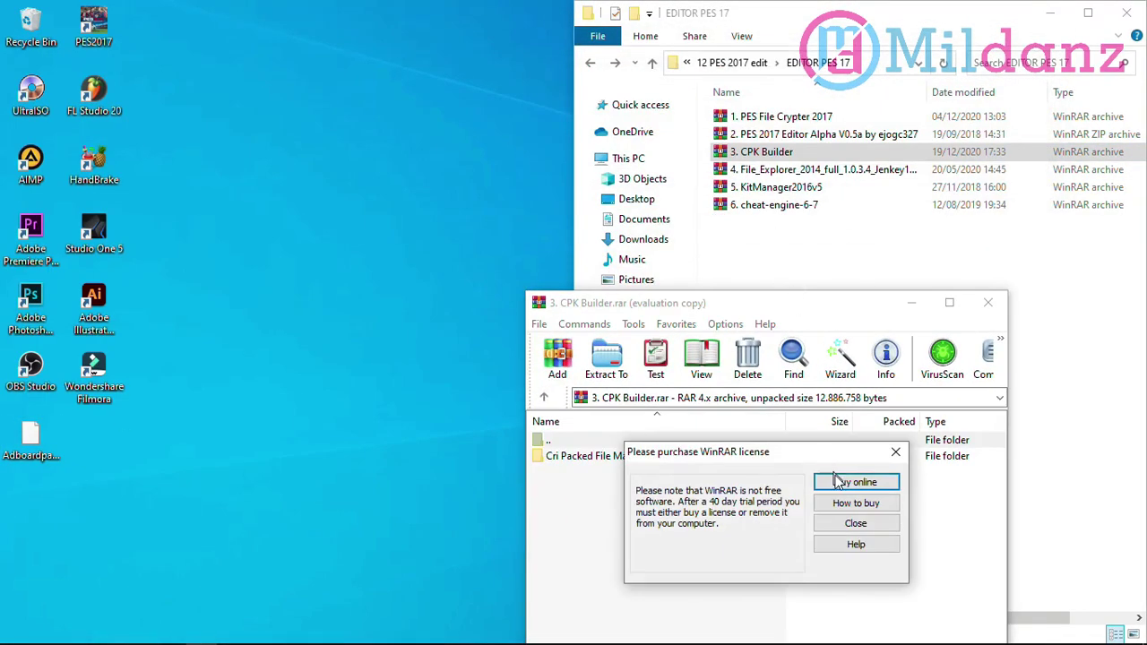
{"action": "left_click", "coordinate": [855, 524]}
{"action": "left_click_drag", "start_coordinate": [951, 47], "coordinate": [744, 233]}
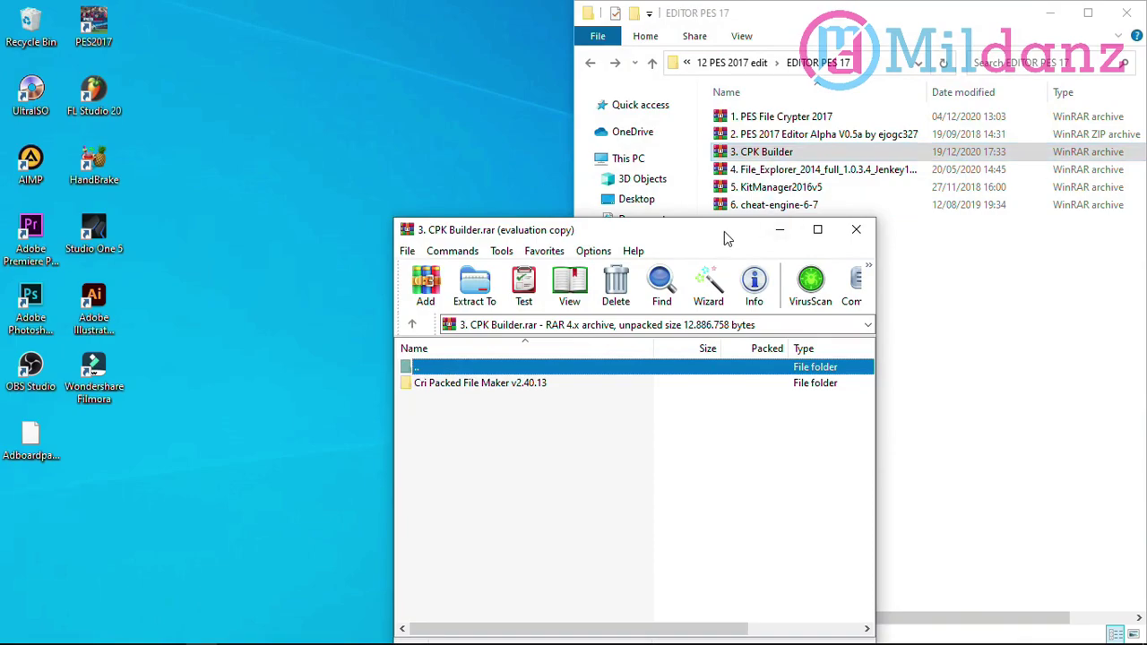
{"action": "left_click_drag", "start_coordinate": [728, 238], "coordinate": [836, 121]}
{"action": "double_click", "coordinate": [583, 269]}
{"action": "double_click", "coordinate": [565, 447]}
Step: Load Adboardpack_by_majuh.cpk into CRI Packed File Maker and extract its contents to a new desktop folder named MyAdboard
{"action": "left_click_drag", "start_coordinate": [15, 457], "coordinate": [411, 340]}
{"action": "left_click", "coordinate": [495, 434]}
{"action": "type", "text": "Adbor"}
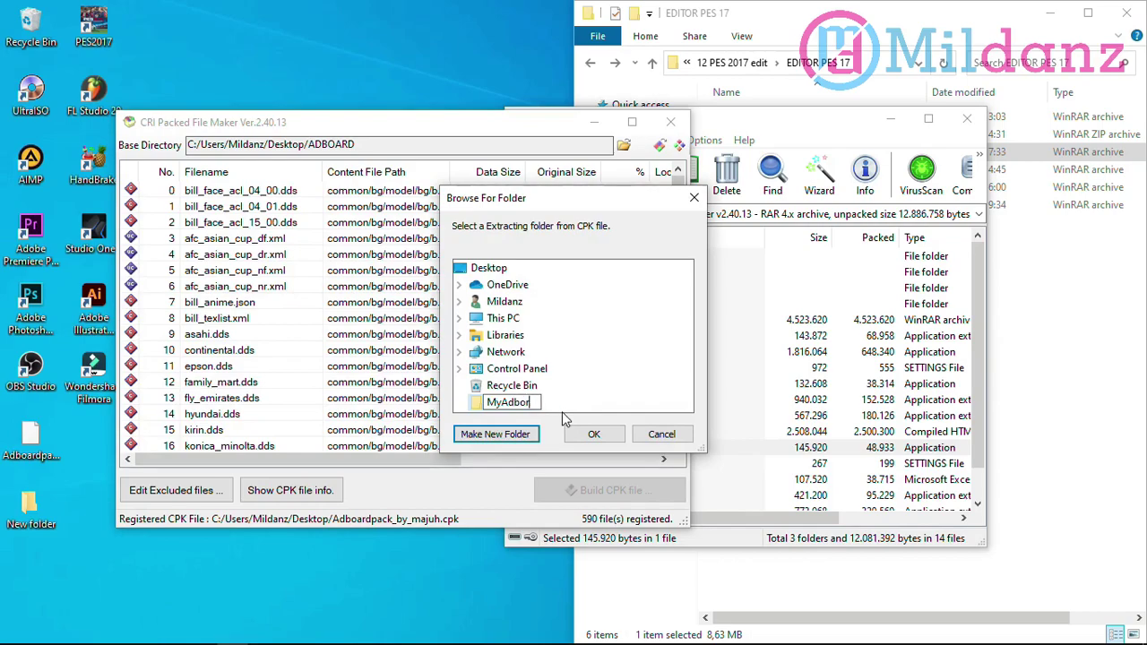
{"action": "left_click", "coordinate": [592, 434]}
{"action": "key", "text": "Return"}
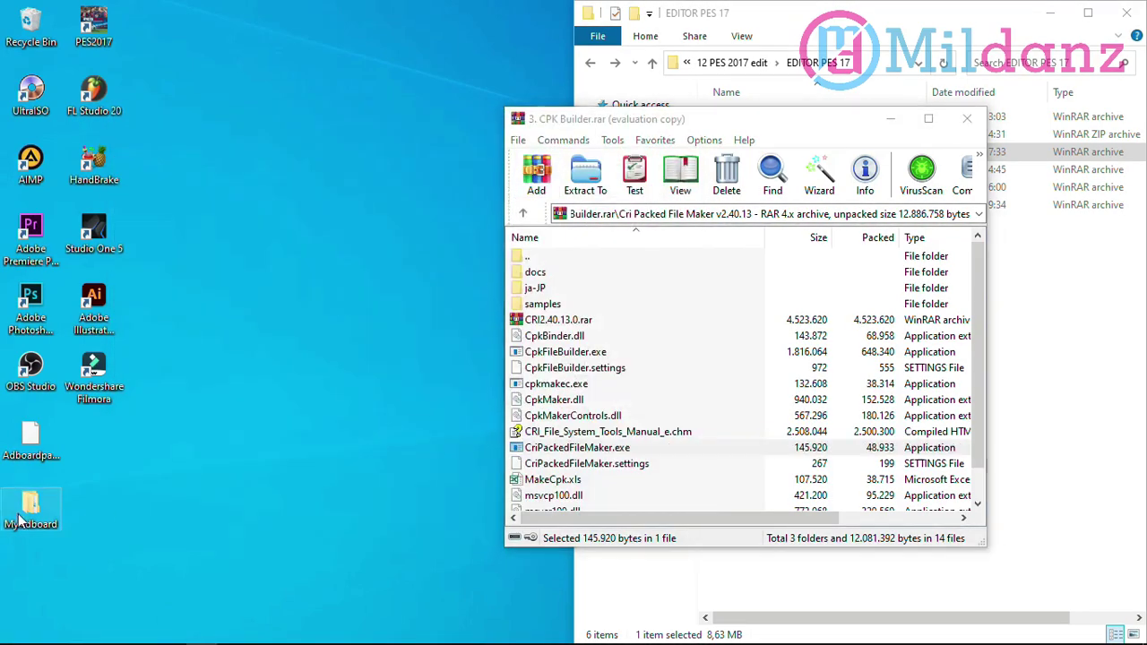
{"action": "left_click_drag", "start_coordinate": [18, 519], "coordinate": [81, 448]}
{"action": "left_click", "coordinate": [627, 390]}
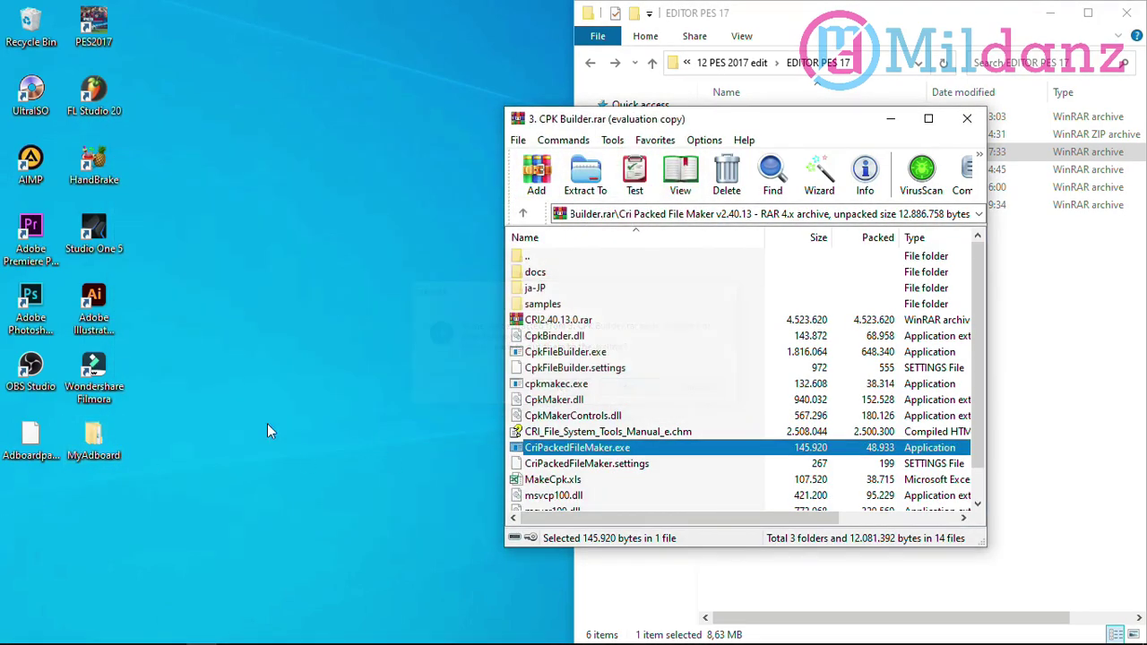
Step: Open the extracted MyAdboard folder and browse to common/bg/model/bg/bill
{"action": "double_click", "coordinate": [90, 439]}
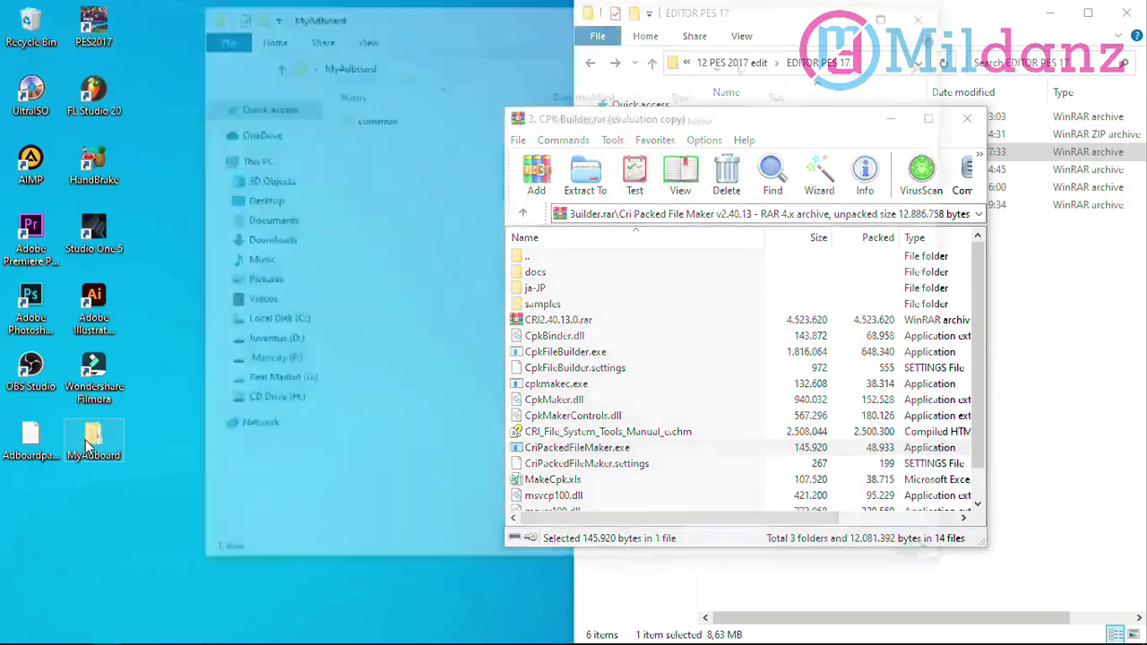
{"action": "double_click", "coordinate": [375, 124]}
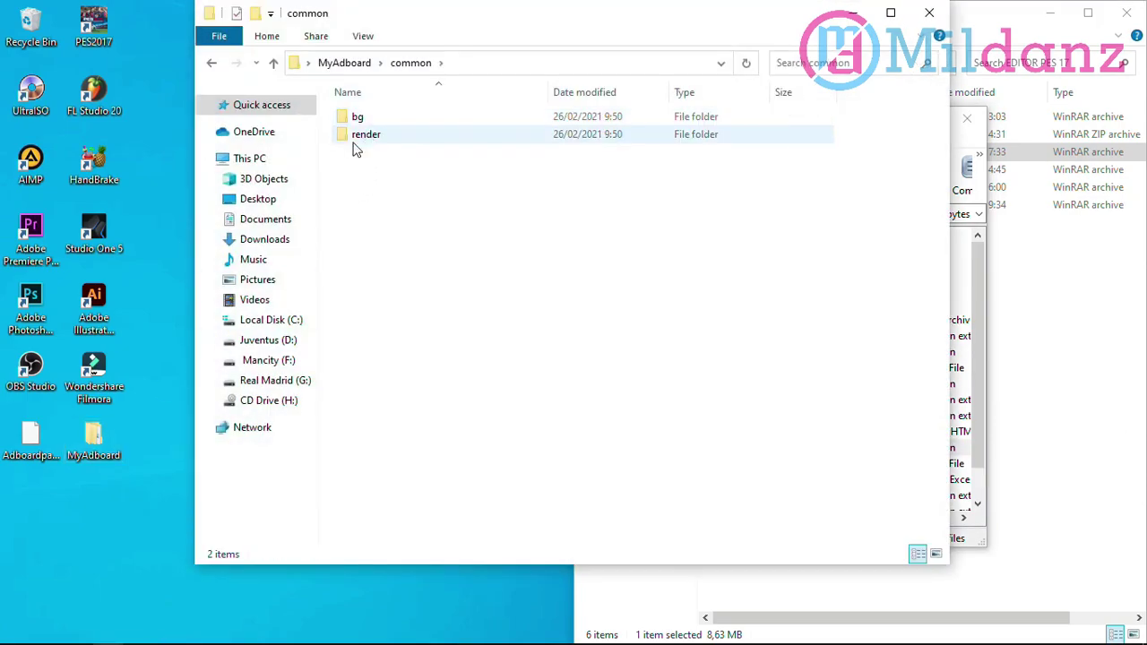
{"action": "left_click", "coordinate": [214, 64]}
{"action": "double_click", "coordinate": [399, 126]}
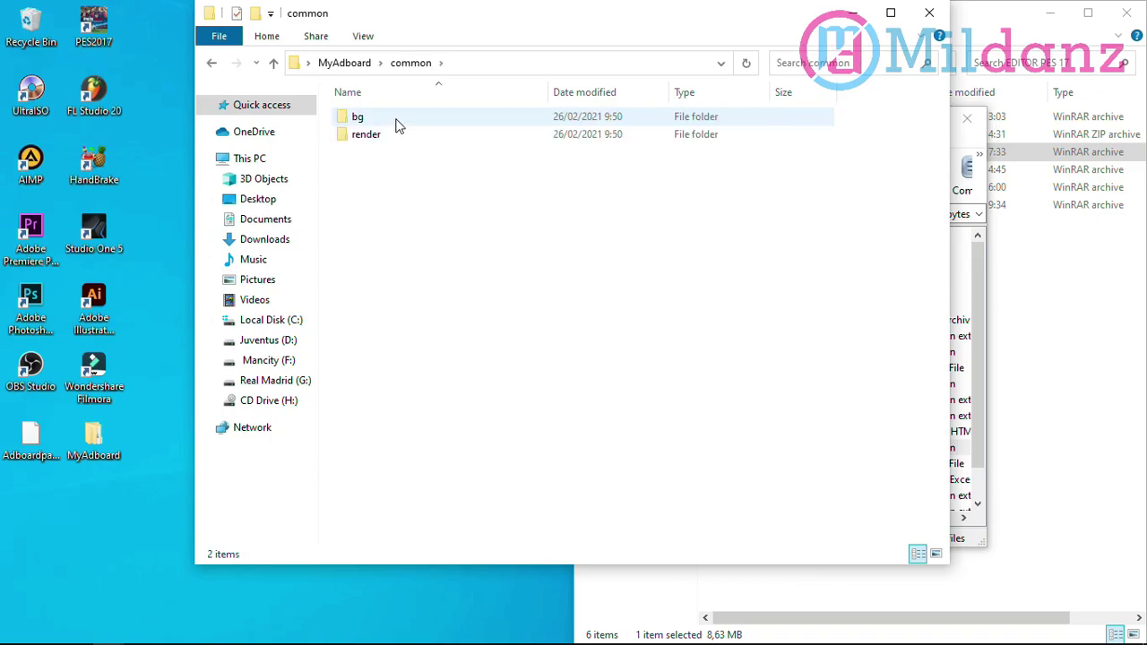
{"action": "double_click", "coordinate": [399, 126]}
{"action": "double_click", "coordinate": [399, 126]}
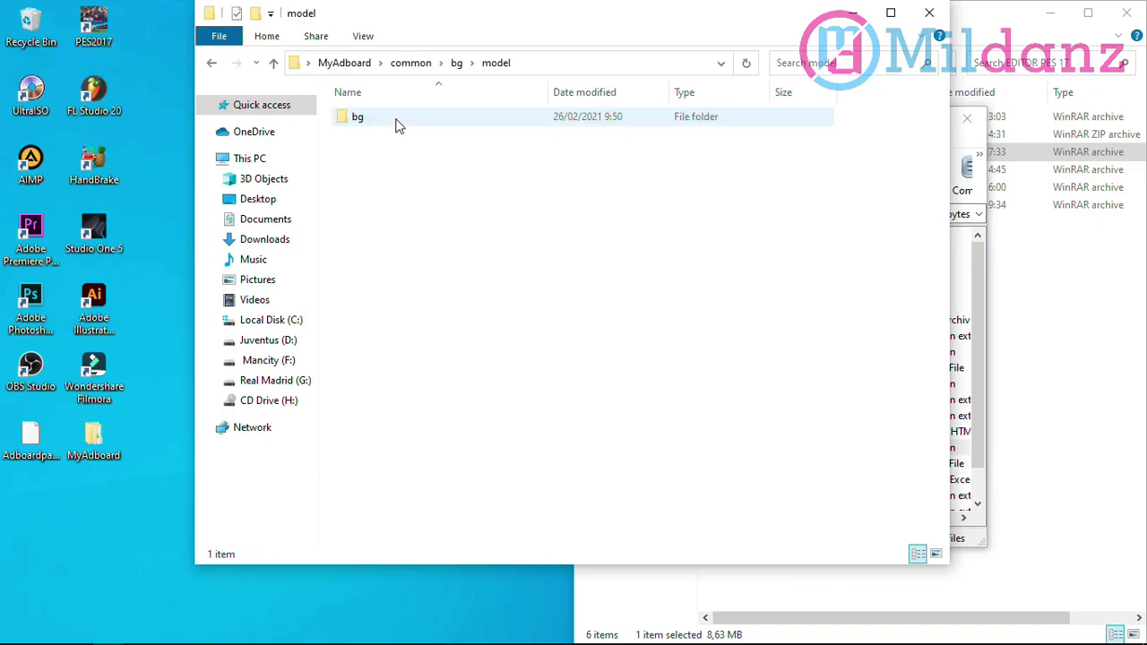
{"action": "double_click", "coordinate": [398, 125]}
{"action": "double_click", "coordinate": [398, 126]}
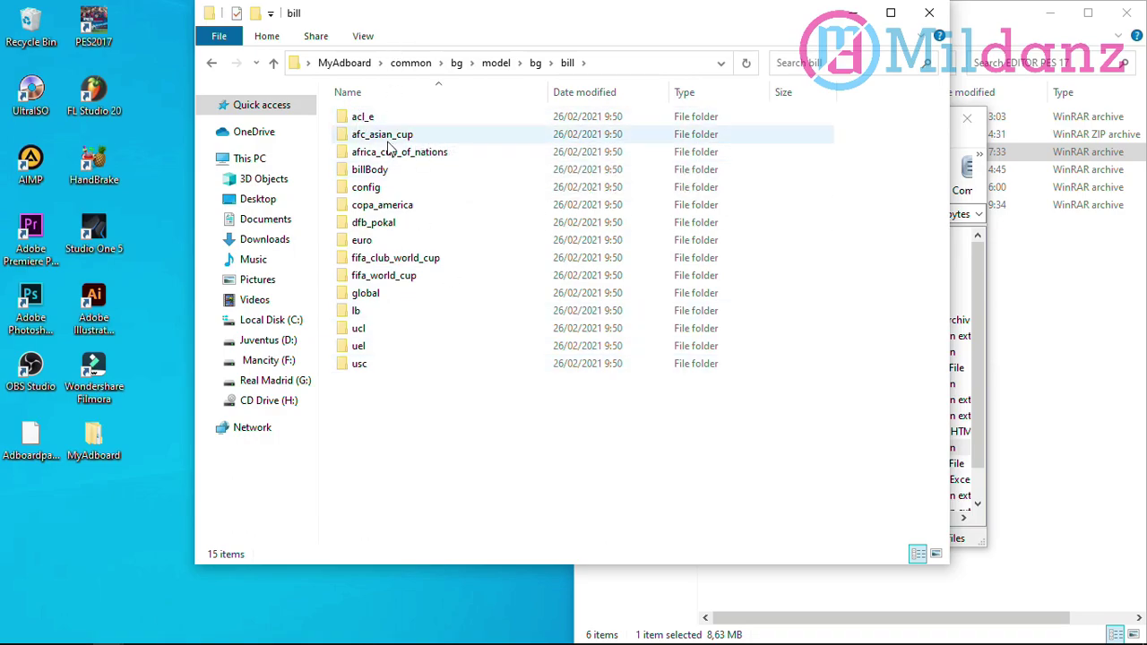
Step: Open the texture folder inside ucl to view the adboard textures
{"action": "left_click_drag", "start_coordinate": [575, 24], "coordinate": [529, 51]}
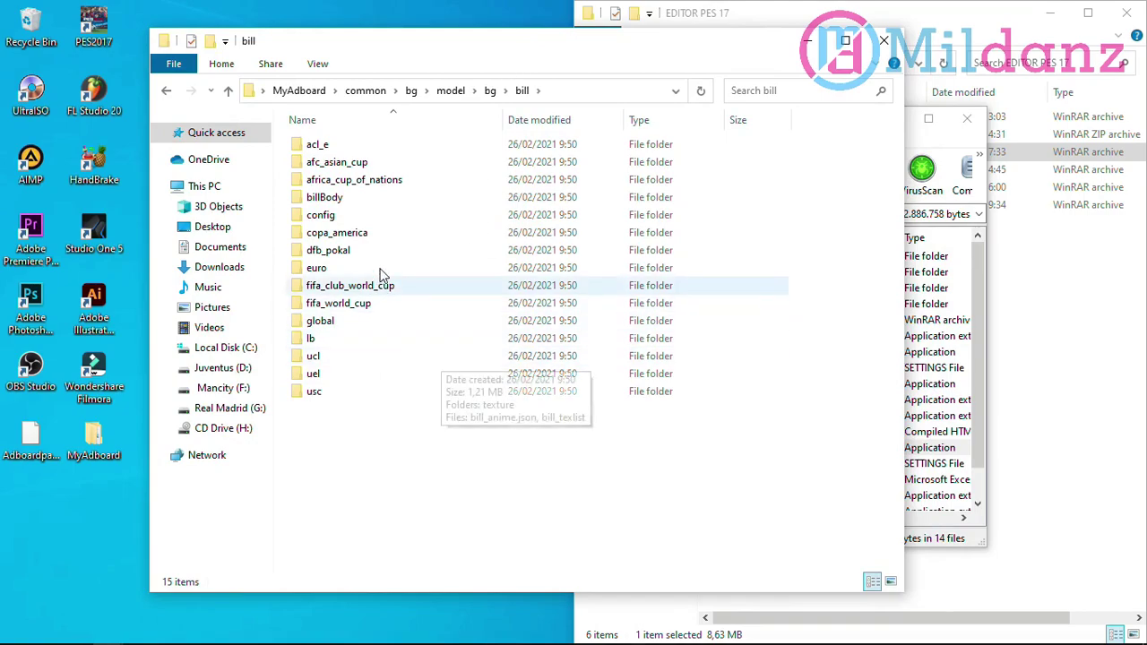
{"action": "mouse_move", "coordinate": [617, 51]}
{"action": "left_mouse_down"}
{"action": "mouse_move", "coordinate": [614, 134]}
{"action": "mouse_move", "coordinate": [620, 66]}
{"action": "left_mouse_up"}
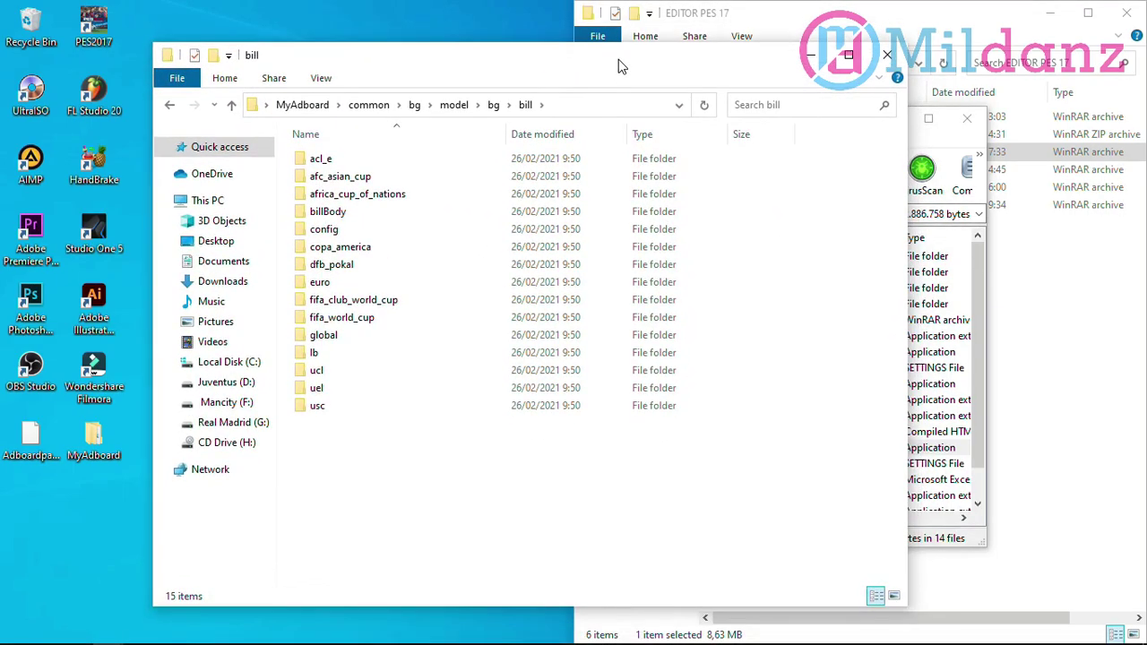
{"action": "left_click", "coordinate": [385, 370]}
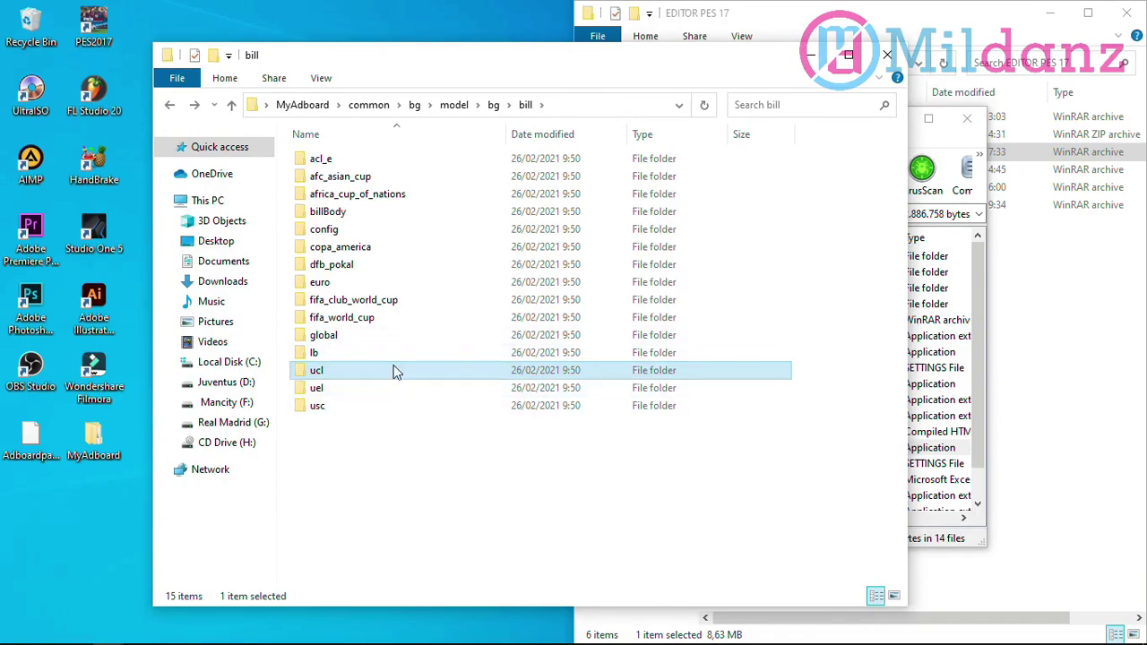
{"action": "double_click", "coordinate": [334, 372]}
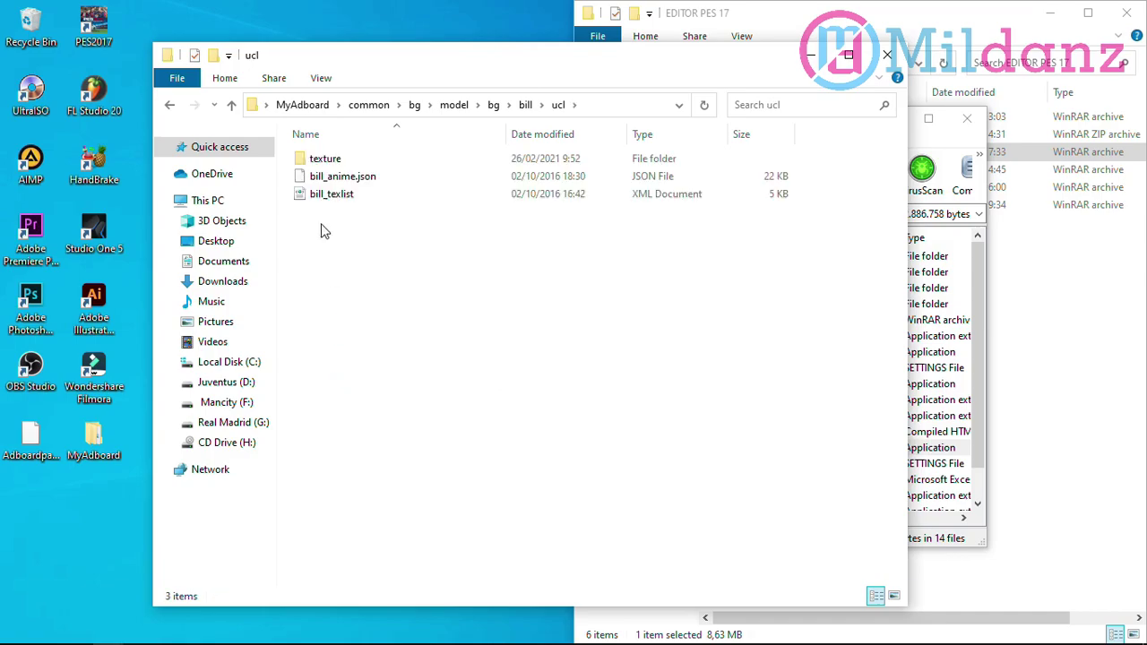
{"action": "double_click", "coordinate": [365, 167]}
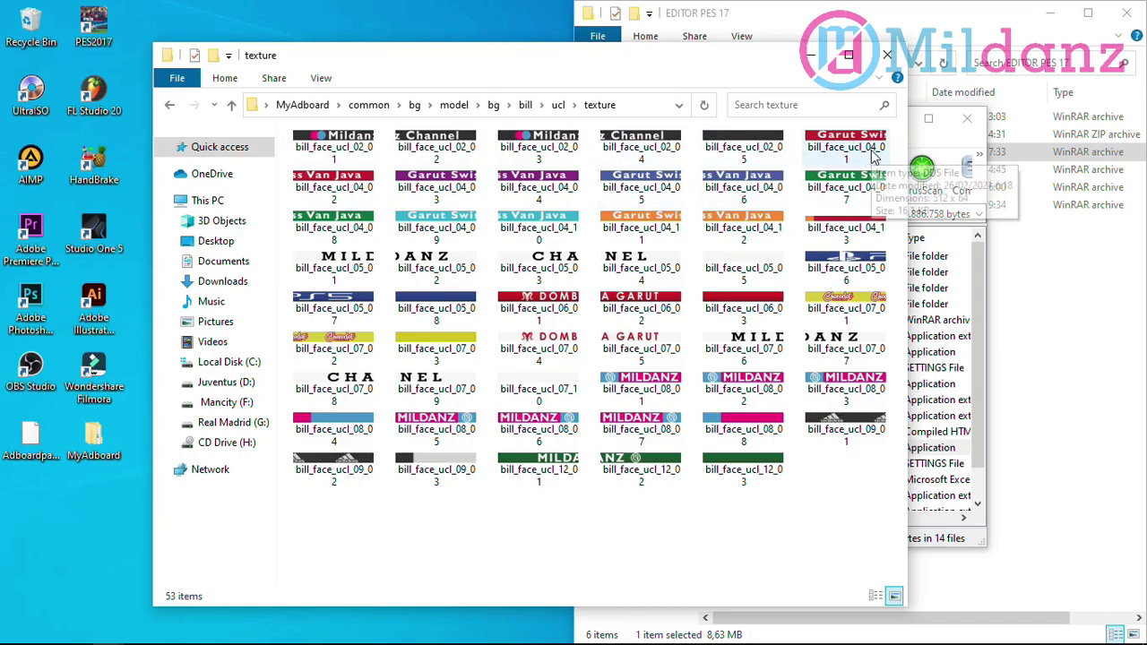
{"action": "mouse_move", "coordinate": [352, 155]}
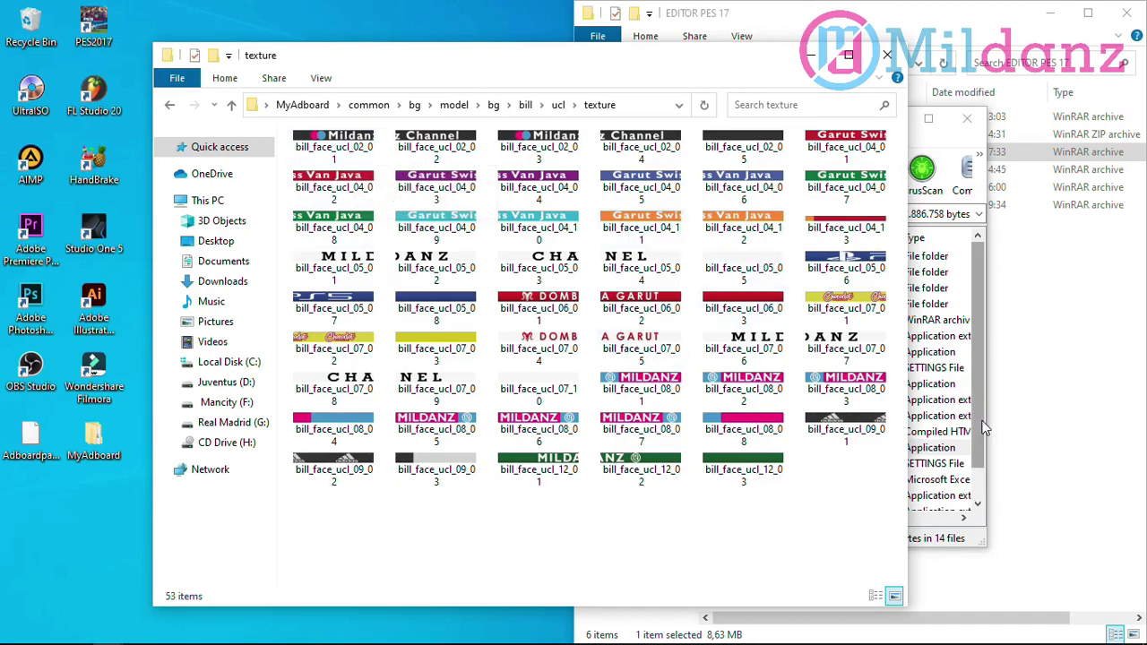
Step: Close the CPK Builder archive window and refresh the desktop
{"action": "left_click", "coordinate": [979, 269]}
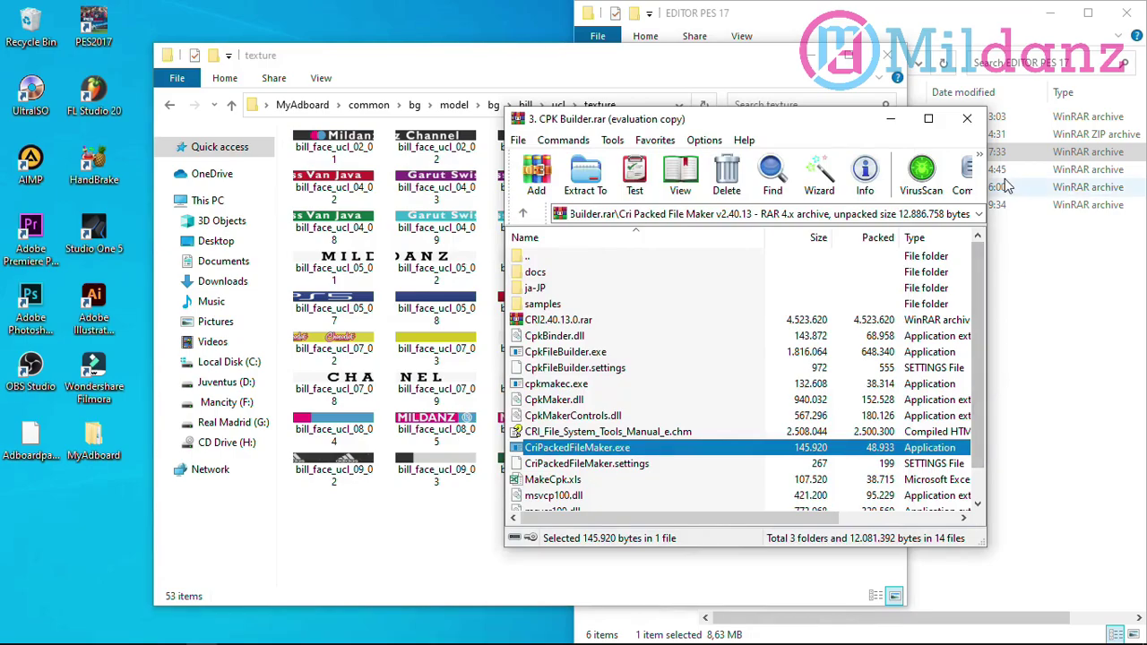
{"action": "left_click", "coordinate": [966, 118]}
{"action": "left_click_drag", "start_coordinate": [691, 74], "coordinate": [721, 97]}
{"action": "right_click", "coordinate": [295, 4]}
{"action": "left_click", "coordinate": [337, 79]}
{"action": "right_click", "coordinate": [360, 8]}
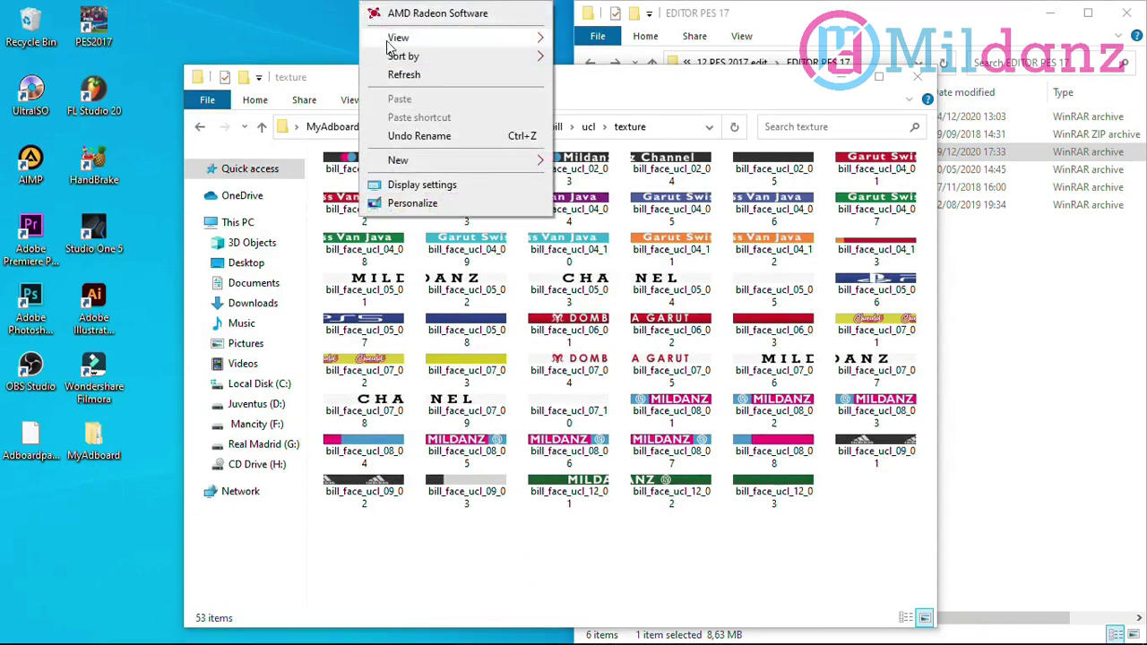
{"action": "left_click", "coordinate": [364, 166]}
Step: Switch to Photoshop and create a new 1024 × 64 pixel document at 300 pixels/inch in CMYK with a white background
{"action": "left_click", "coordinate": [37, 309]}
{"action": "double_click", "coordinate": [37, 308]}
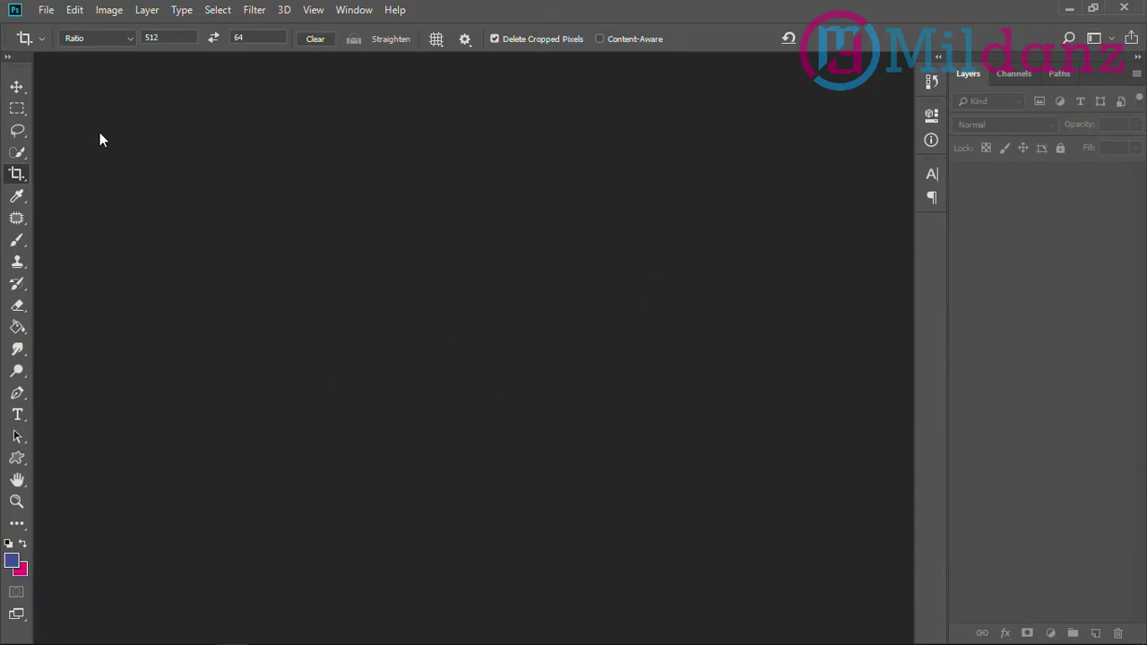
{"action": "left_click", "coordinate": [46, 10]}
{"action": "left_click", "coordinate": [51, 23]}
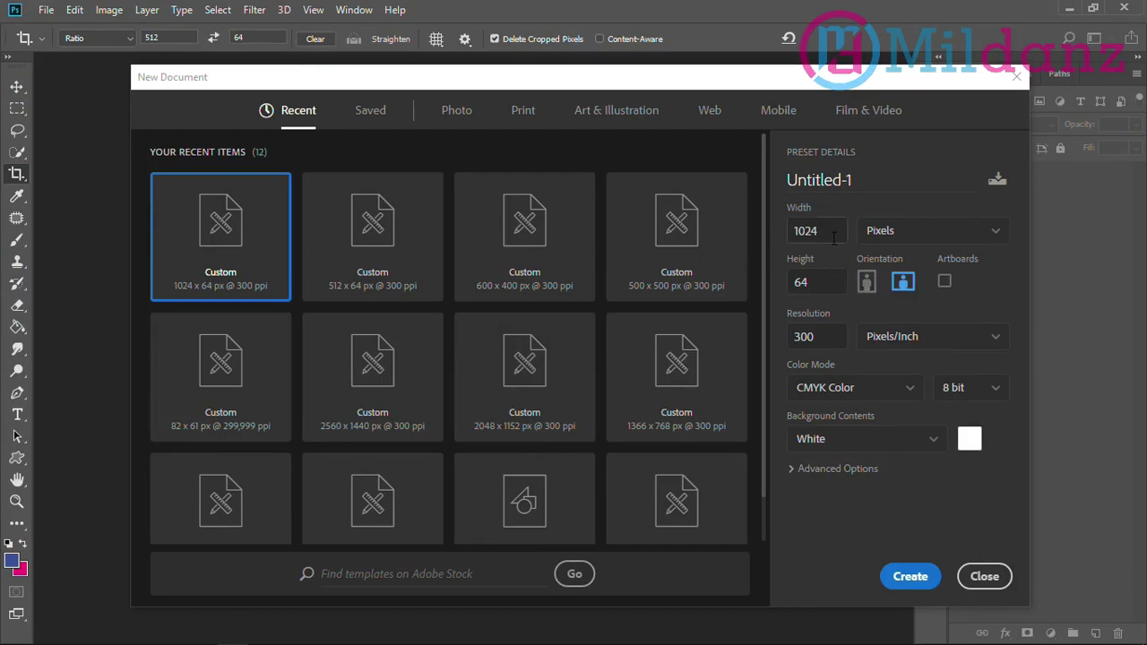
{"action": "double_click", "coordinate": [831, 233]}
{"action": "type", "text": "5"}
{"action": "left_click_drag", "start_coordinate": [823, 233], "coordinate": [787, 235]}
{"action": "left_click", "coordinate": [832, 231]}
{"action": "double_click", "coordinate": [804, 231]}
{"action": "type", "text": "1024"}
{"action": "key", "text": "Return"}
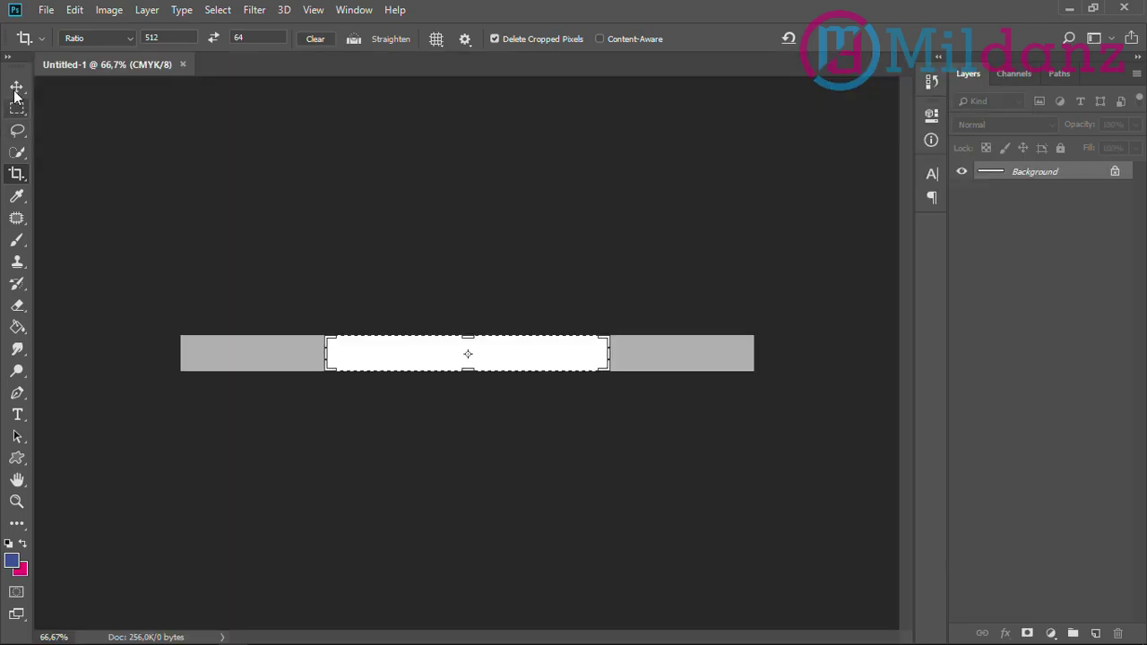
{"action": "left_click", "coordinate": [16, 87]}
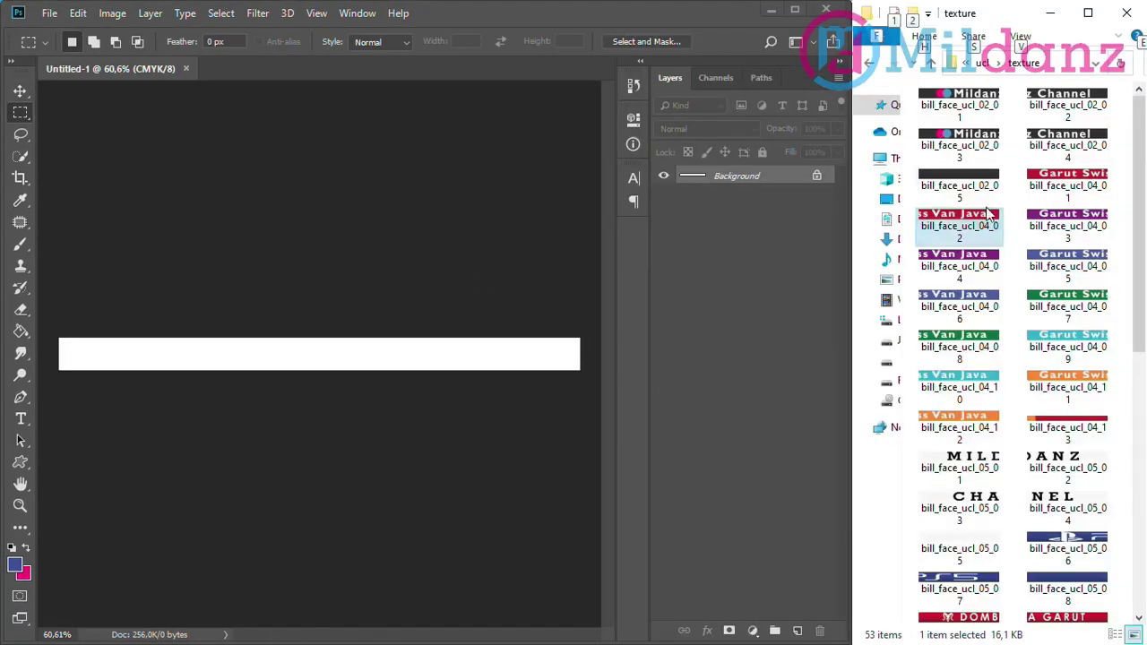
Step: Examine how the bill_face_ucl_02_01 and bill_face_ucl_02_02 textures pair up in the texture folder
{"action": "left_click", "coordinate": [977, 105]}
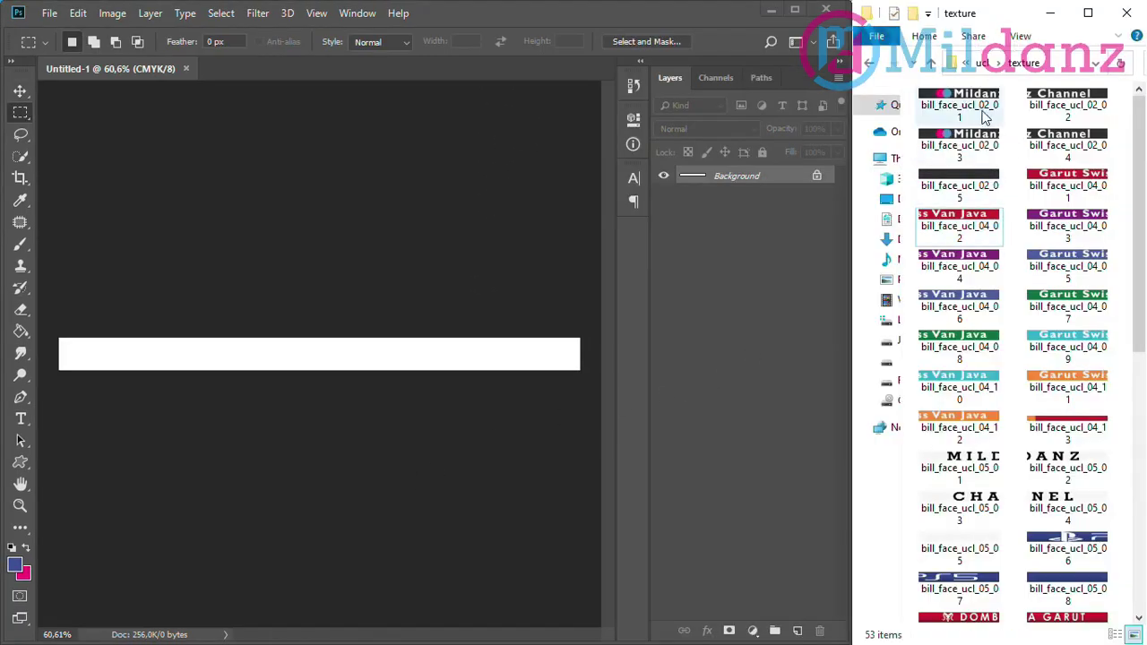
{"action": "left_click", "coordinate": [1058, 106]}
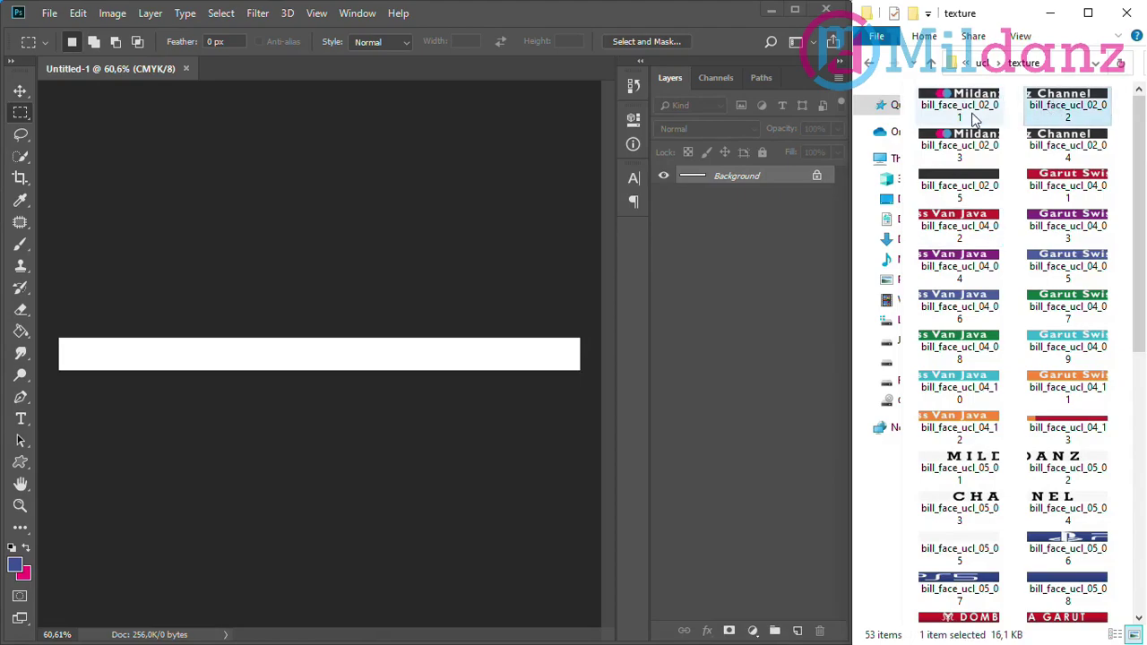
{"action": "left_click", "coordinate": [966, 107]}
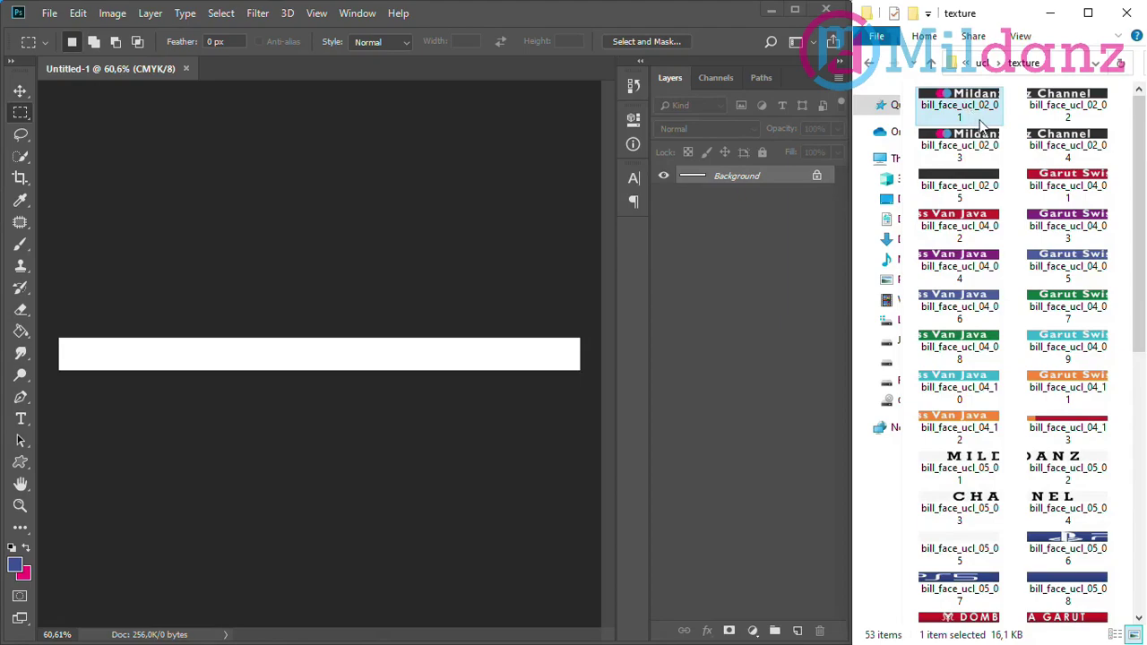
{"action": "key", "text": "Right"}
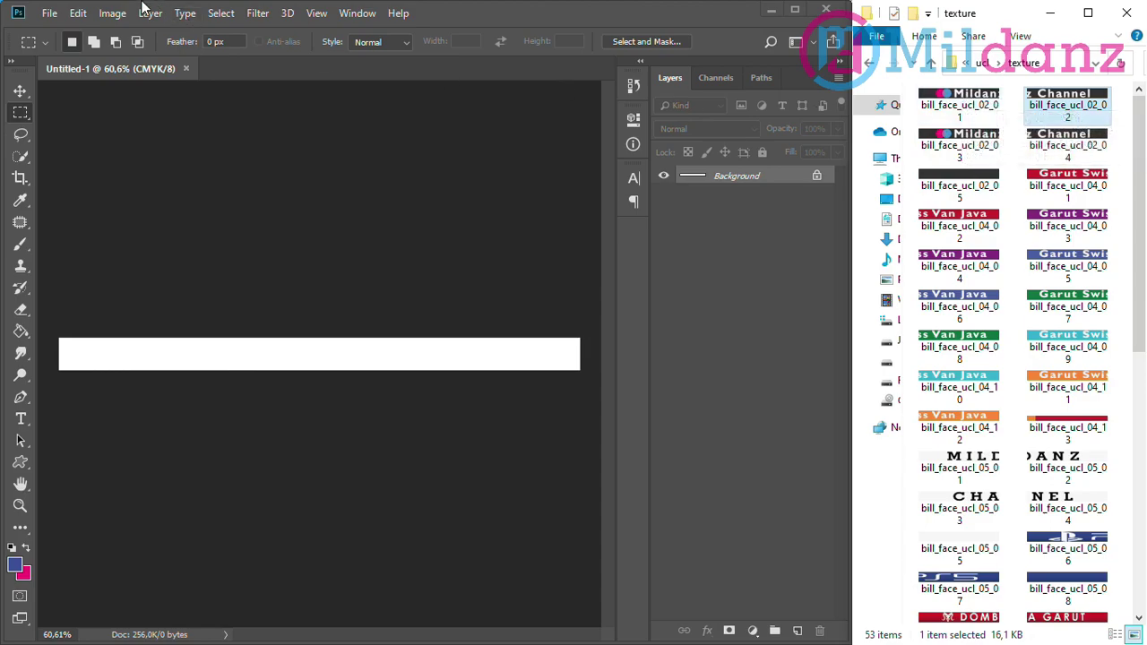
Step: Check the width and height of the banner document in the Image Size settings
{"action": "left_click", "coordinate": [112, 13]}
{"action": "left_click", "coordinate": [143, 139]}
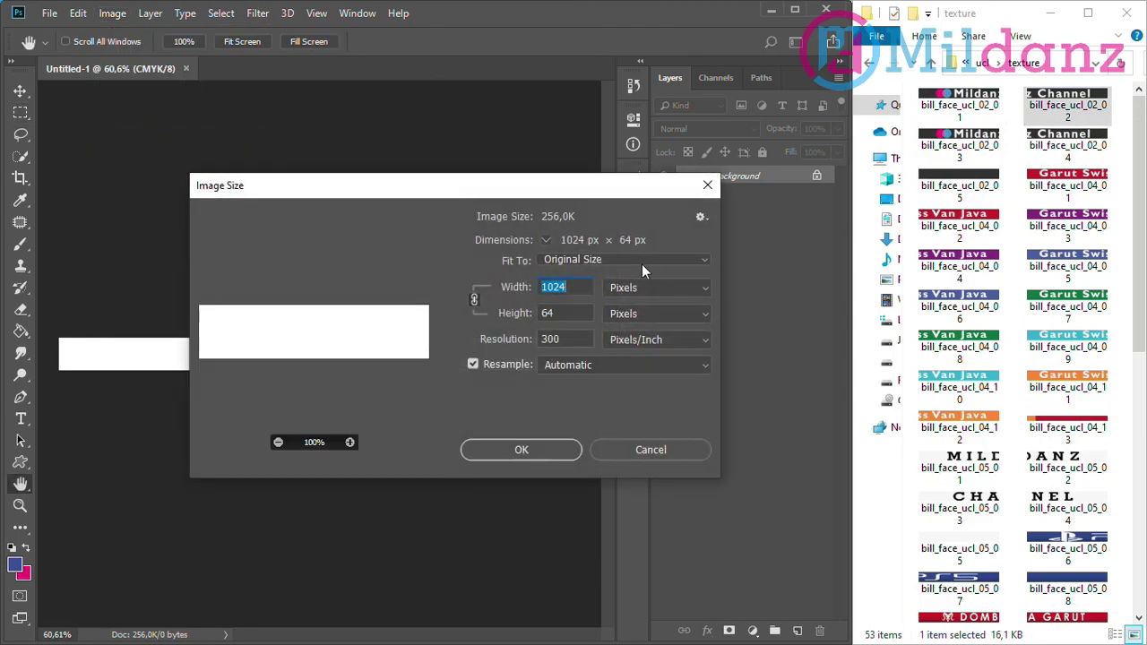
{"action": "left_click", "coordinate": [536, 454]}
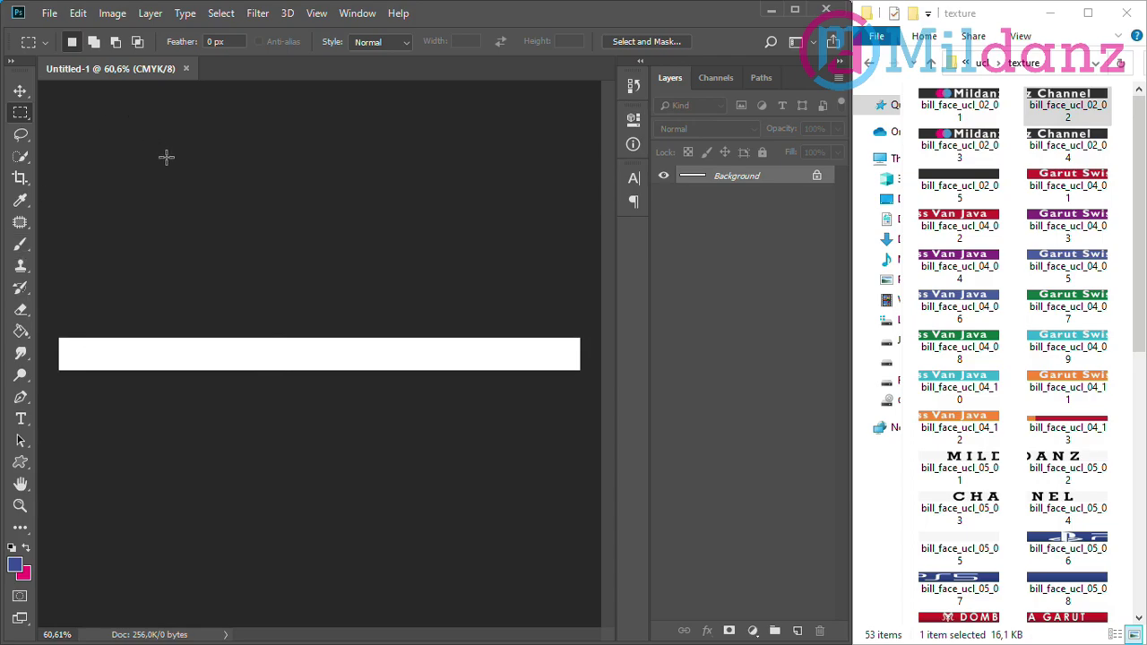
Step: Swap the foreground and background colours and draw a pink circle filling the banner's height near its left end
{"action": "key", "text": "v"}
{"action": "left_click", "coordinate": [27, 550]}
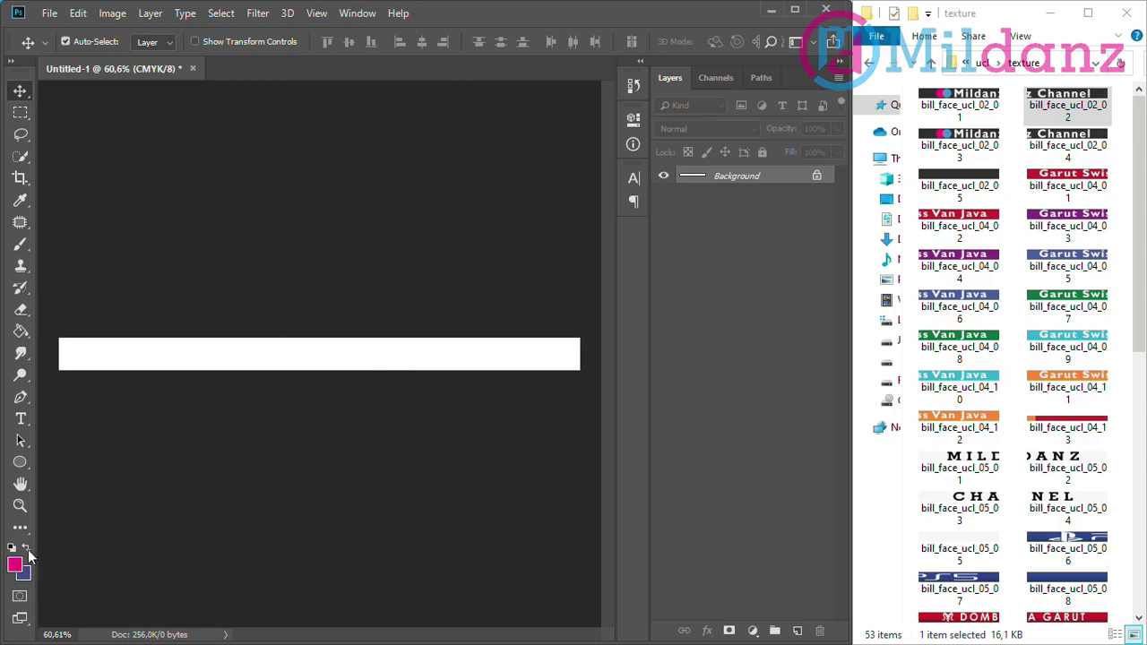
{"action": "left_click", "coordinate": [22, 463]}
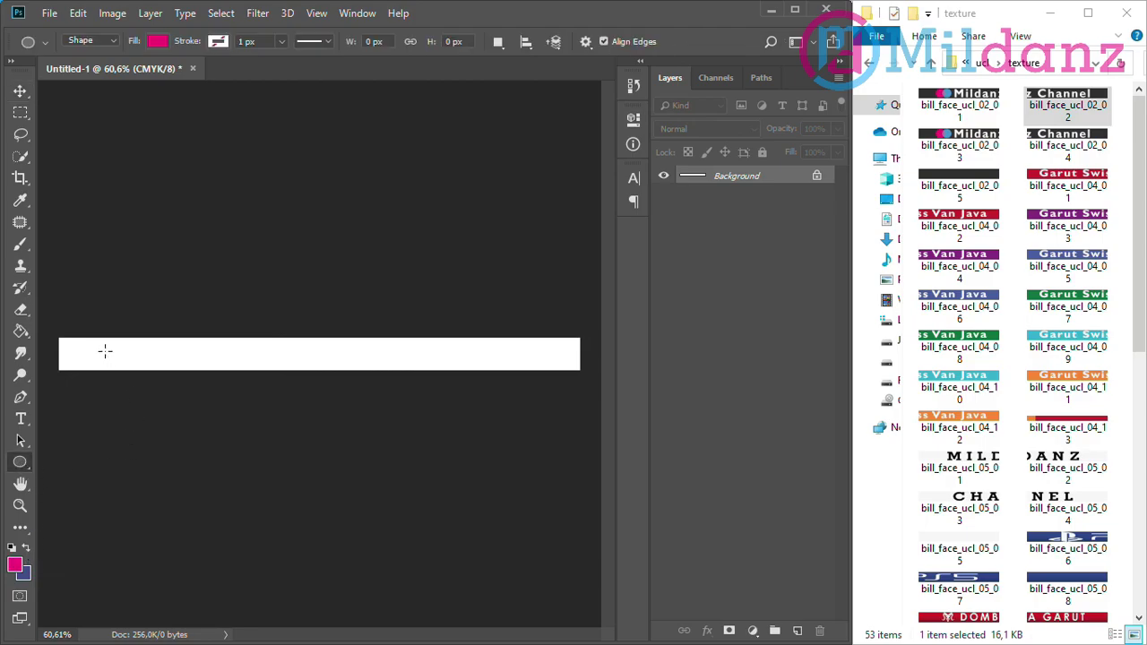
{"action": "left_click_drag", "start_coordinate": [107, 341], "coordinate": [153, 358]}
Step: Duplicate the pink circle and recolour one circle blue, overlapping the pink one
{"action": "left_click", "coordinate": [20, 90]}
{"action": "key", "text": "ctrl+j"}
{"action": "key", "text": "ctrl+z"}
{"action": "double_click", "coordinate": [774, 190]}
{"action": "left_click", "coordinate": [537, 400]}
{"action": "left_click", "coordinate": [888, 156]}
{"action": "left_click", "coordinate": [735, 379]}
{"action": "left_click", "coordinate": [902, 341]}
{"action": "left_click", "coordinate": [1067, 131]}
Step: Duplicate the circle layer again, send the copy backward, and set the upper circle layer's opacity to 52%
{"action": "key", "text": "ctrl+j"}
{"action": "key", "text": "ctrl+bracketleft"}
{"action": "key", "text": "ctrl+bracketleft"}
{"action": "key", "text": "alt+bracketright"}
{"action": "key", "text": "alt+bracketright"}
{"action": "key", "text": "5"}
{"action": "key", "text": "2"}
Step: Merge the circle layers into one and nudge the merged two-circle logo to the right
{"action": "key", "text": "ctrl+e"}
{"action": "key", "text": "ctrl+z"}
{"action": "key", "text": "ctrl+e"}
{"action": "key", "text": "Right"}
{"action": "key", "text": "Right"}
{"action": "key", "text": "Right"}
{"action": "key", "text": "Right"}
{"action": "key", "text": "Right"}
{"action": "key", "text": "Right"}
{"action": "key", "text": "Right"}
{"action": "key", "text": "Right"}
{"action": "key", "text": "Right"}
{"action": "key", "text": "Right"}
{"action": "key", "text": "Right"}
{"action": "key", "text": "Right"}
{"action": "key", "text": "Right"}
{"action": "key", "text": "Right"}
{"action": "key", "text": "Right"}
{"action": "key", "text": "Right"}
{"action": "key", "text": "Right"}
{"action": "key", "text": "Right"}
{"action": "key", "text": "Right"}
{"action": "key", "text": "Right"}
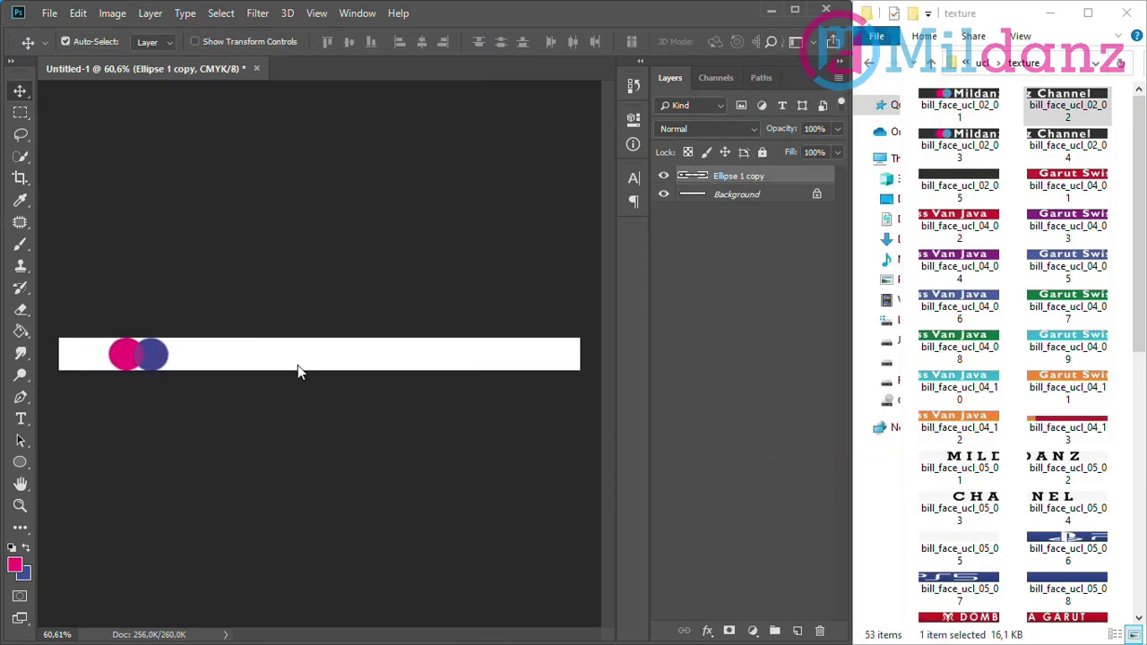
Step: Add the pink text "Mildanz" with wide letter spacing beside the two-circle logo on the banner
{"action": "left_click", "coordinate": [20, 418]}
{"action": "left_click", "coordinate": [212, 356]}
{"action": "type", "text": "Mildanz"}
{"action": "key", "text": "ctrl+a"}
{"action": "key", "text": "ctrl+shift+l"}
{"action": "key", "text": "ctrl+t"}
{"action": "left_click", "coordinate": [594, 225]}
{"action": "left_click", "coordinate": [568, 436]}
{"action": "key", "text": "ctrl+Return"}
{"action": "key", "text": "v"}
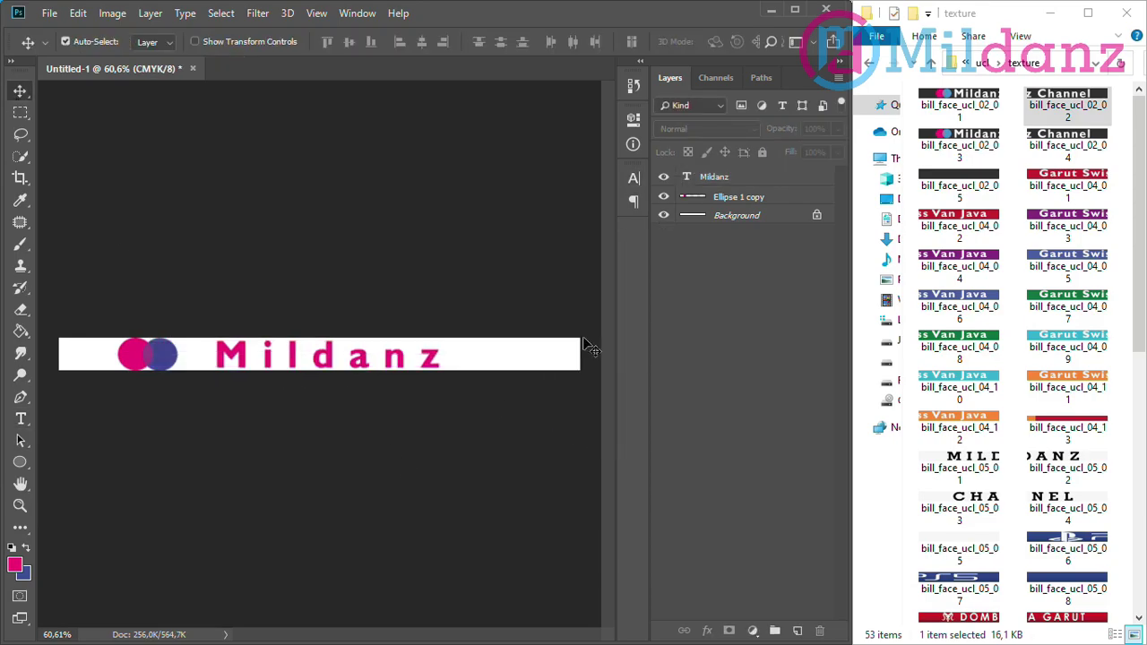
Step: Duplicate the Background layer and give the copy a black Color Overlay
{"action": "double_click", "coordinate": [740, 217]}
{"action": "left_click", "coordinate": [703, 211]}
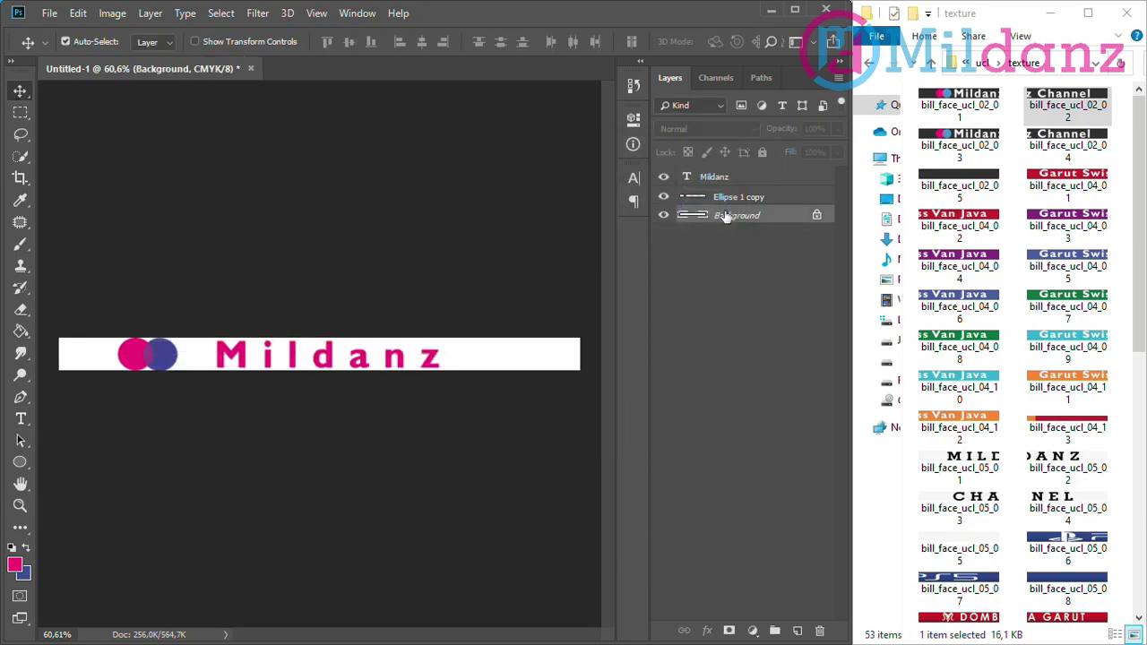
{"action": "key", "text": "ctrl+j"}
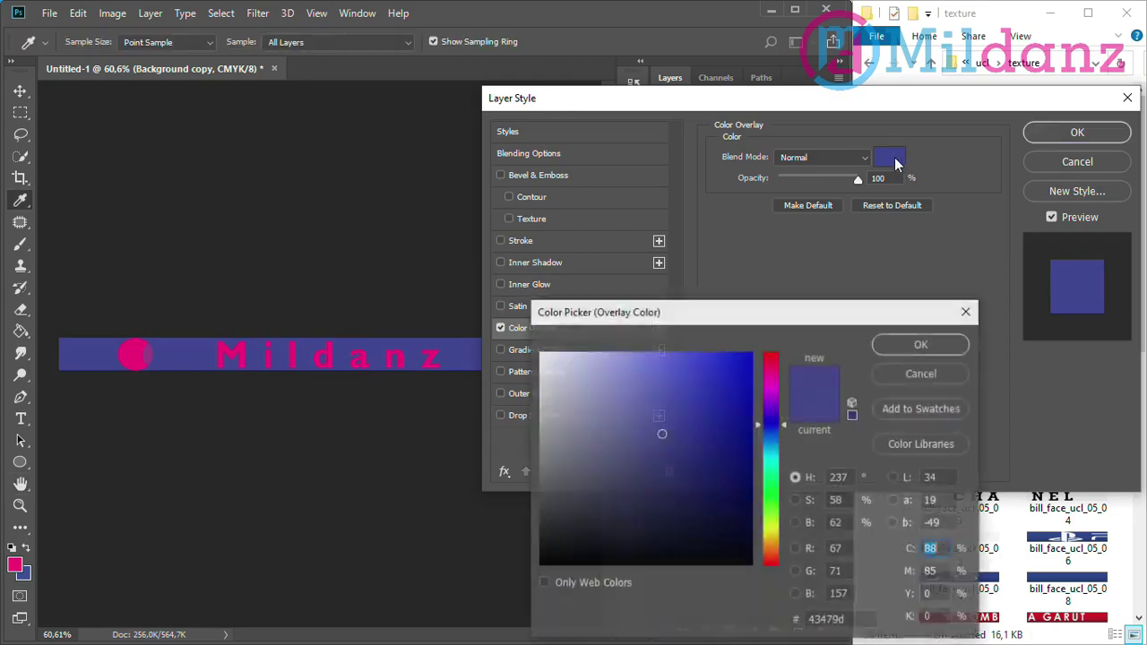
{"action": "left_click", "coordinate": [545, 562]}
{"action": "left_click", "coordinate": [927, 345]}
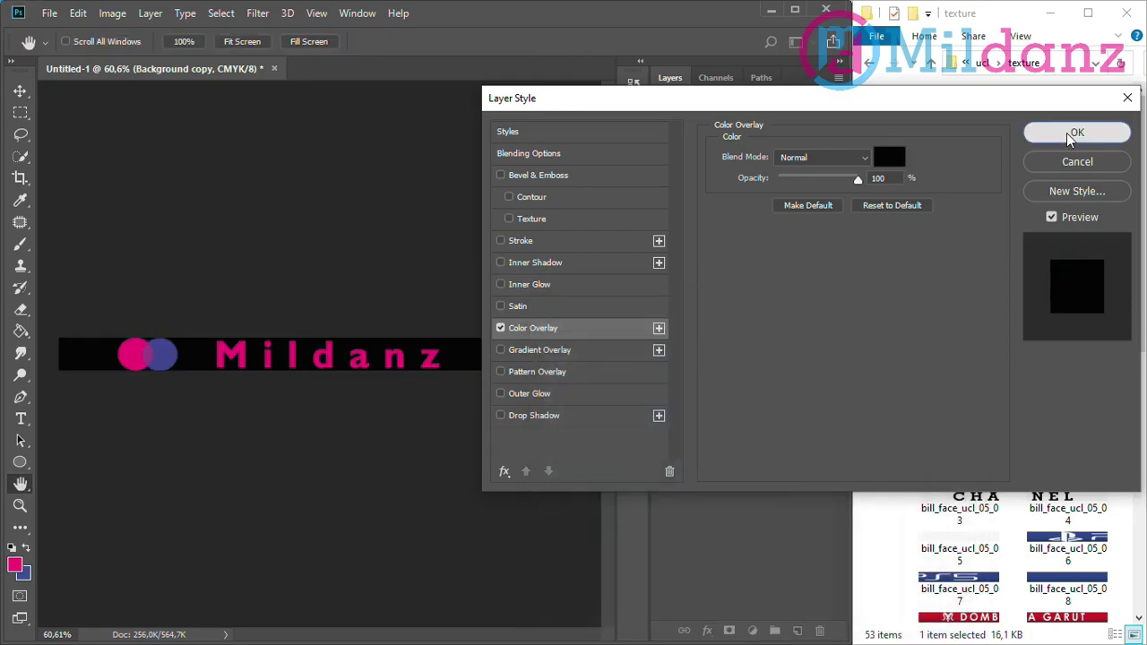
{"action": "left_click", "coordinate": [1075, 132]}
Step: Apply a white Color Overlay to the Mildanz text layer
{"action": "left_click", "coordinate": [771, 180]}
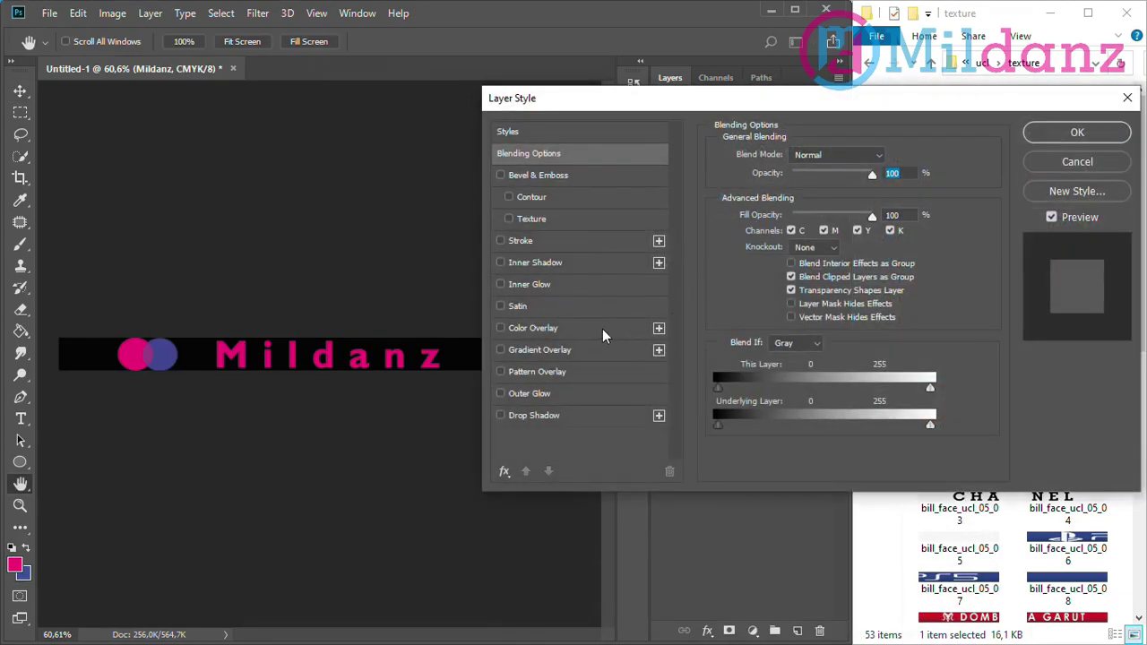
{"action": "left_click", "coordinate": [591, 328]}
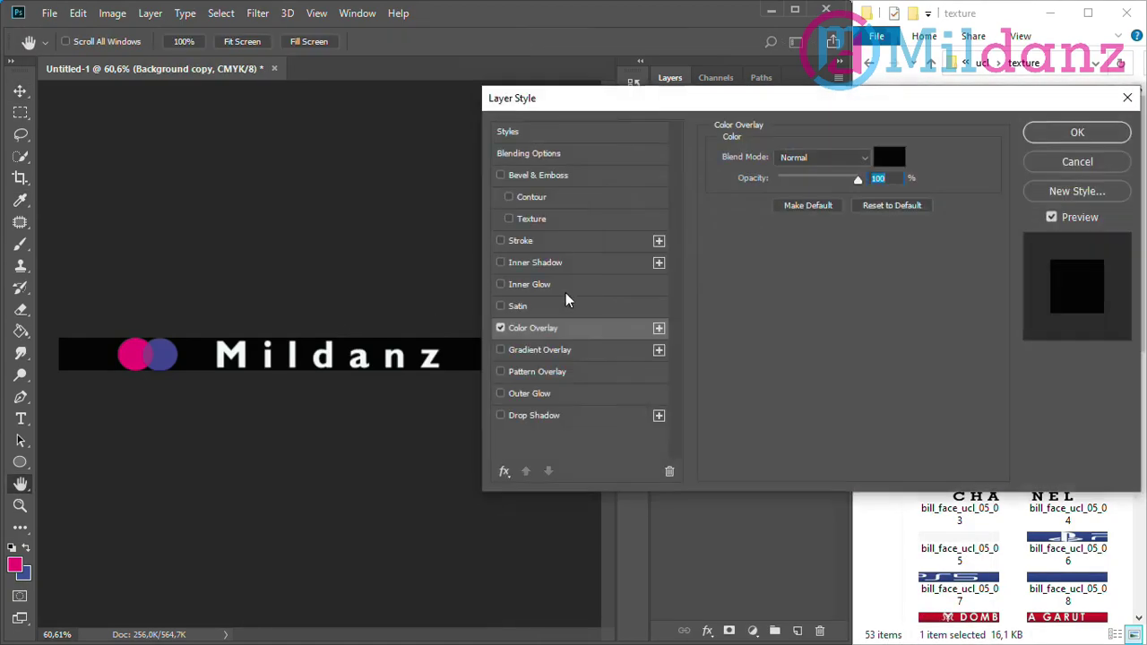
{"action": "key", "text": "Return"}
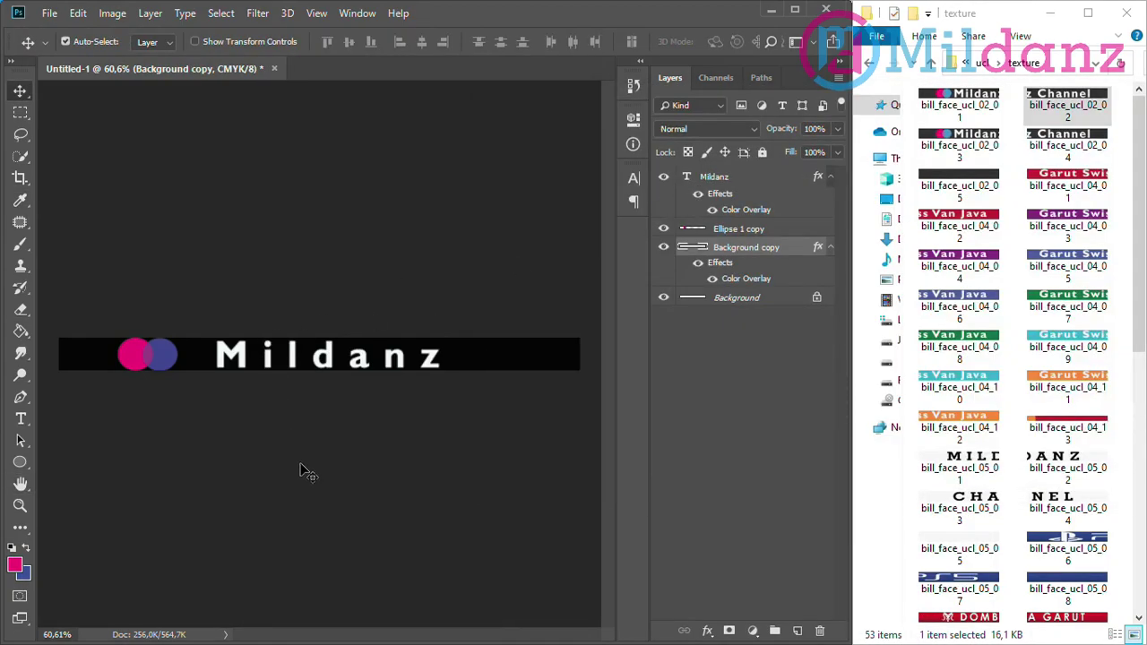
Step: Merge the Mildanz text layer and the two-circle logo layer into one layer
{"action": "left_click", "coordinate": [725, 179]}
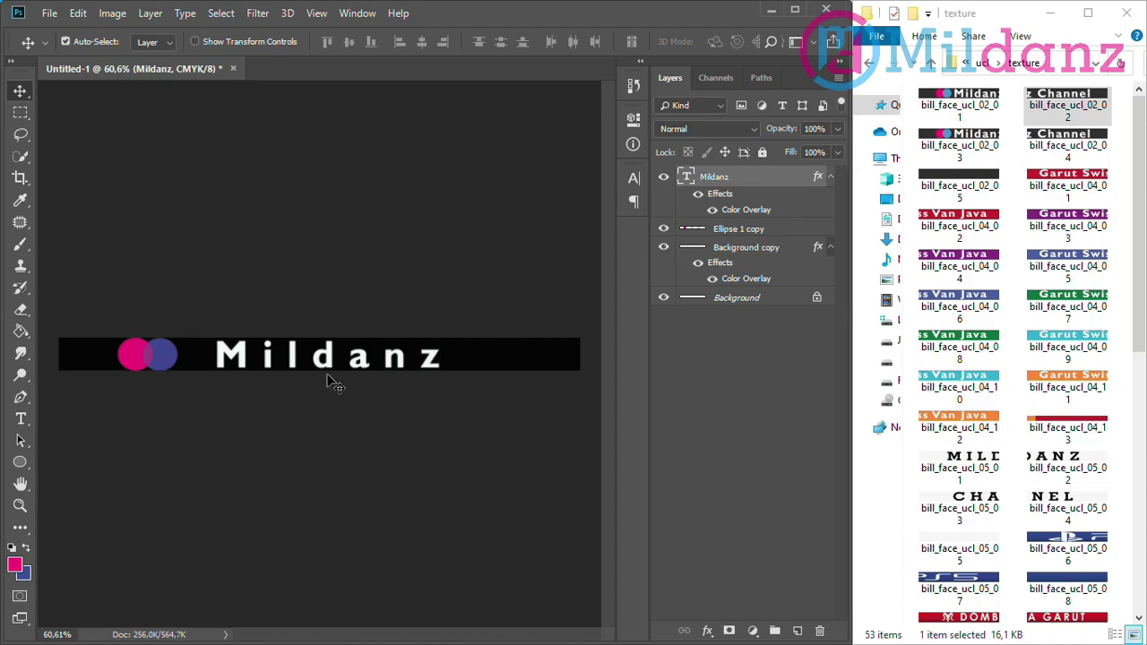
{"action": "left_click", "coordinate": [742, 229], "text": "ctrl"}
{"action": "right_click", "coordinate": [742, 229]}
{"action": "left_click", "coordinate": [760, 221]}
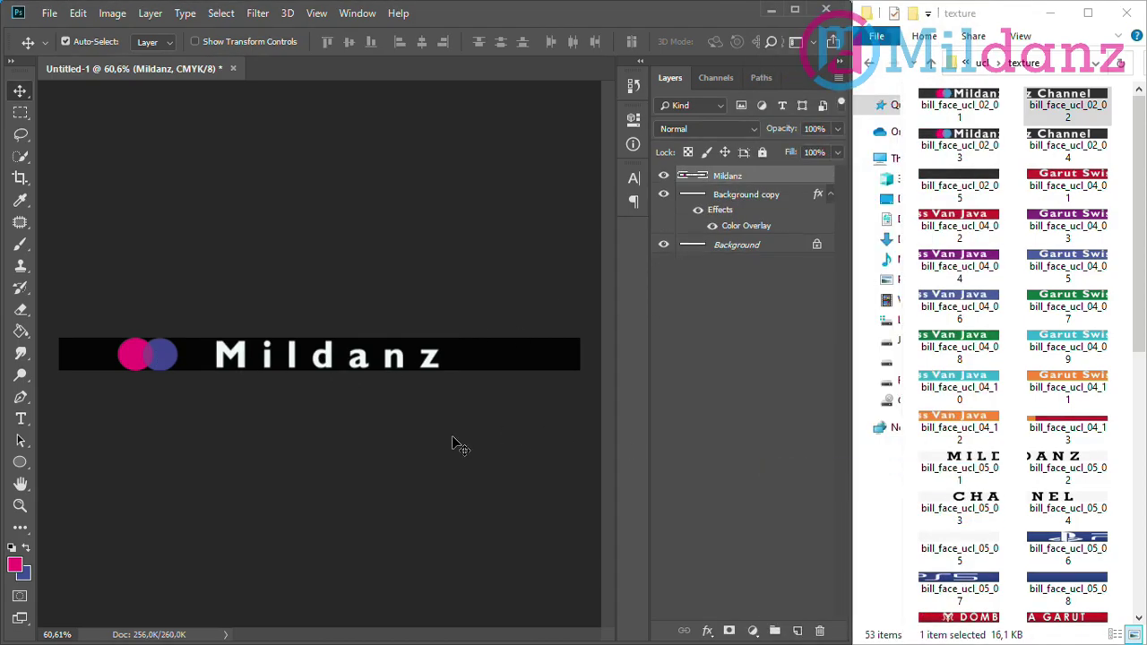
Step: Centre the merged logo-and-text layer horizontally on the banner with Auto-Select enabled, using a selection of the whole canvas
{"action": "left_click", "coordinate": [233, 278]}
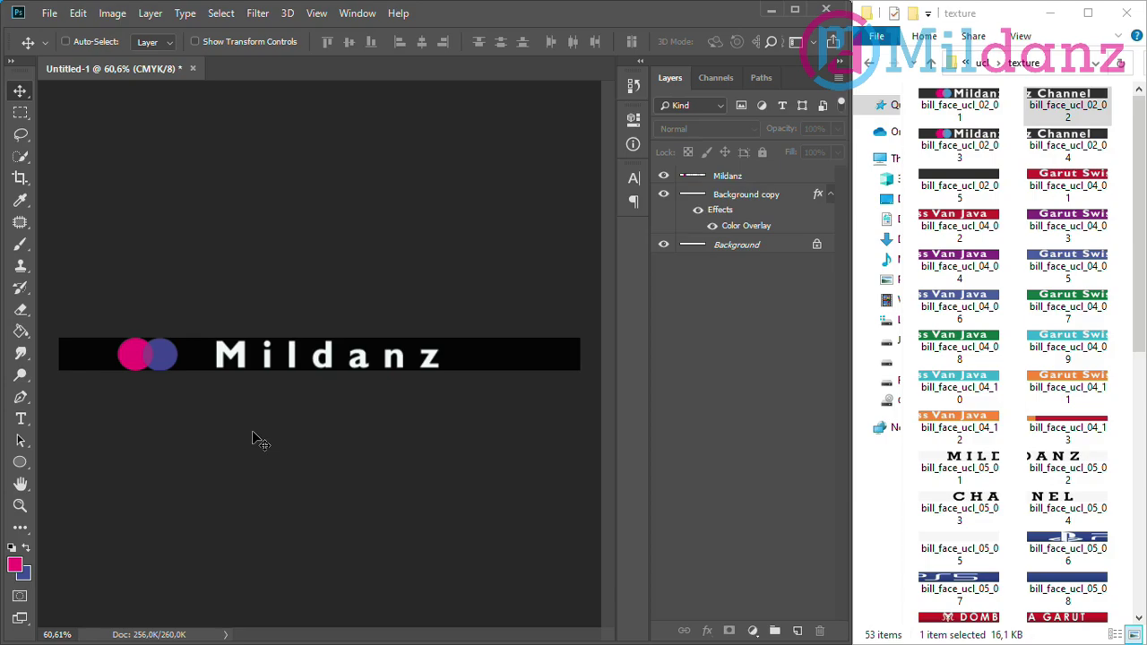
{"action": "left_click", "coordinate": [65, 41]}
{"action": "key", "text": "alt+period"}
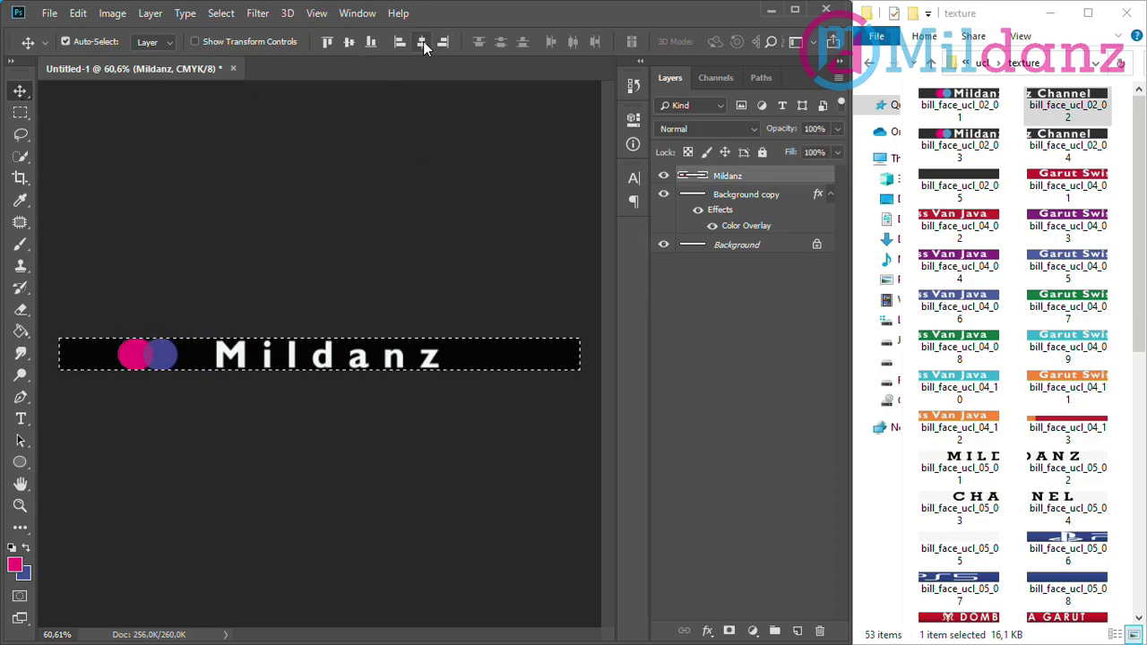
{"action": "left_click", "coordinate": [422, 42]}
{"action": "key", "text": "ctrl+d"}
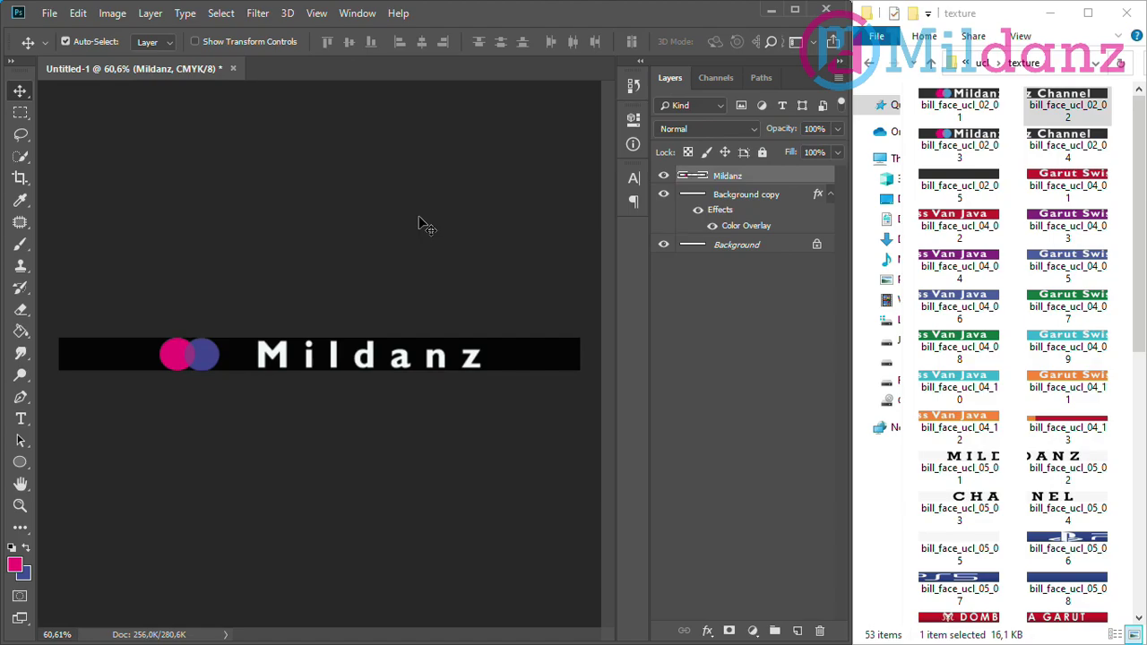
Step: Check the banner's pixel dimensions in the Image Size dialog
{"action": "left_click", "coordinate": [111, 14]}
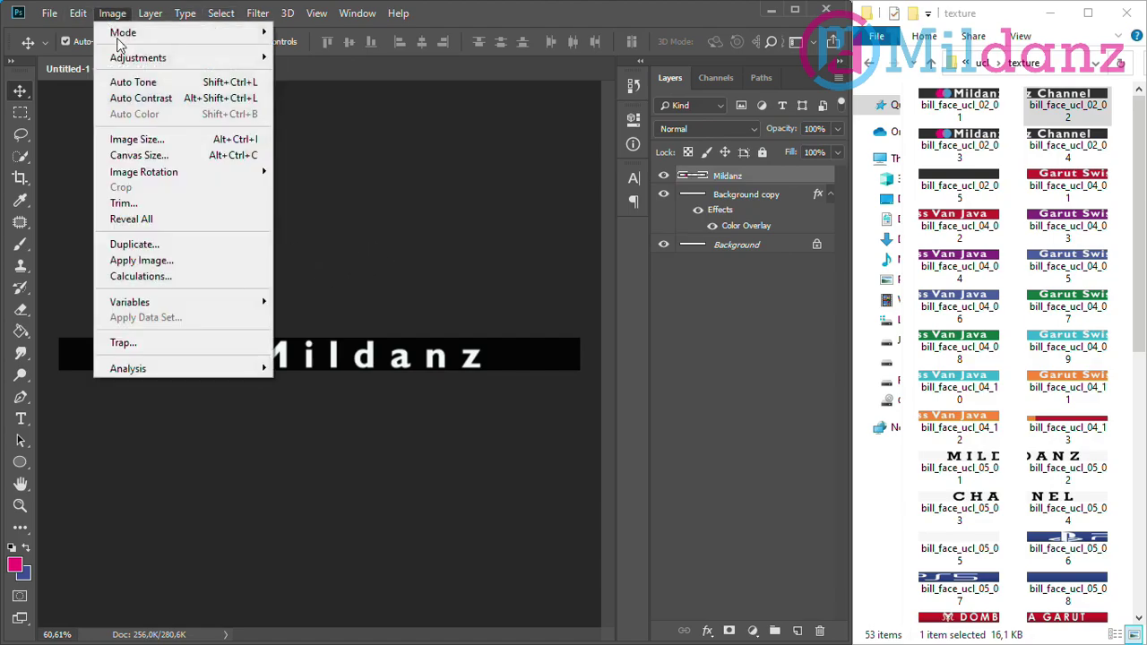
{"action": "left_click", "coordinate": [132, 141]}
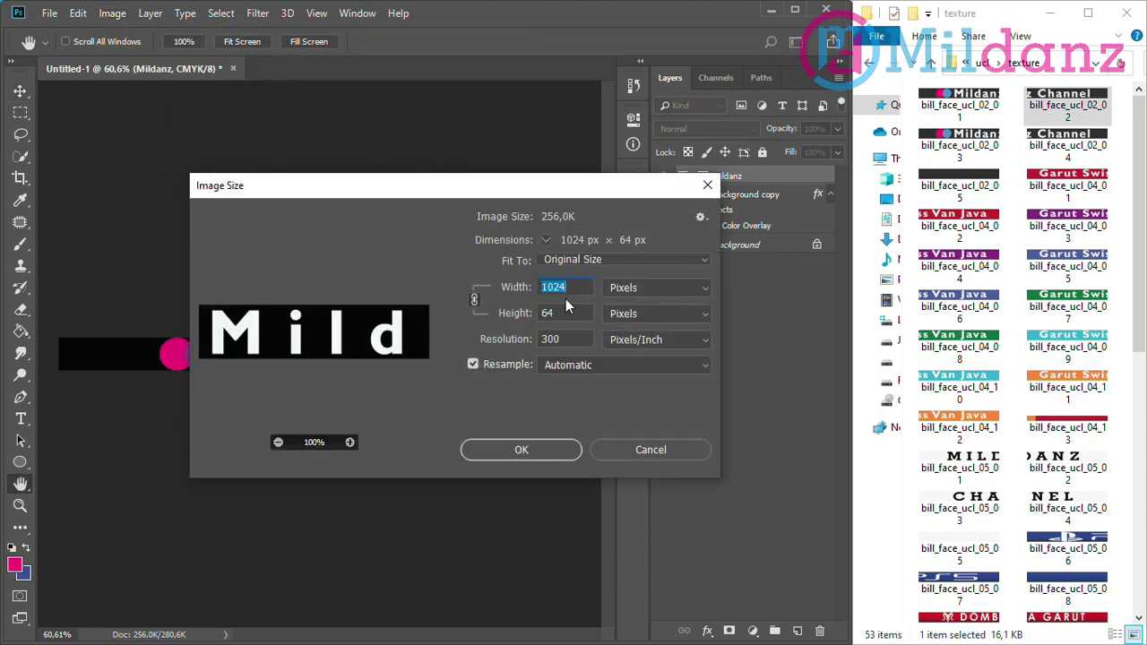
{"action": "left_click", "coordinate": [539, 459]}
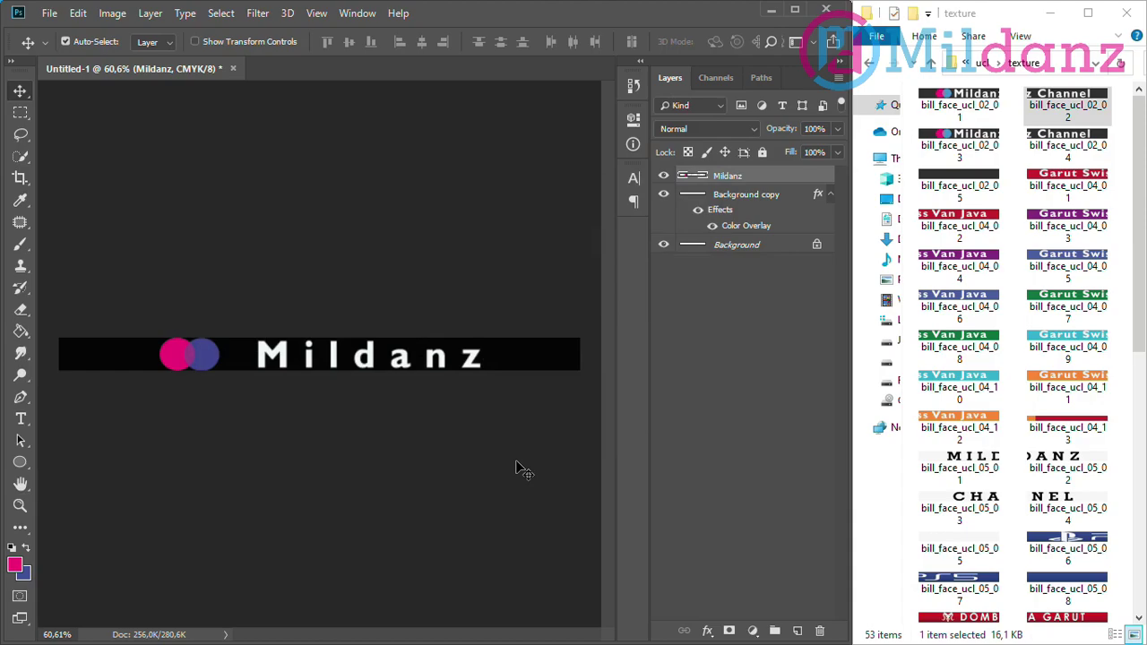
Step: Crop the banner to its left half using a 512 × 64 crop ratio
{"action": "left_click", "coordinate": [20, 178]}
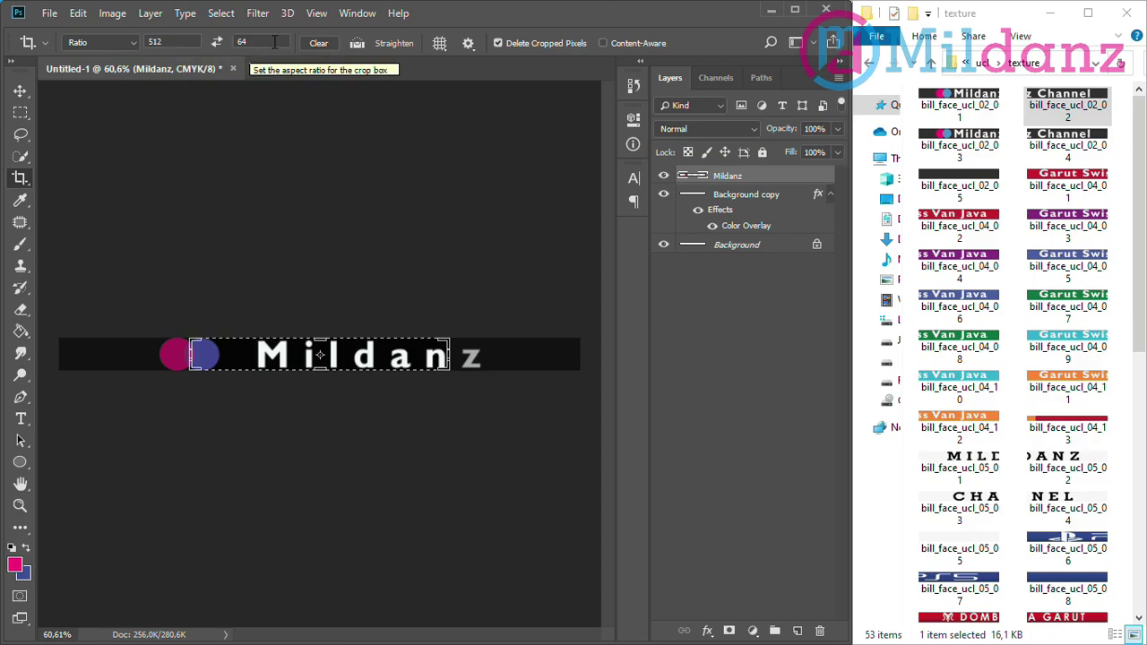
{"action": "key", "text": "Escape"}
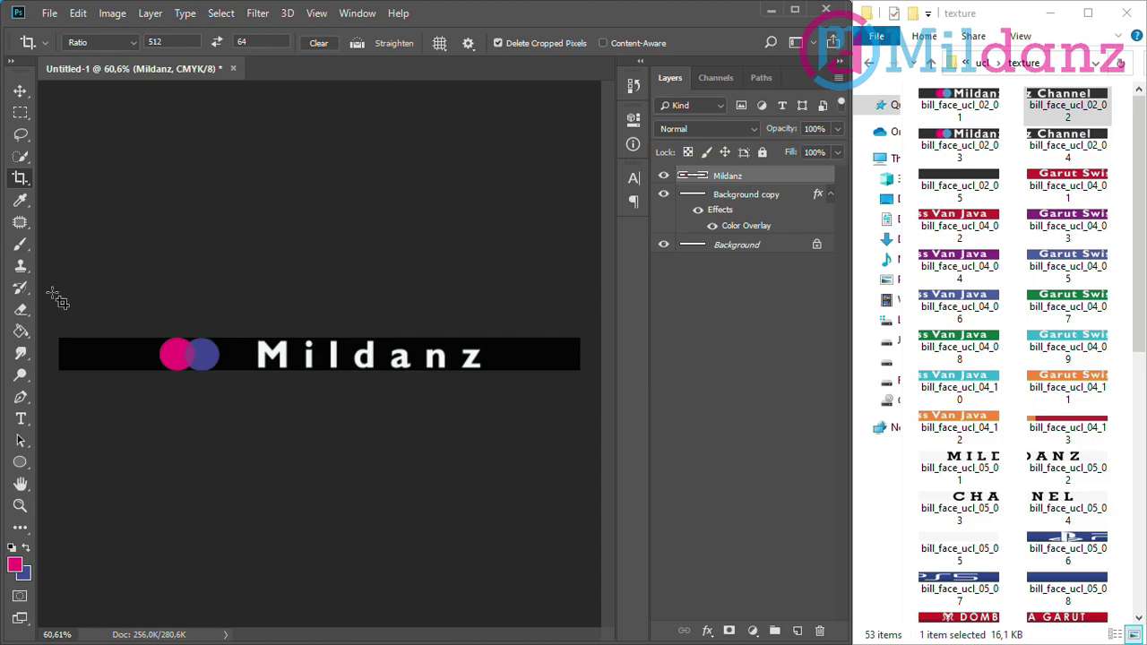
{"action": "left_click_drag", "start_coordinate": [53, 310], "coordinate": [430, 478]}
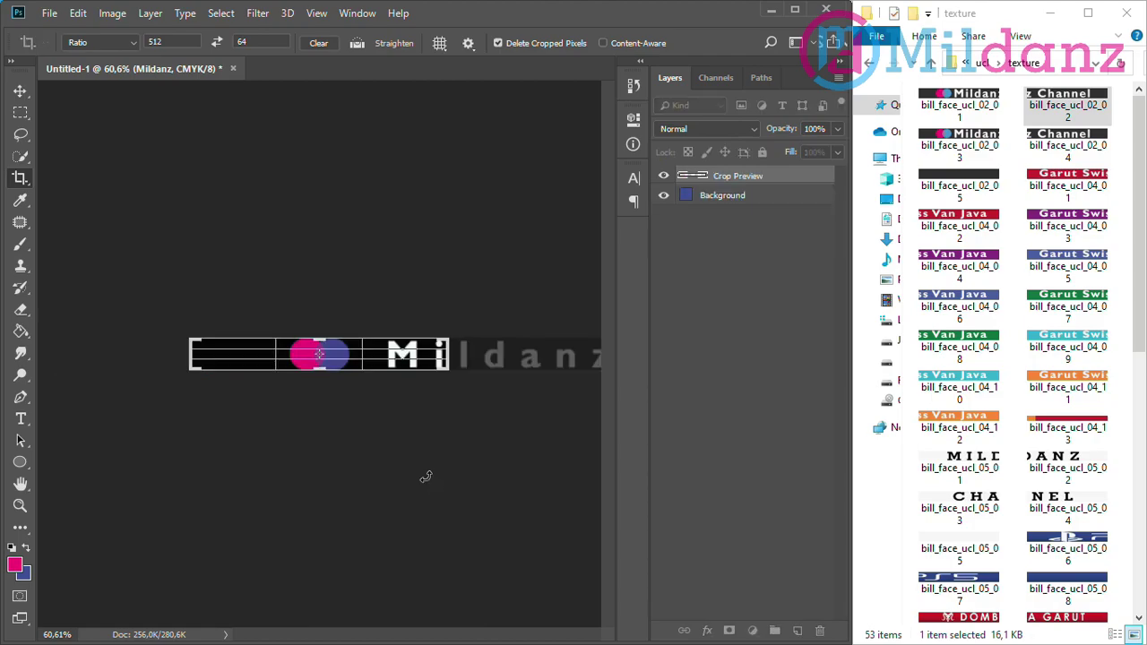
{"action": "key", "text": "Return"}
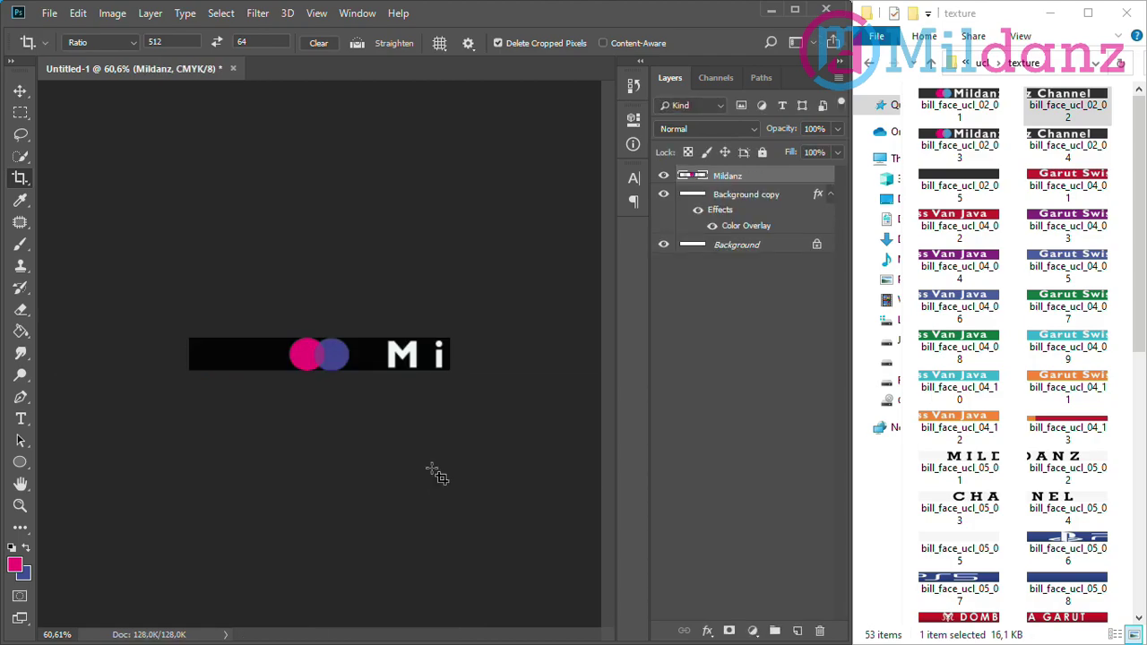
Step: Start a Save for Web export of the left half as PNG-24 and create a folder named PNG on the Desktop
{"action": "left_click", "coordinate": [49, 14]}
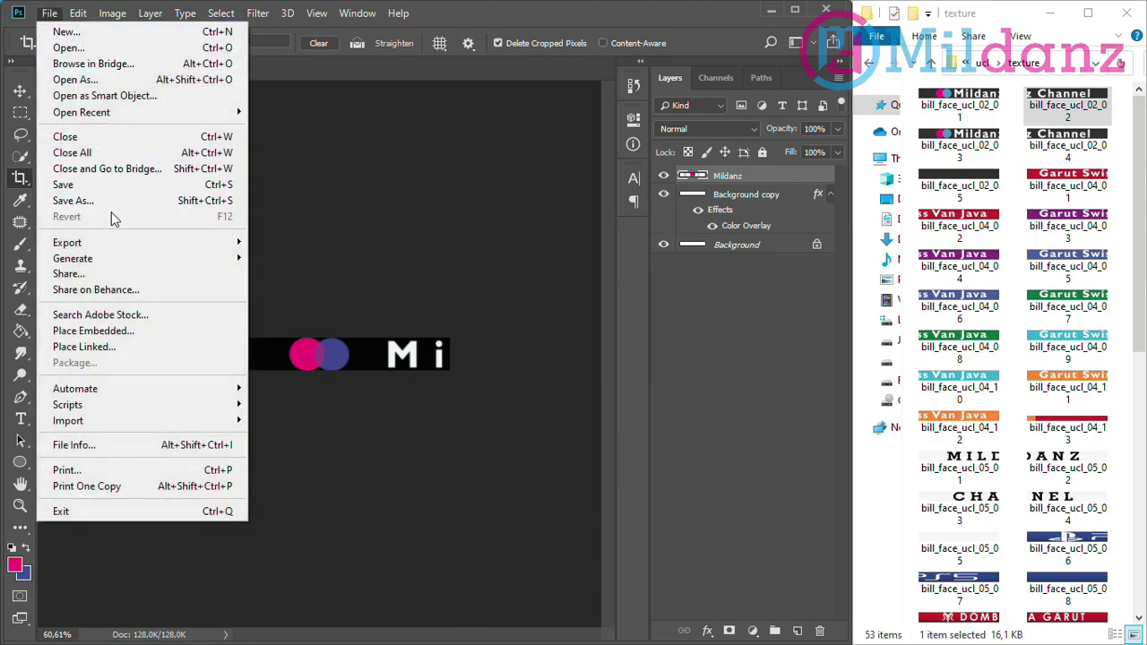
{"action": "mouse_move", "coordinate": [140, 250]}
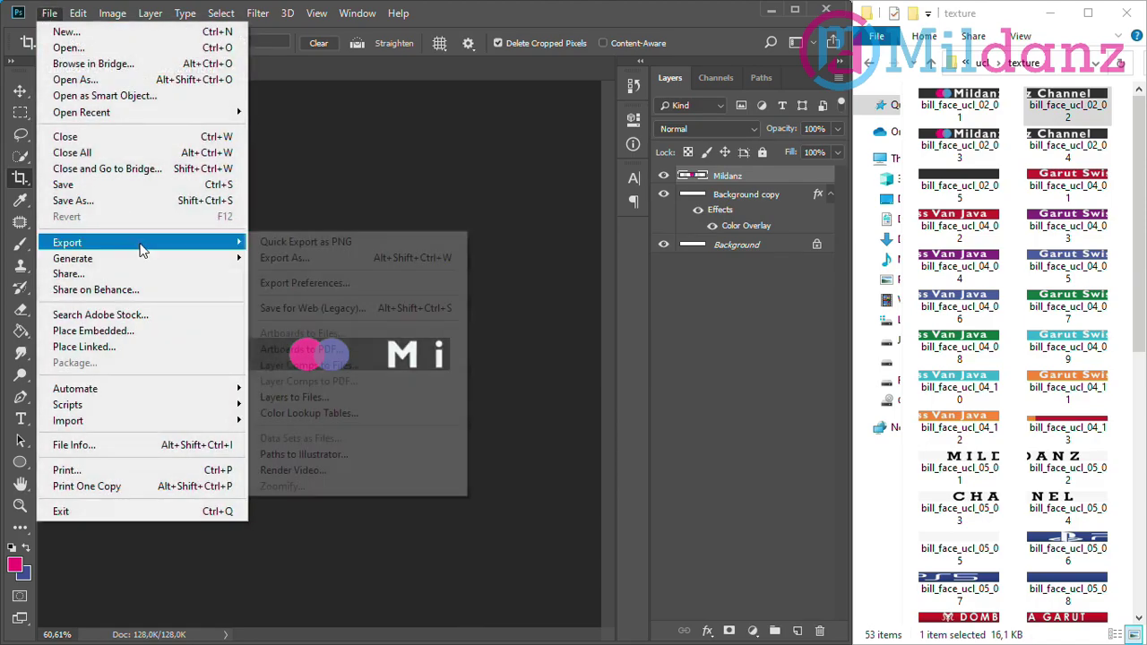
{"action": "left_click", "coordinate": [430, 311]}
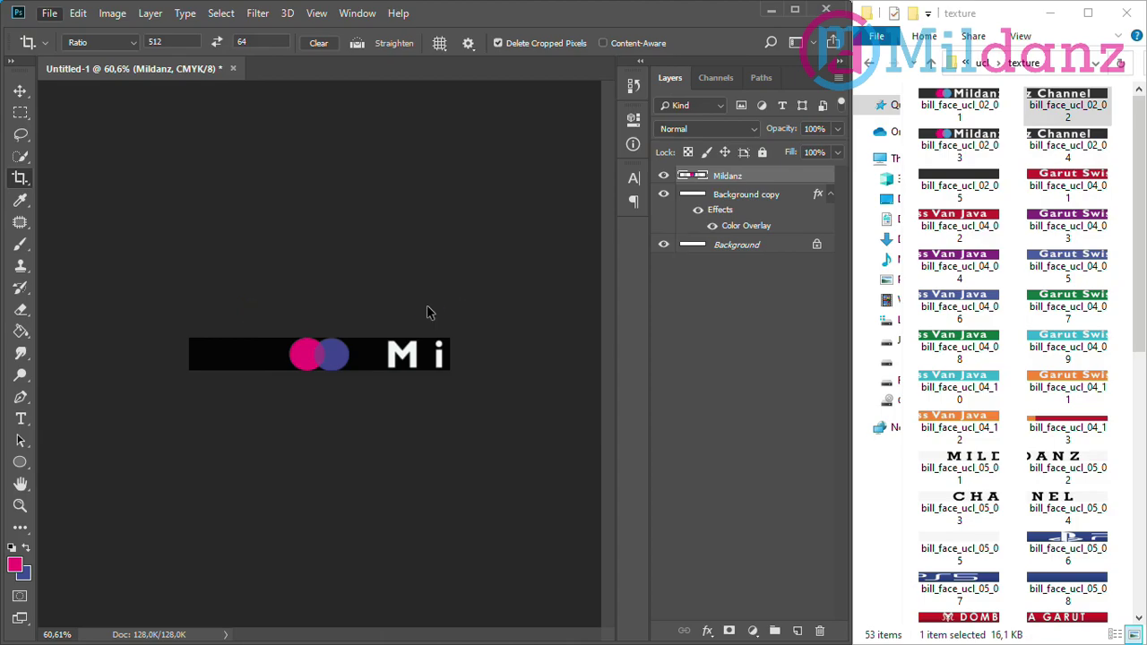
{"action": "left_click", "coordinate": [708, 601]}
{"action": "left_click", "coordinate": [174, 171]}
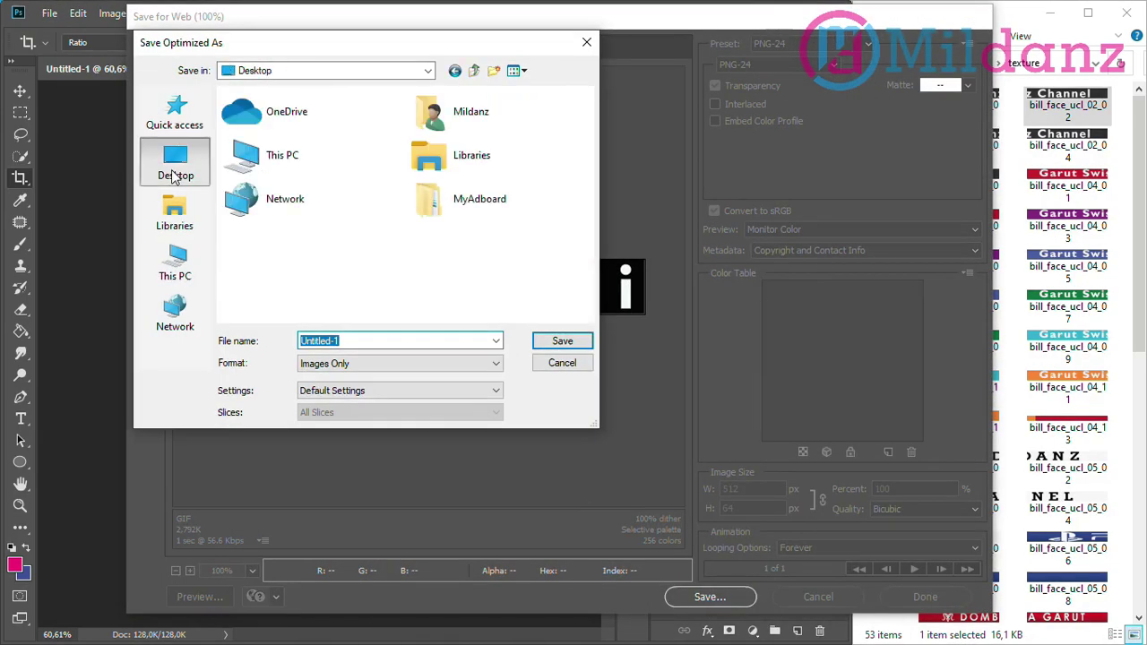
{"action": "left_click", "coordinate": [493, 71]}
{"action": "type", "text": "PNG"}
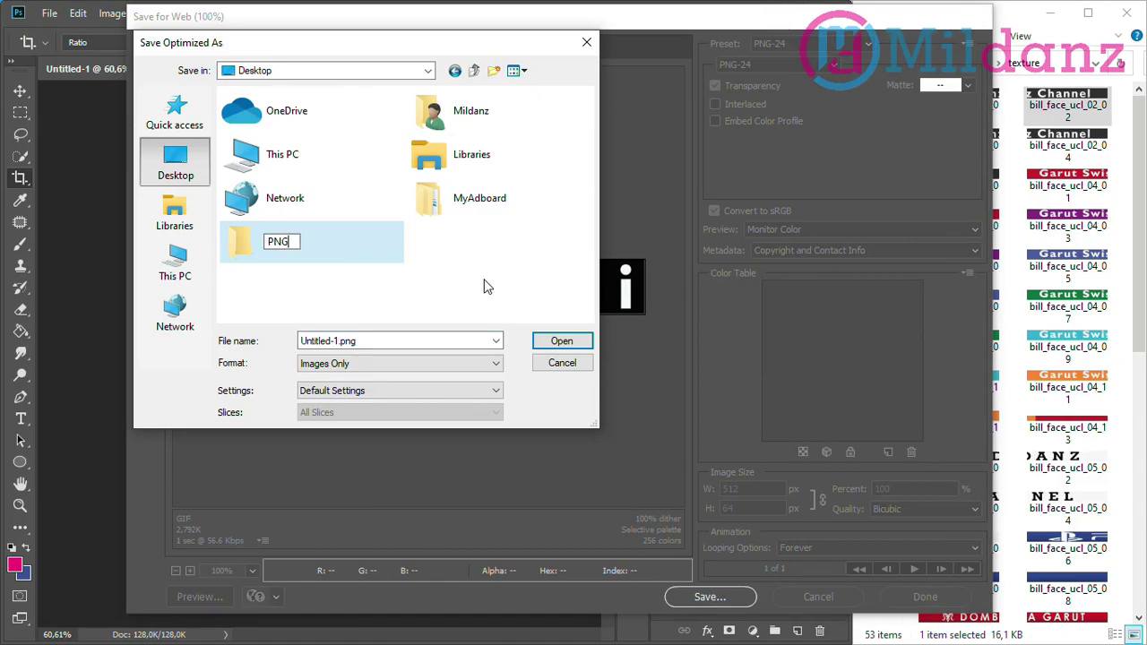
{"action": "key", "text": "Return"}
{"action": "key", "text": "Return"}
Step: Save the exported left half in the PNG folder under the file name 1
{"action": "left_click", "coordinate": [429, 336]}
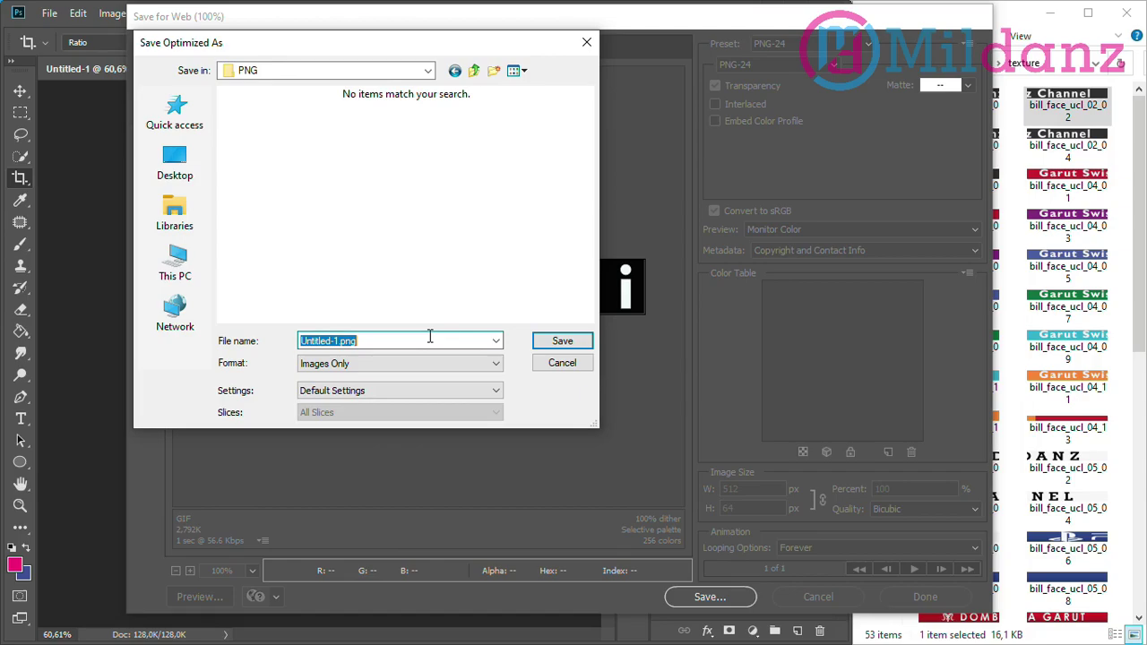
{"action": "type", "text": "1"}
{"action": "left_click", "coordinate": [555, 341]}
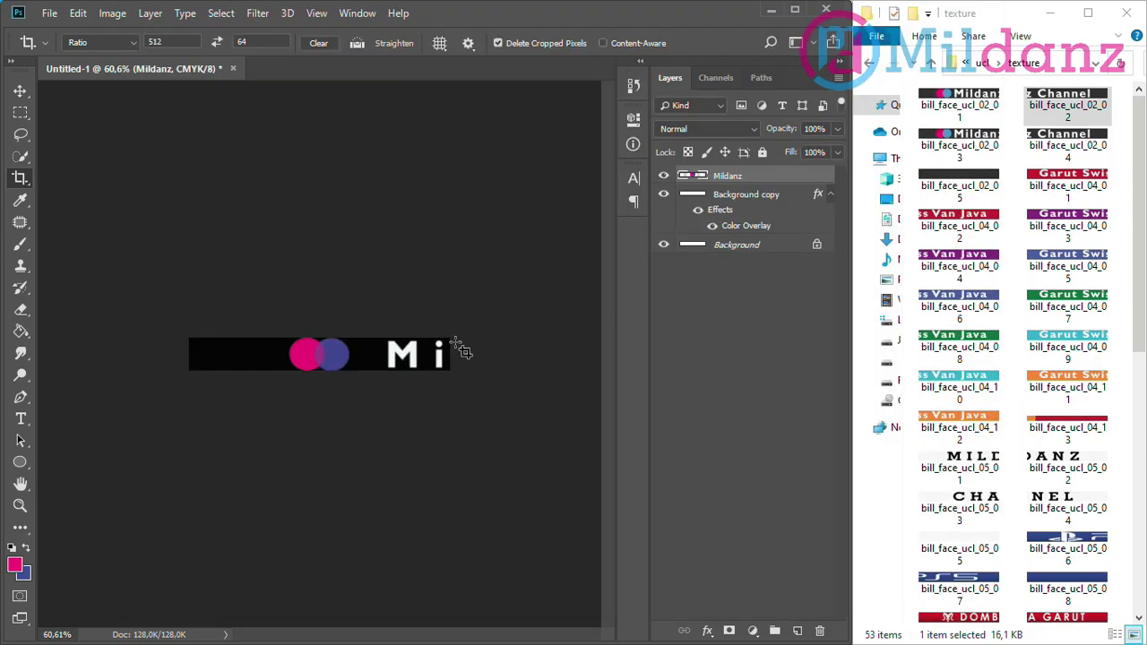
Step: Undo the left-half crop and crop the banner to its right half at the 512 × 64 ratio
{"action": "key", "text": "ctrl"}
{"action": "key", "text": "ctrl+z"}
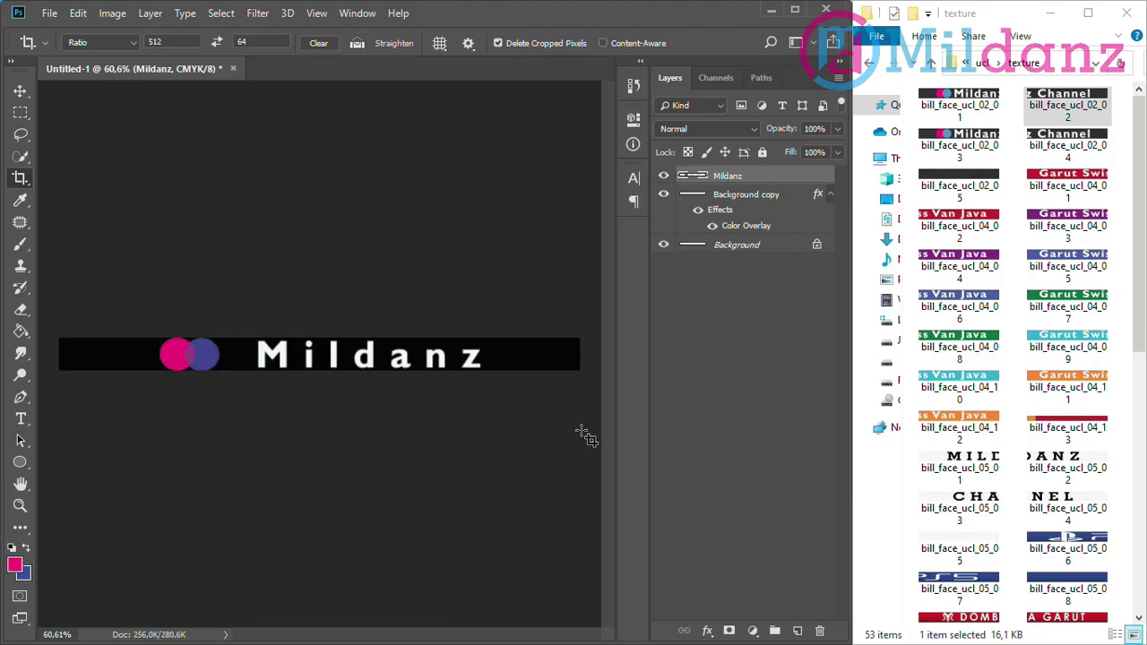
{"action": "left_click_drag", "start_coordinate": [584, 431], "coordinate": [178, 188]}
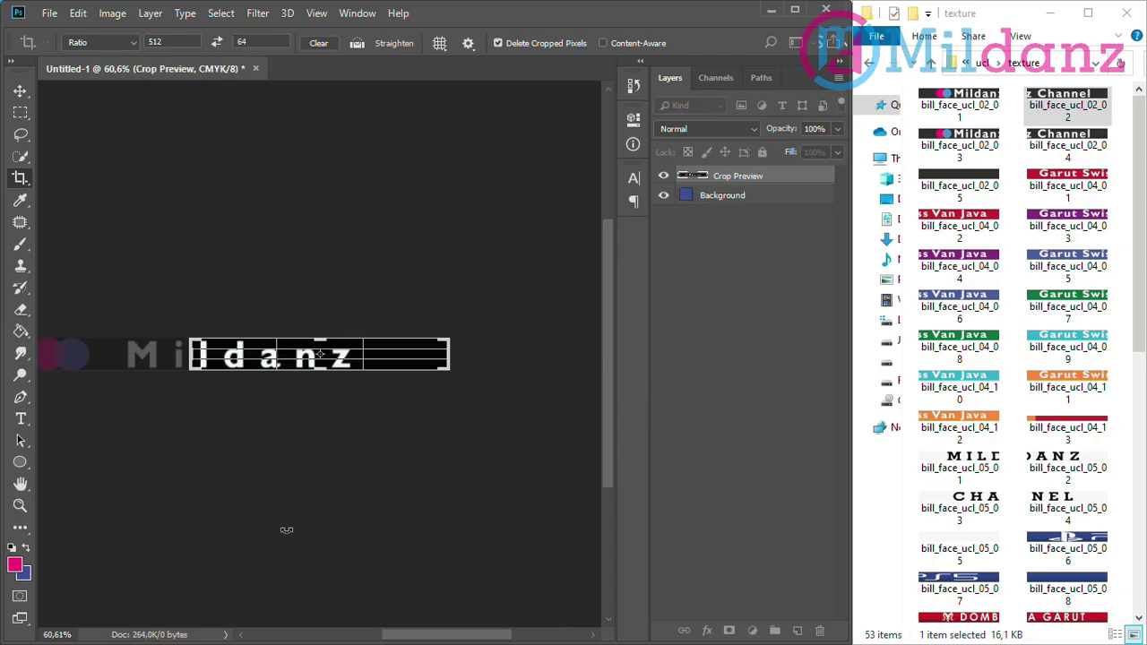
{"action": "key", "text": "Return"}
Step: Export the right half with Save for Web as a PNG-24 file named 2
{"action": "left_click", "coordinate": [49, 13]}
{"action": "mouse_move", "coordinate": [100, 244]}
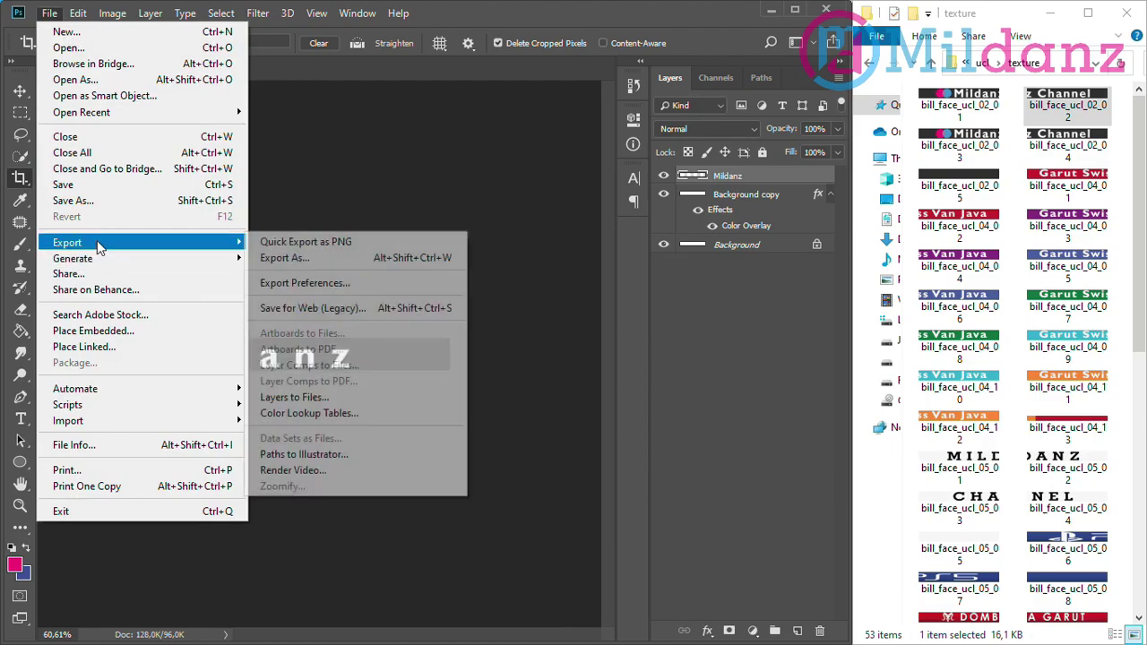
{"action": "left_click", "coordinate": [364, 305]}
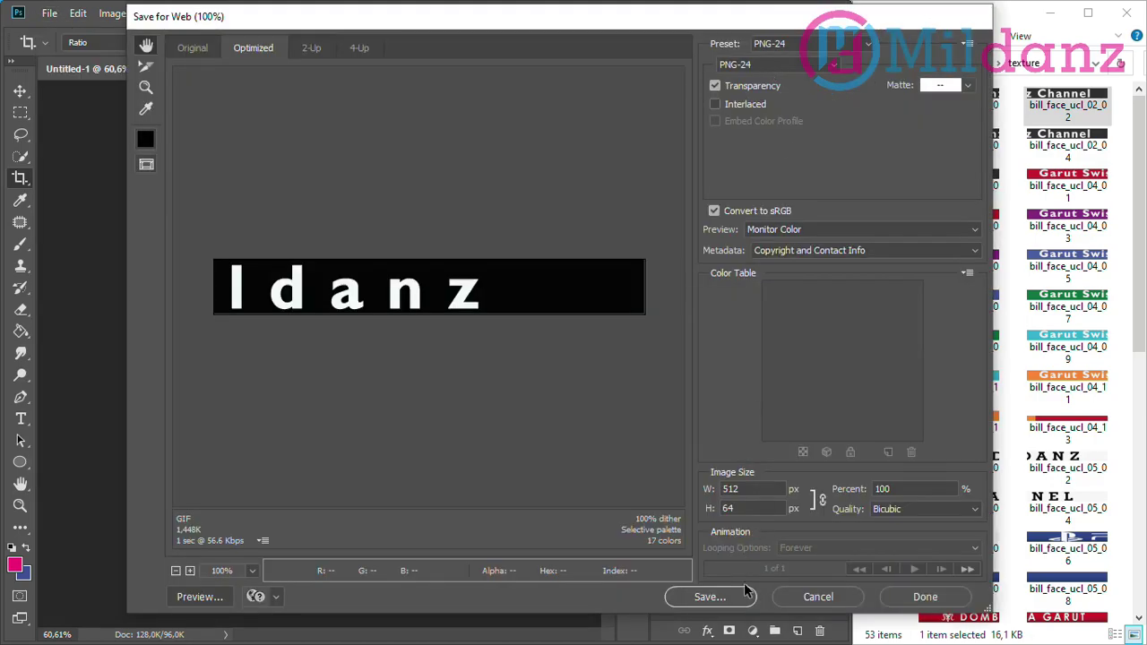
{"action": "left_click", "coordinate": [708, 597]}
{"action": "type", "text": "2"}
{"action": "left_click", "coordinate": [575, 342]}
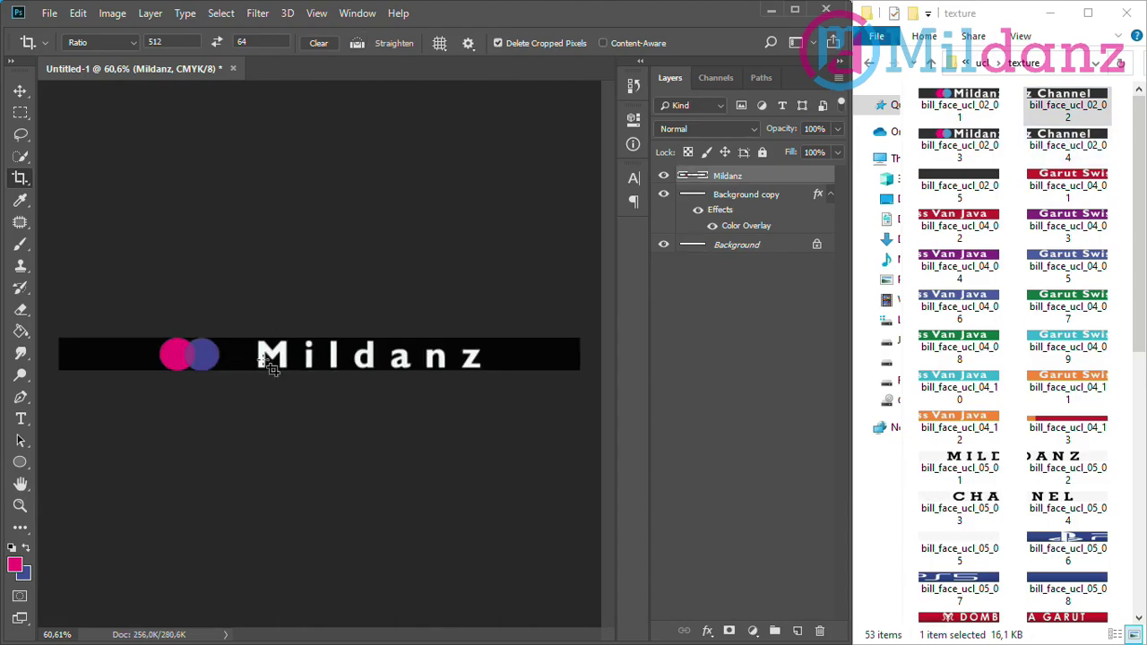
Step: Hide the merged Mildanz layer and open the ps5-logo-black image from the Videos folder
{"action": "key", "text": "v"}
{"action": "key", "text": "ctrl+comma"}
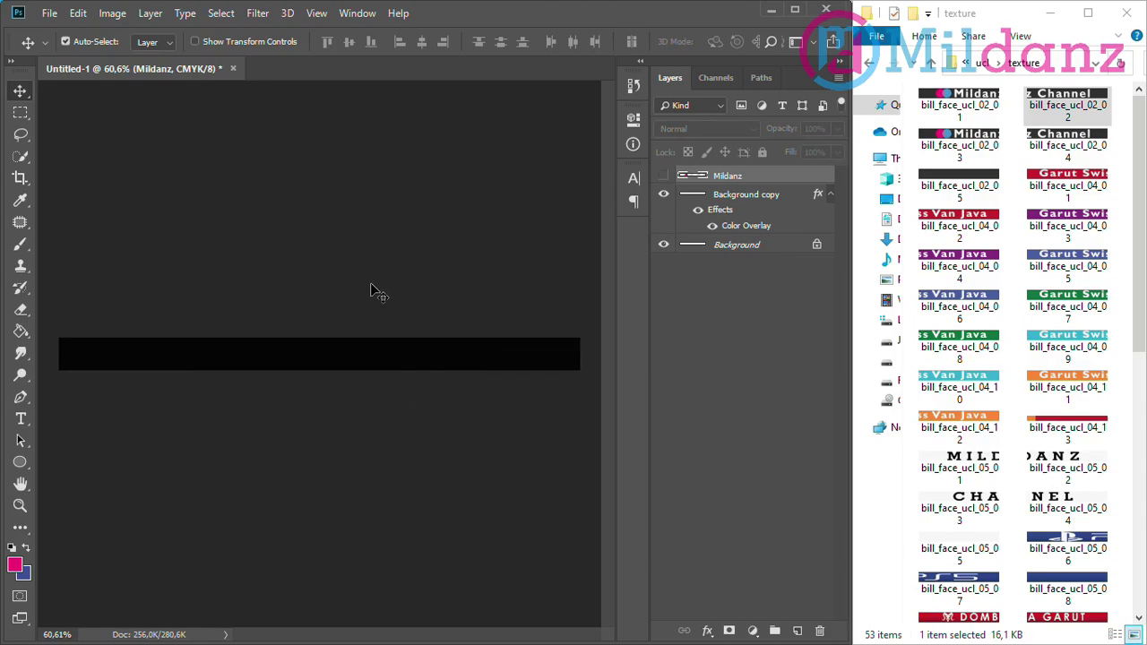
{"action": "left_click", "coordinate": [50, 13]}
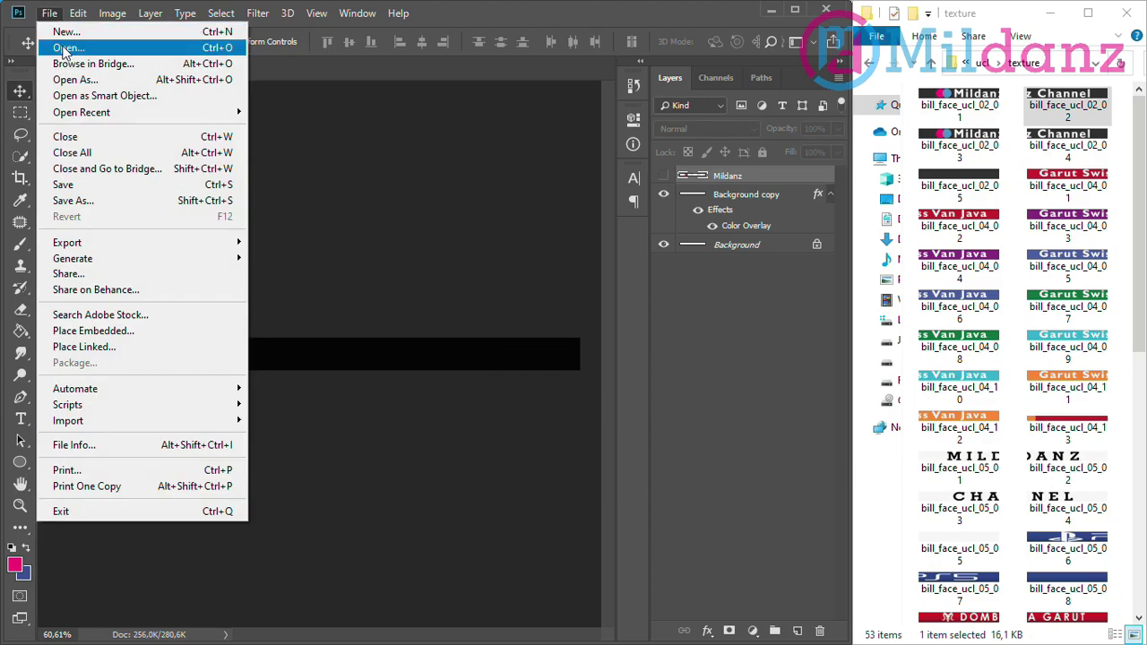
{"action": "left_click", "coordinate": [64, 48]}
{"action": "scroll", "coordinate": [464, 232], "scroll_direction": "down", "scroll_amount": 5}
{"action": "left_click", "coordinate": [234, 303]}
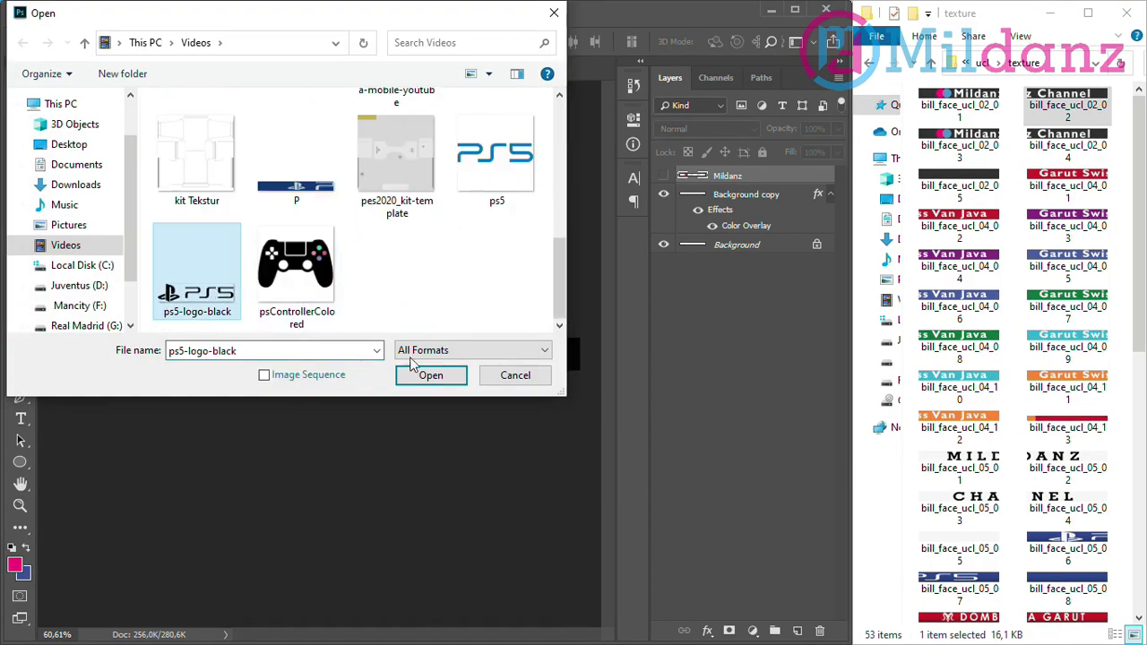
{"action": "left_click", "coordinate": [431, 376]}
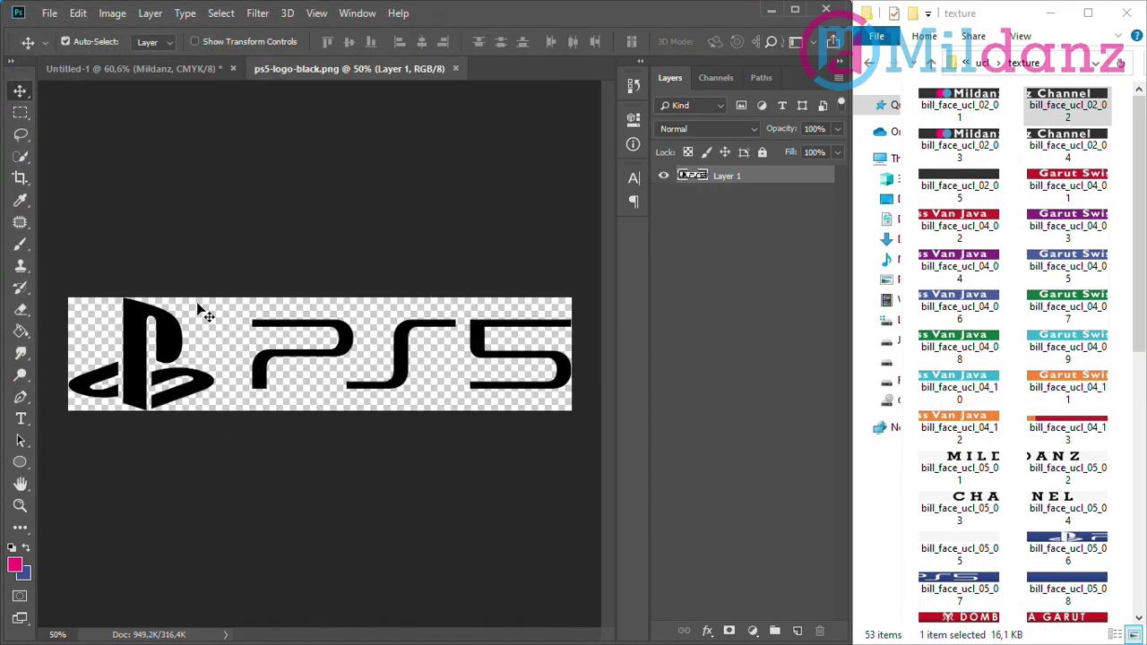
Step: Bring the PS5 logo into the Untitled-1 banner, scale it down to the banner's height and position it inside
{"action": "left_click_drag", "start_coordinate": [139, 323], "coordinate": [261, 366]}
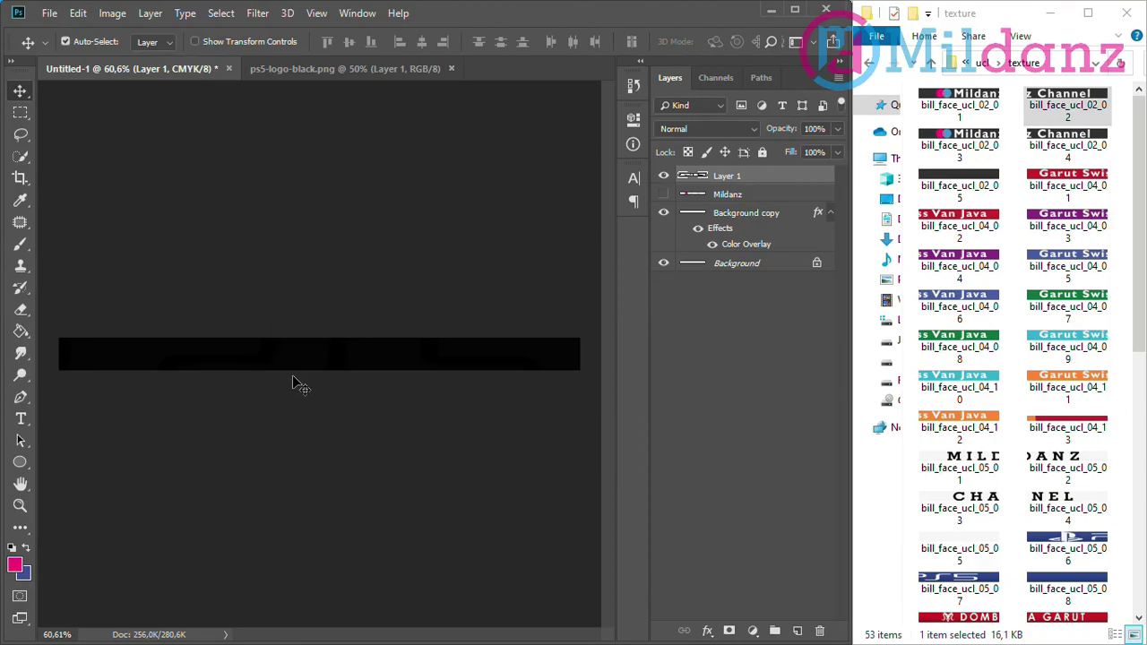
{"action": "key", "text": "ctrl"}
{"action": "key", "text": "ctrl+t"}
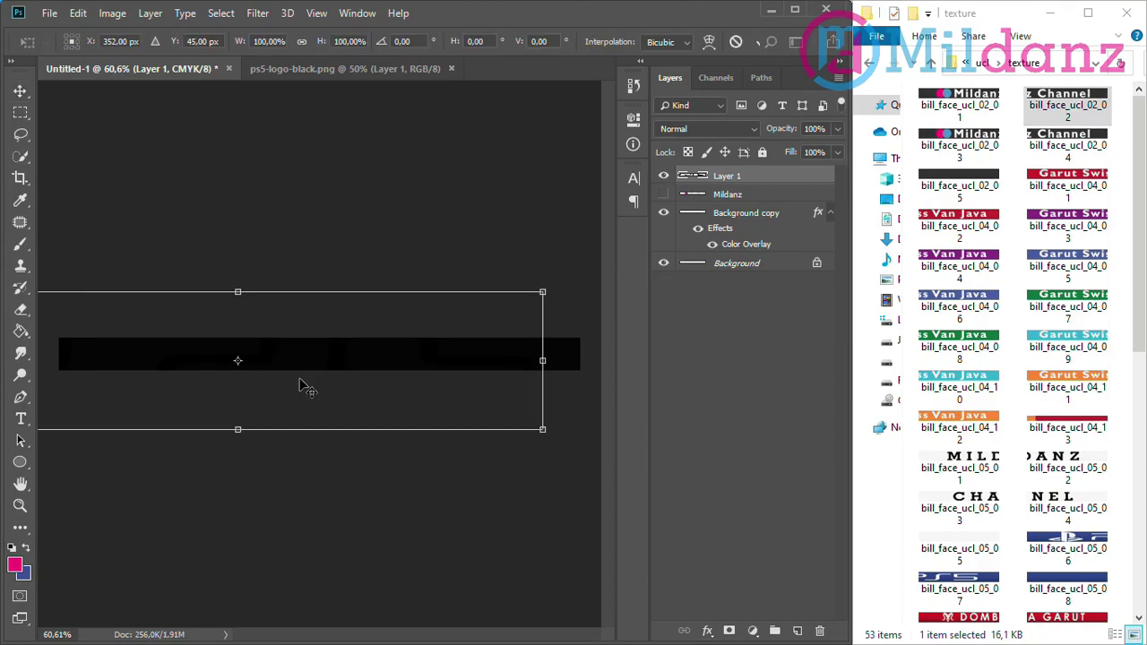
{"action": "left_click_drag", "start_coordinate": [542, 431], "coordinate": [254, 364]}
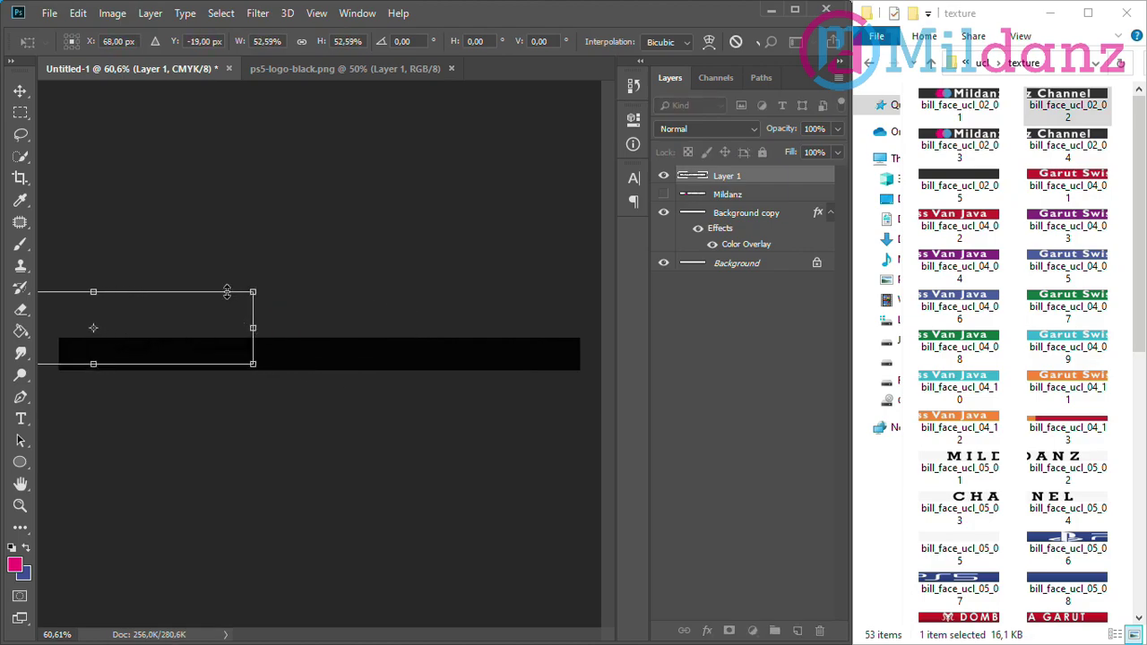
{"action": "left_click_drag", "start_coordinate": [227, 292], "coordinate": [289, 344]}
{"action": "key", "text": "Return"}
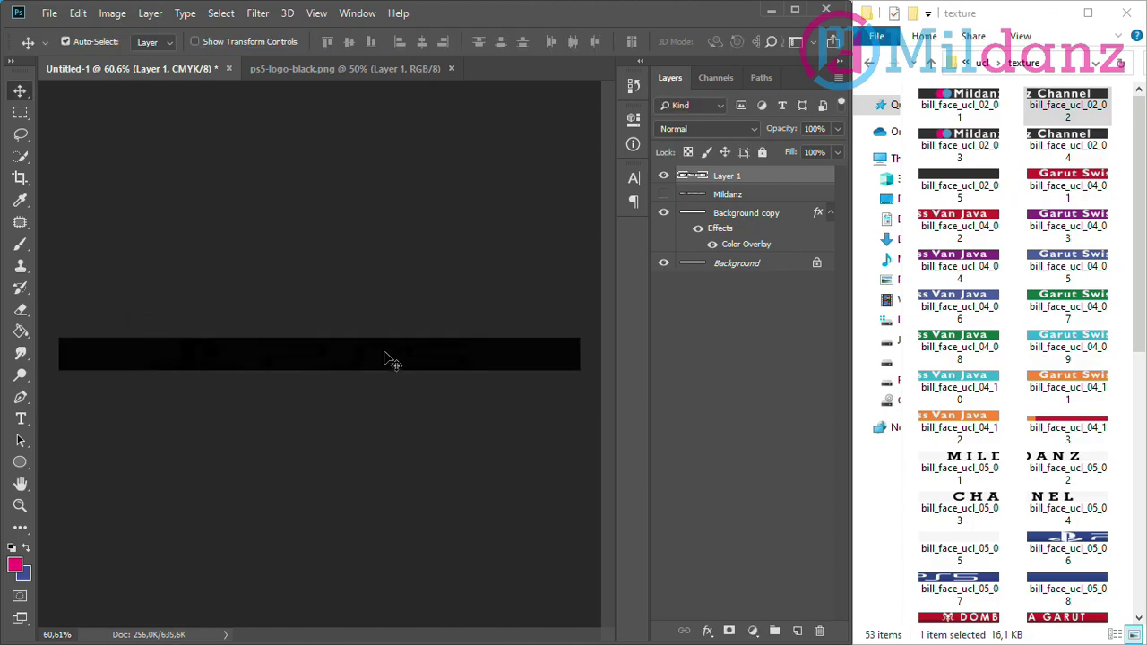
Step: Apply a white Color Overlay at 100% opacity to the PS5 logo layer
{"action": "double_click", "coordinate": [786, 184]}
{"action": "left_click", "coordinate": [529, 328]}
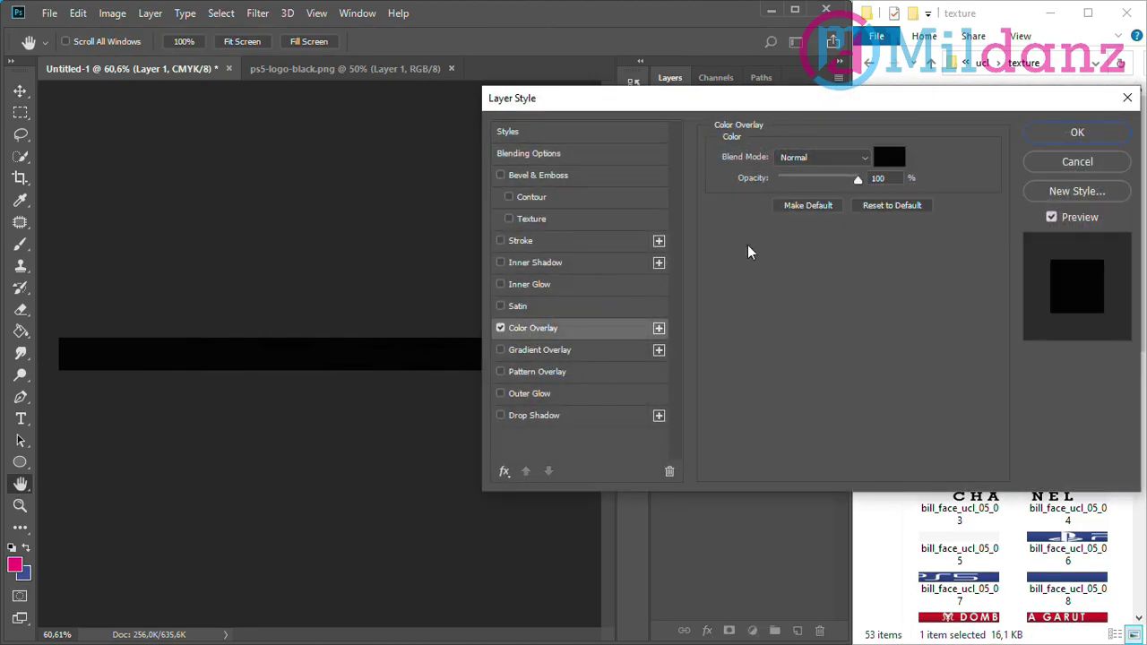
{"action": "left_click", "coordinate": [889, 157]}
{"action": "left_click", "coordinate": [548, 352]}
{"action": "left_click", "coordinate": [922, 344]}
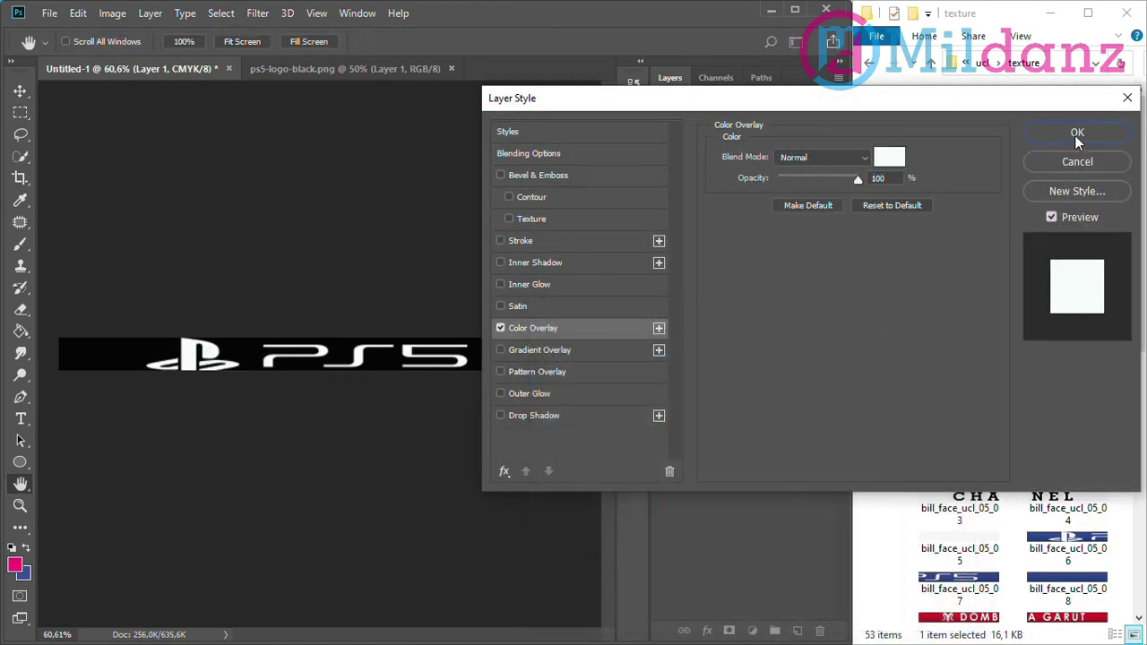
{"action": "left_click", "coordinate": [1077, 135]}
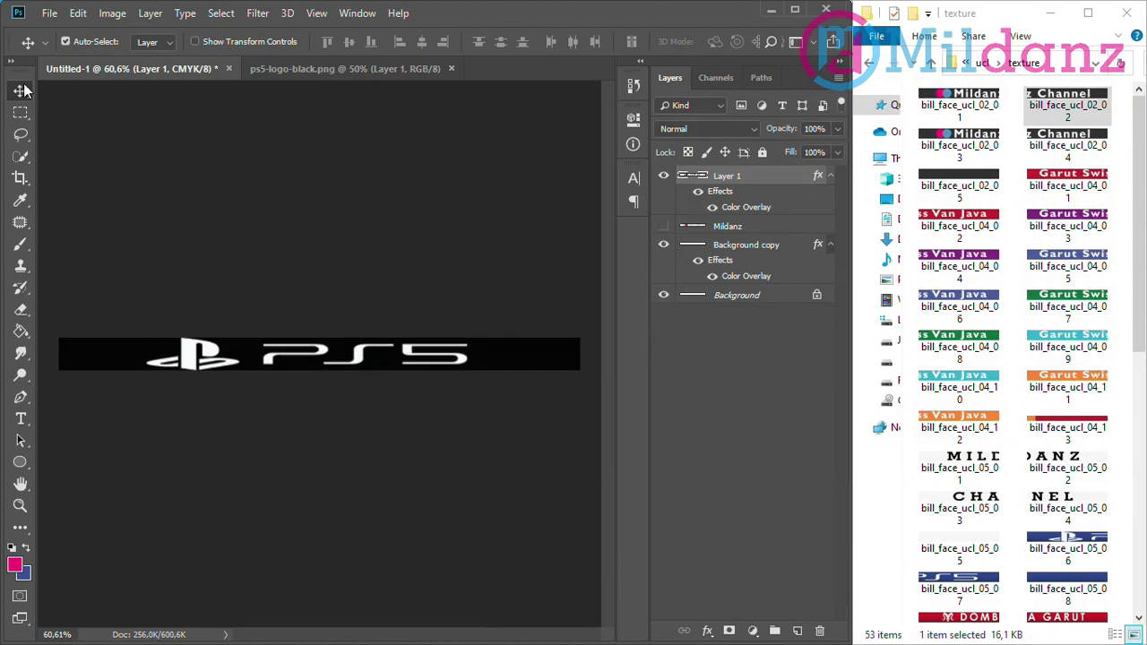
Step: Center the PS5 logo vertically and horizontally on the banner canvas, leaving nothing selected
{"action": "key", "text": "ctrl+a"}
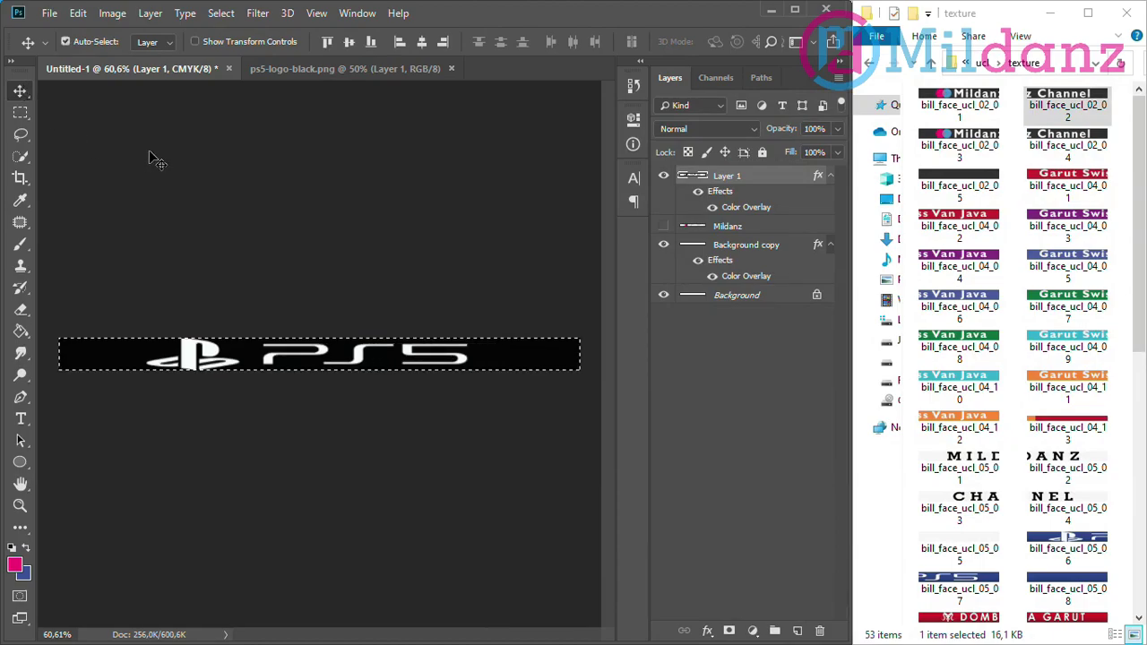
{"action": "left_click", "coordinate": [351, 41]}
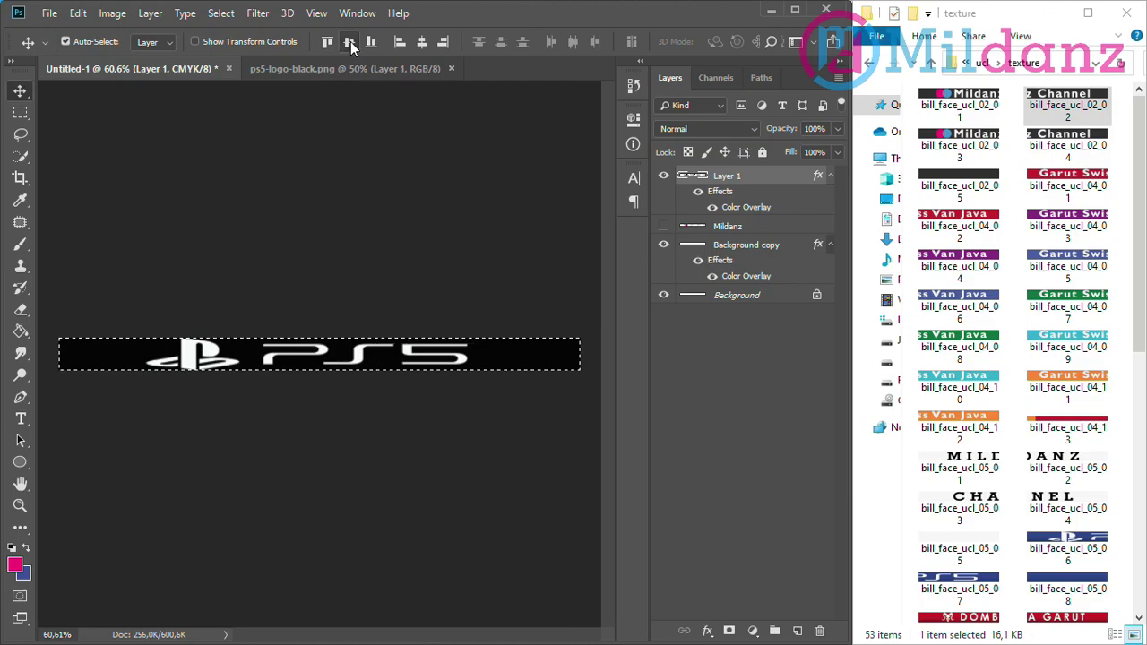
{"action": "left_click", "coordinate": [421, 41]}
{"action": "key", "text": "ctrl+d"}
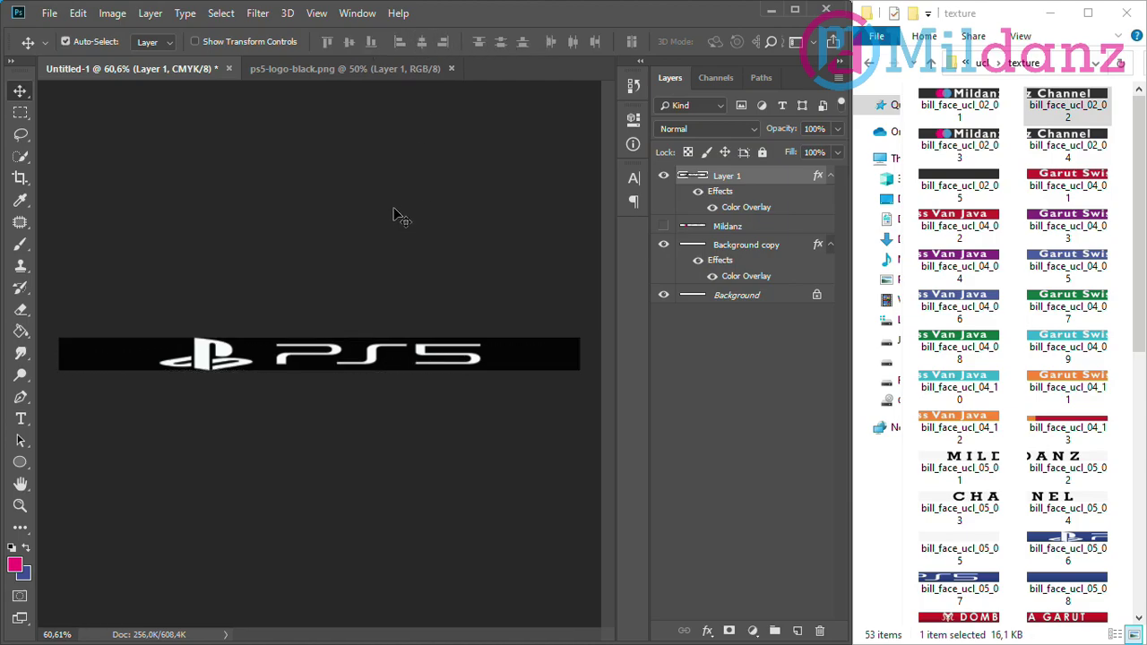
Step: Crop the PS5 banner to its left half at the 512 × 64 ratio
{"action": "left_click", "coordinate": [19, 180]}
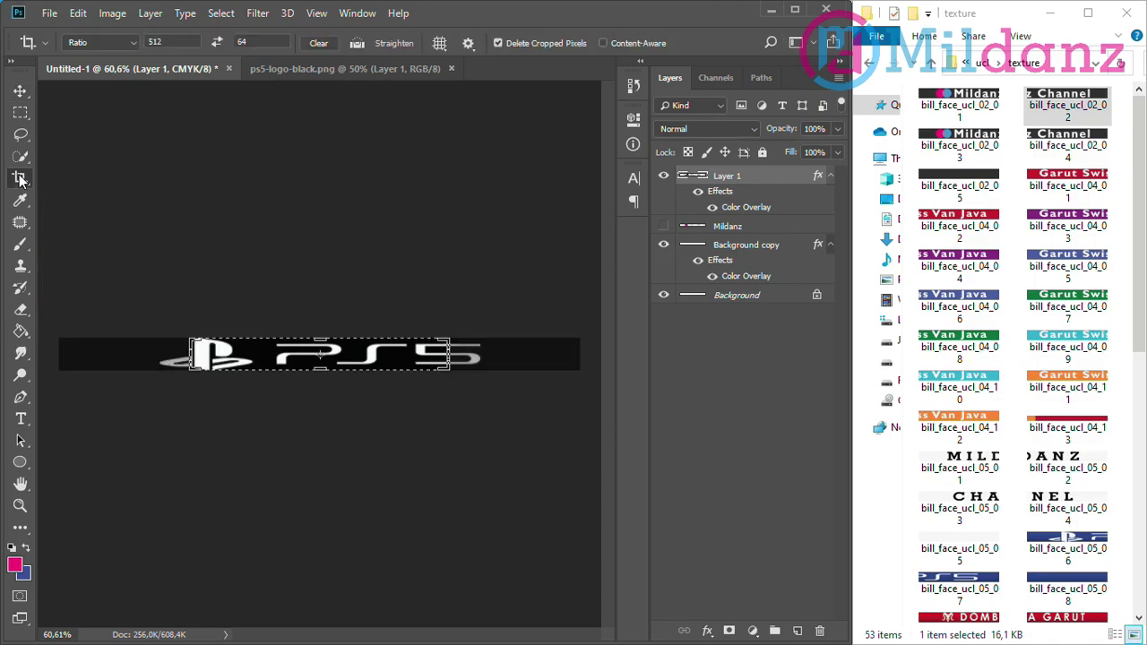
{"action": "left_click_drag", "start_coordinate": [60, 340], "coordinate": [431, 457]}
{"action": "key", "text": "Return"}
Step: Export the left half with Save for Web as a PNG-24 file named 3 in the PNG folder
{"action": "left_click", "coordinate": [49, 12]}
{"action": "mouse_move", "coordinate": [89, 241]}
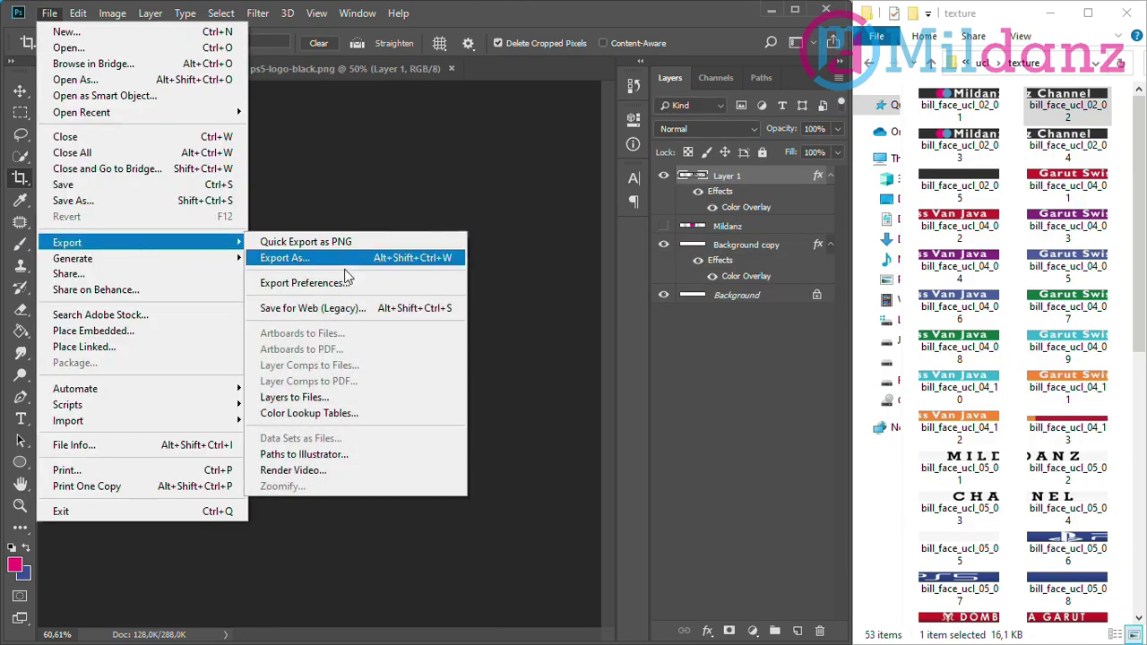
{"action": "left_click", "coordinate": [354, 304]}
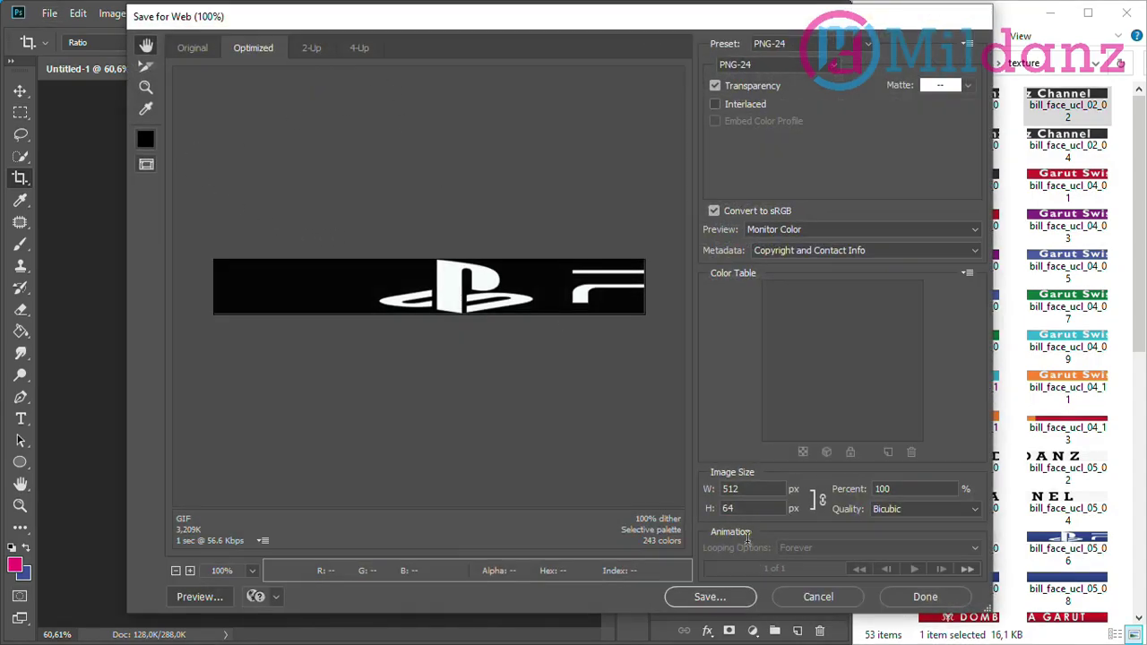
{"action": "left_click", "coordinate": [712, 598]}
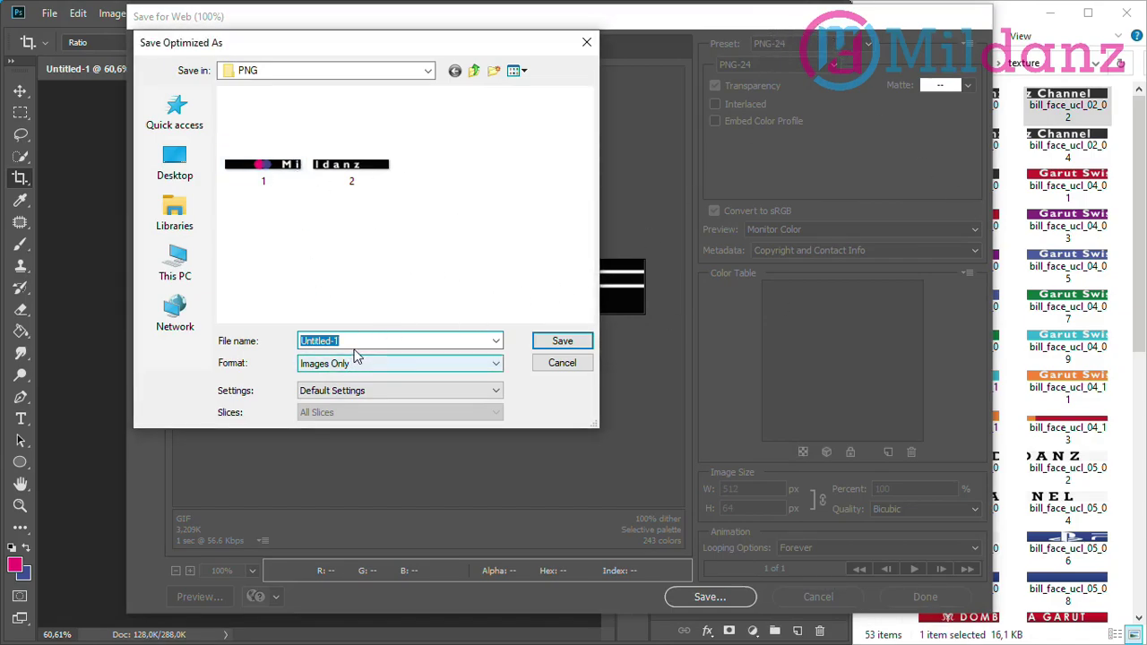
{"action": "type", "text": "3"}
{"action": "left_click", "coordinate": [587, 343]}
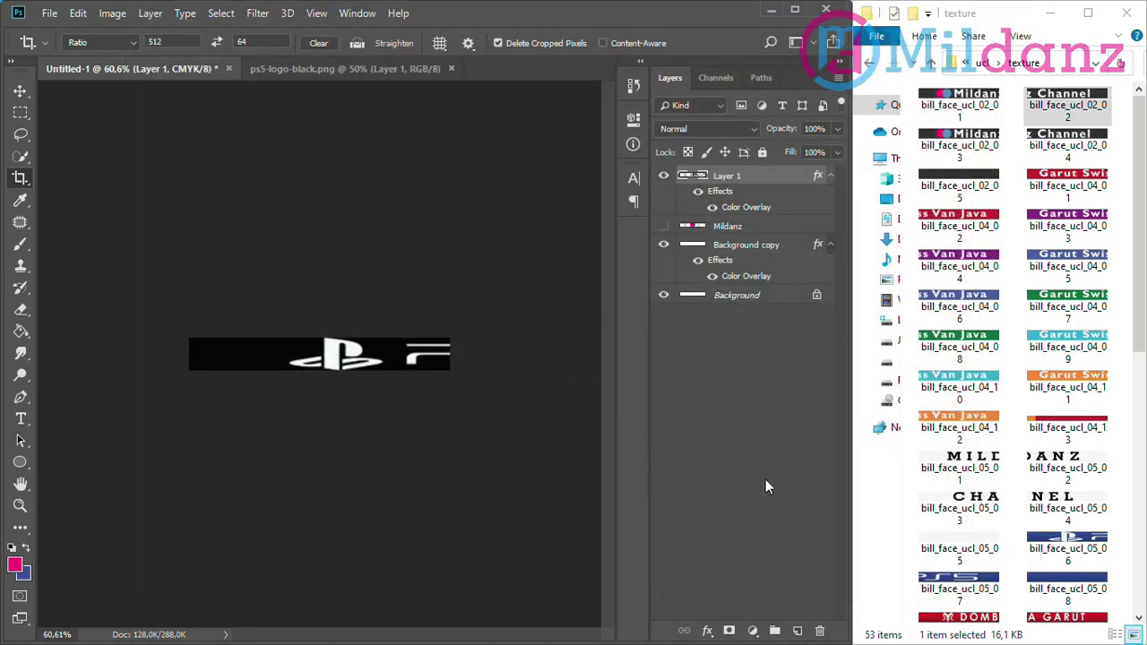
Step: Crop the full PS5 banner to its right half and export it with Save for Web as 4
{"action": "left_click_drag", "start_coordinate": [599, 400], "coordinate": [134, 200]}
{"action": "key", "text": "Return"}
{"action": "left_click", "coordinate": [49, 12]}
{"action": "key", "text": "ctrl+alt+shift+s"}
{"action": "left_click", "coordinate": [708, 597]}
{"action": "type", "text": "4"}
{"action": "left_click", "coordinate": [553, 340]}
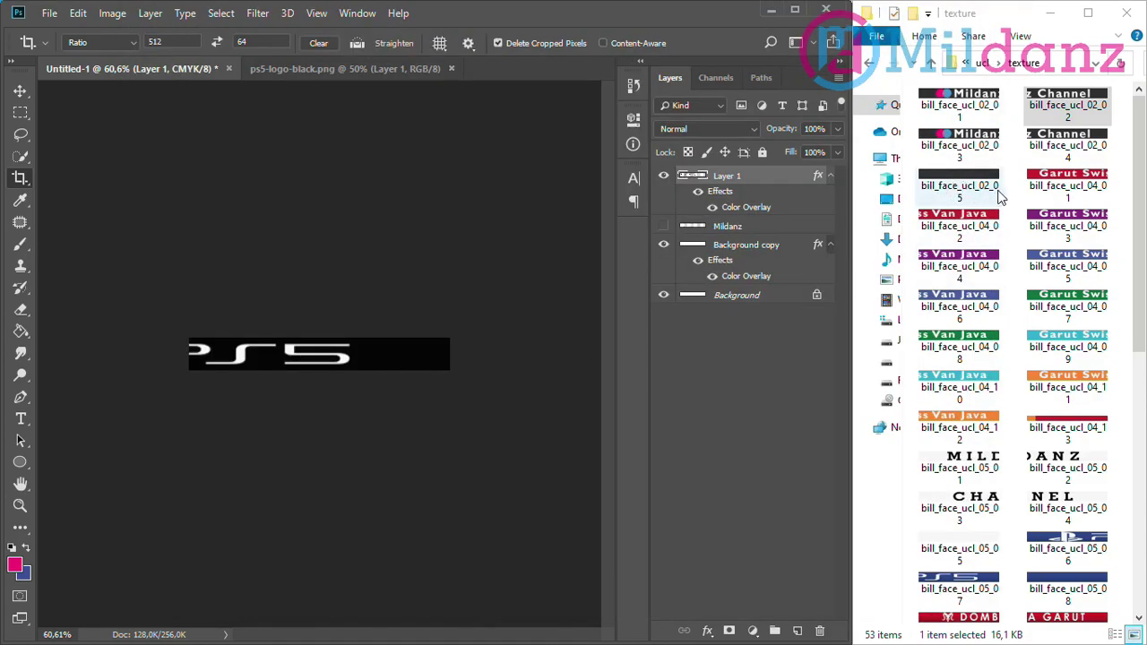
Step: Hide the PS5 logo layer and export the plain black 512 × 64 banner to the PNG folder as 5
{"action": "left_click", "coordinate": [664, 179]}
{"action": "left_click", "coordinate": [50, 14]}
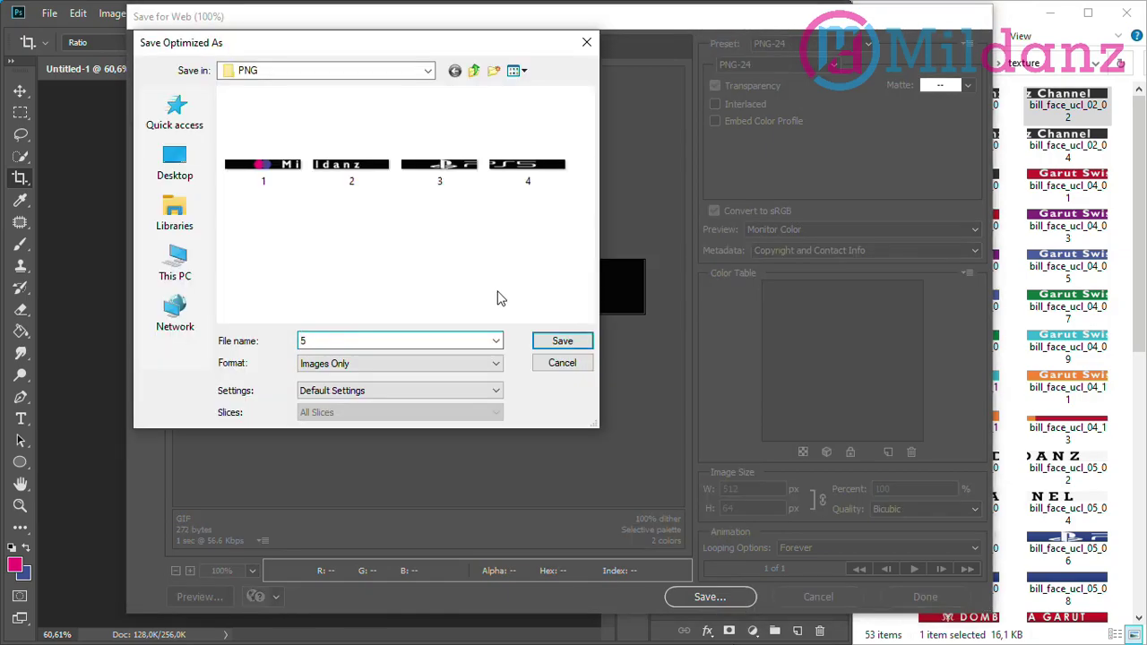
{"action": "left_click", "coordinate": [558, 338]}
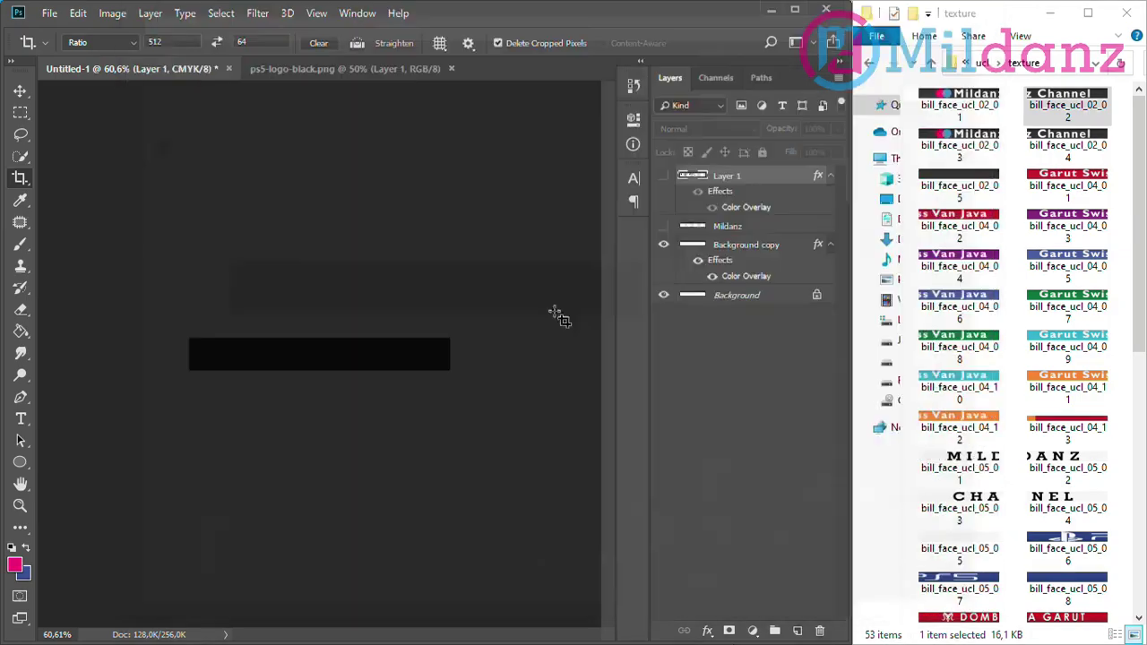
Step: Close Photoshop and open the desktop's PNG folder side by side with the texture folder
{"action": "left_click", "coordinate": [825, 9]}
{"action": "left_click", "coordinate": [417, 259]}
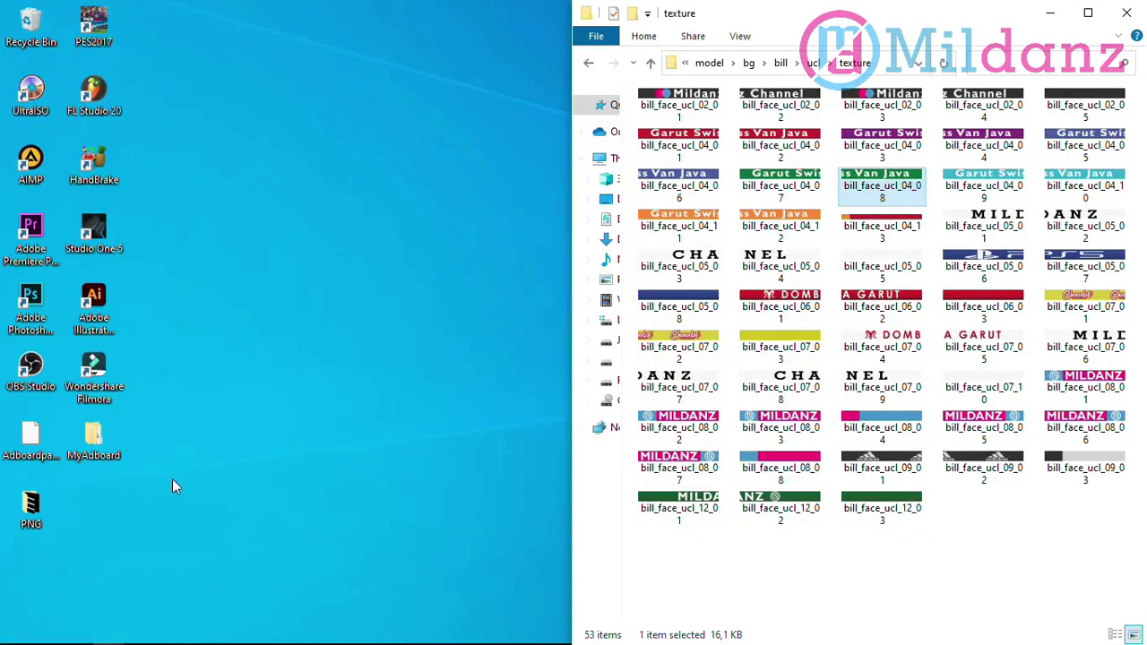
{"action": "double_click", "coordinate": [31, 505]}
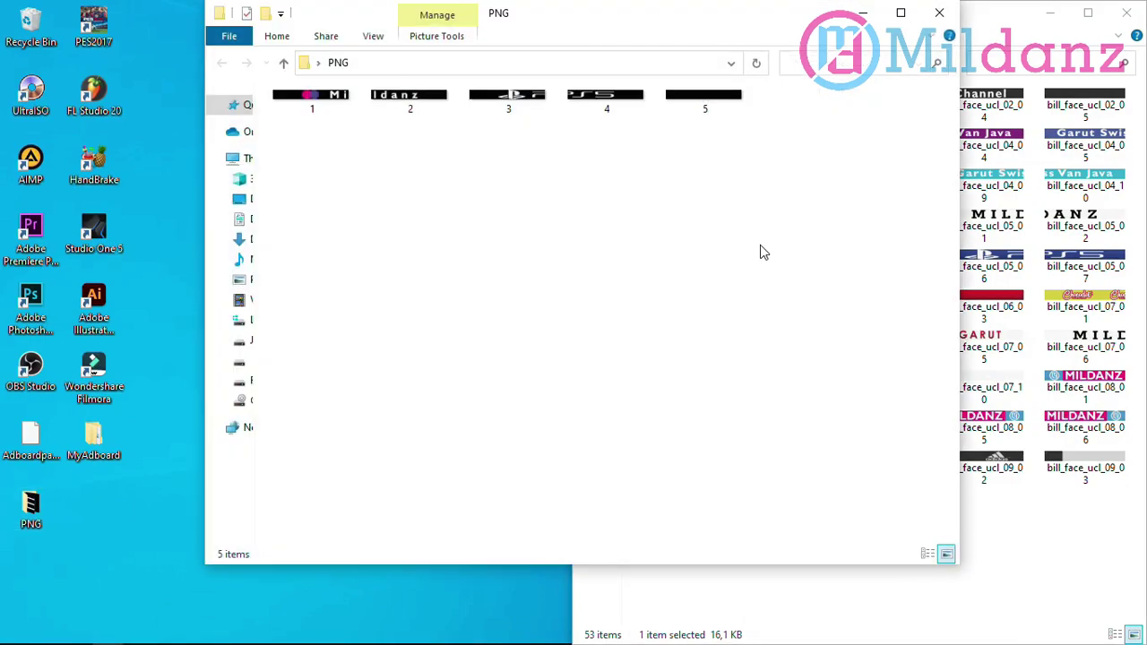
{"action": "key", "text": "super+Left"}
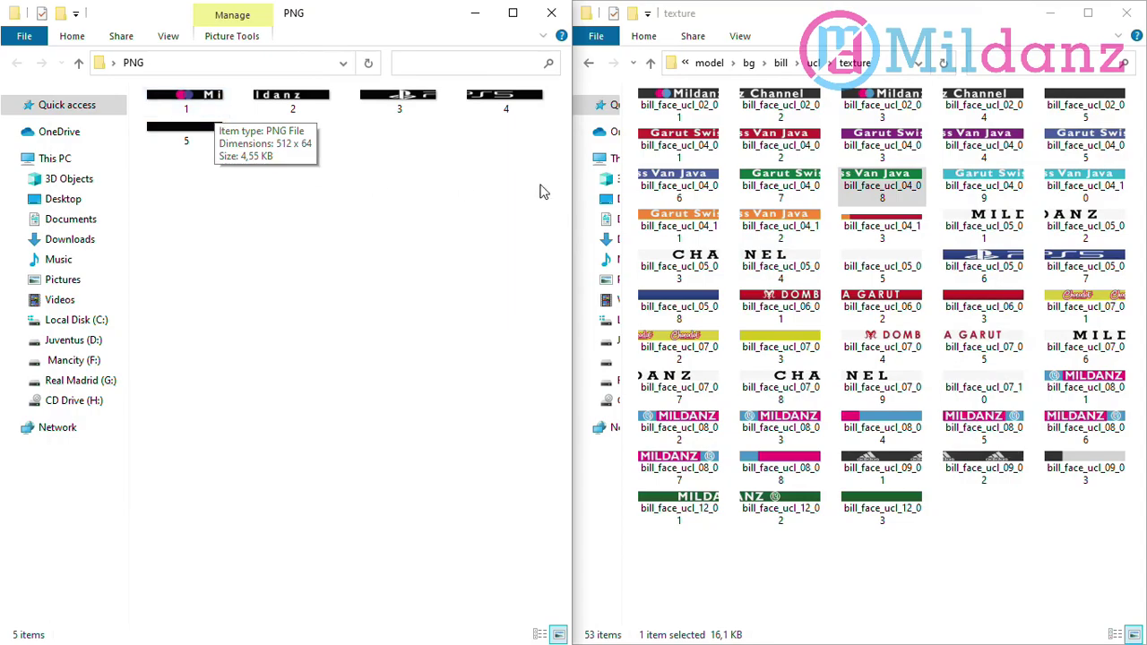
Step: Select the bill_face_ucl_02_01 texture and widen the navigation pane of the texture folder window
{"action": "left_click", "coordinate": [684, 117]}
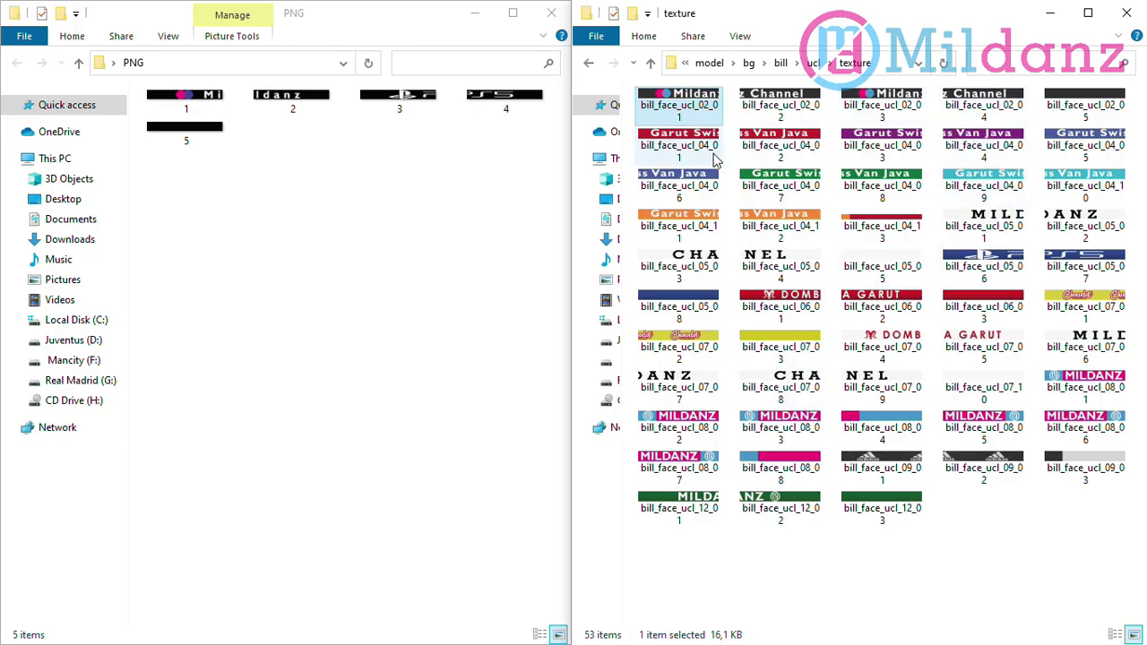
{"action": "mouse_move", "coordinate": [707, 155]}
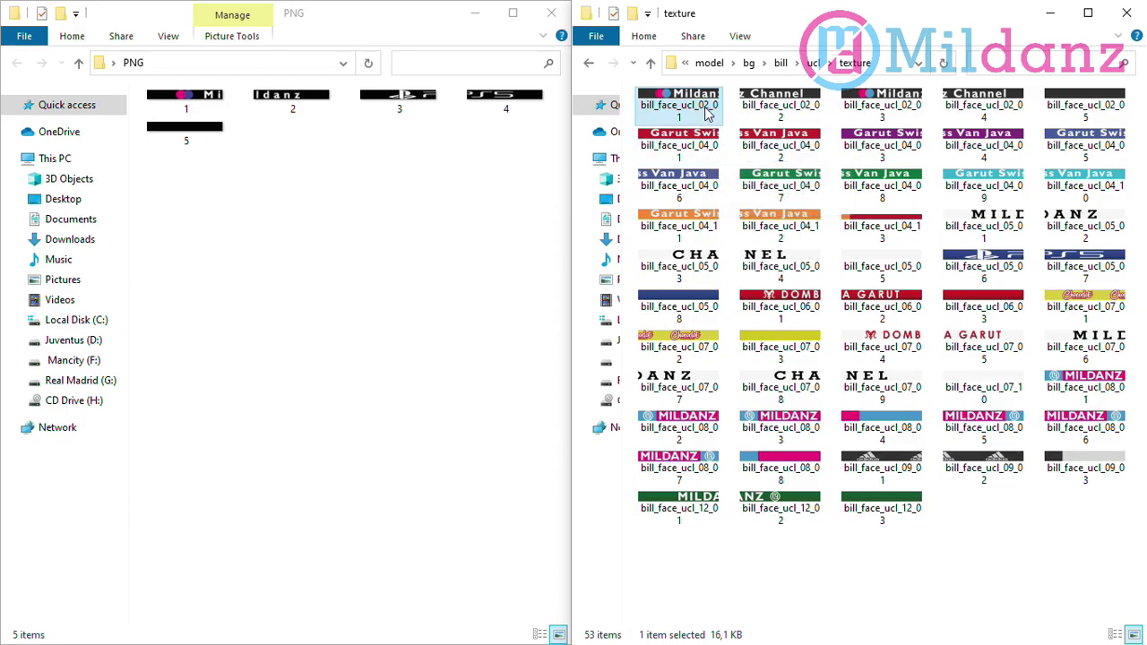
{"action": "mouse_move", "coordinate": [707, 109]}
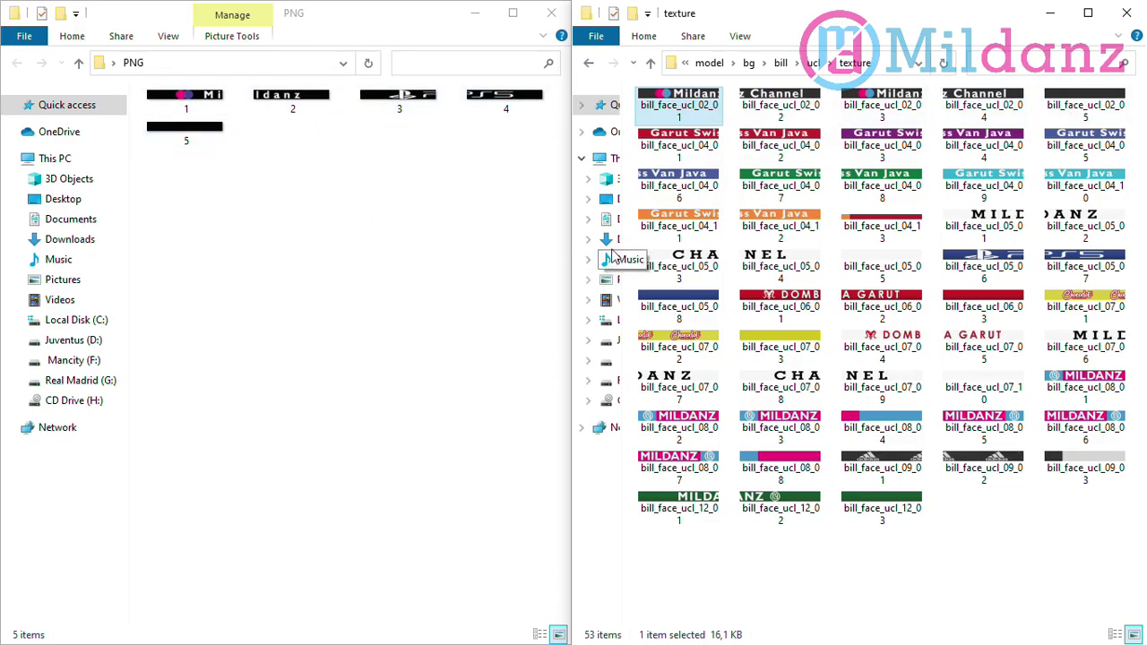
{"action": "left_click_drag", "start_coordinate": [621, 254], "coordinate": [685, 250]}
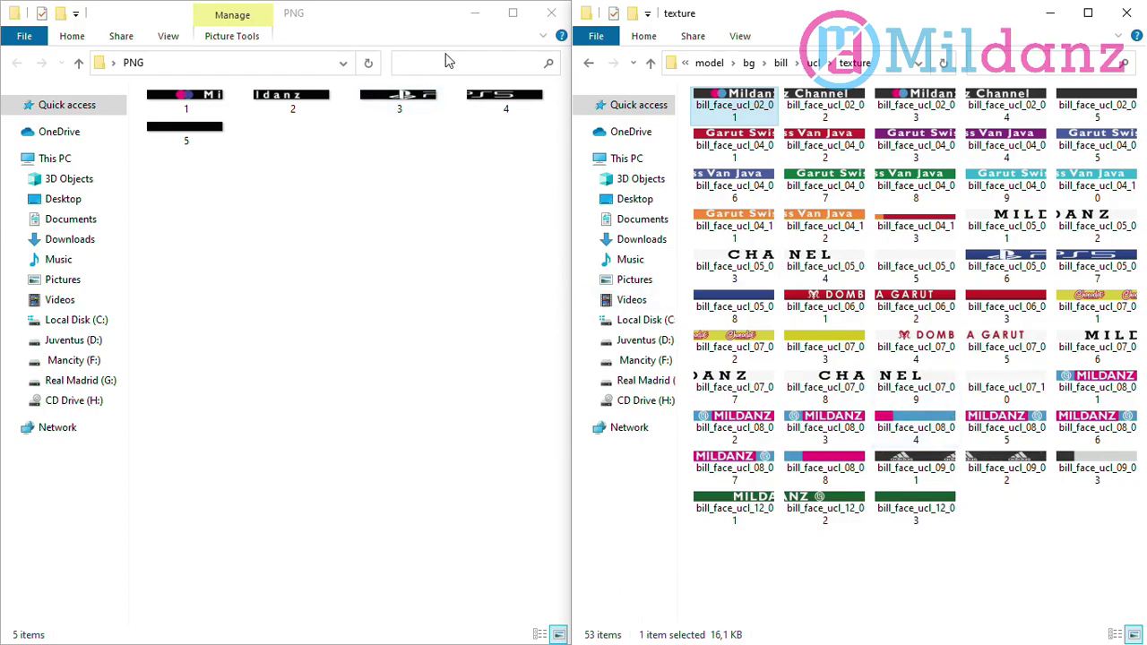
Step: Copy all five PNG images, 1 to 5, into the UCL texture folder and close the PNG folder window
{"action": "key", "text": "ctrl+a"}
{"action": "left_click", "coordinate": [297, 210]}
{"action": "key", "text": "ctrl+a"}
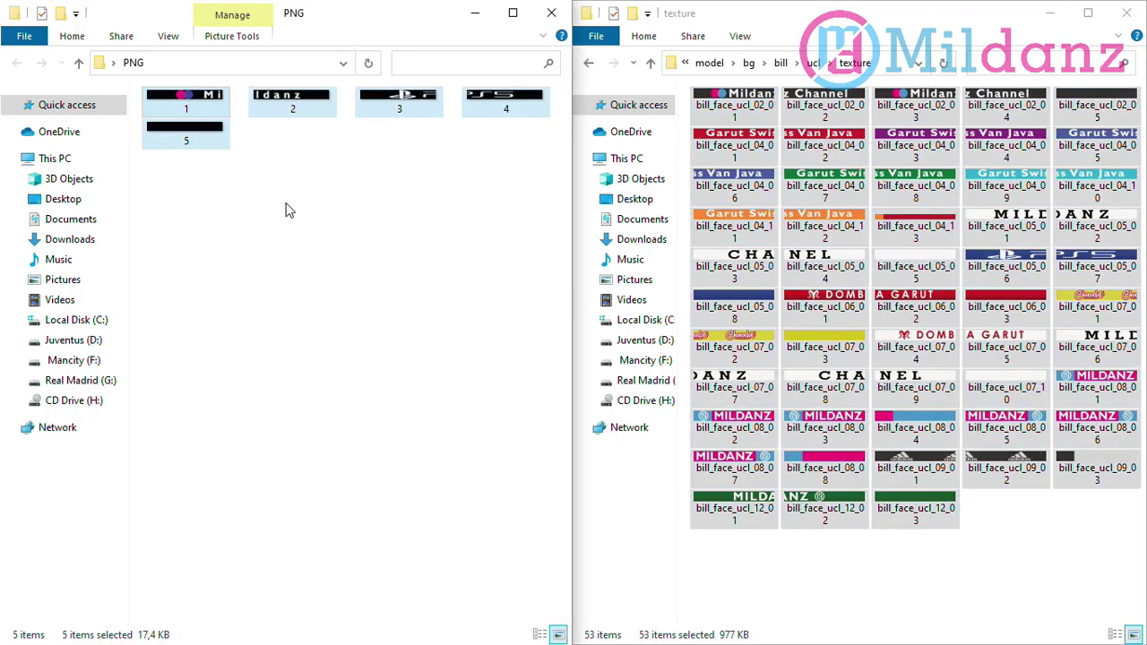
{"action": "left_click", "coordinate": [845, 580]}
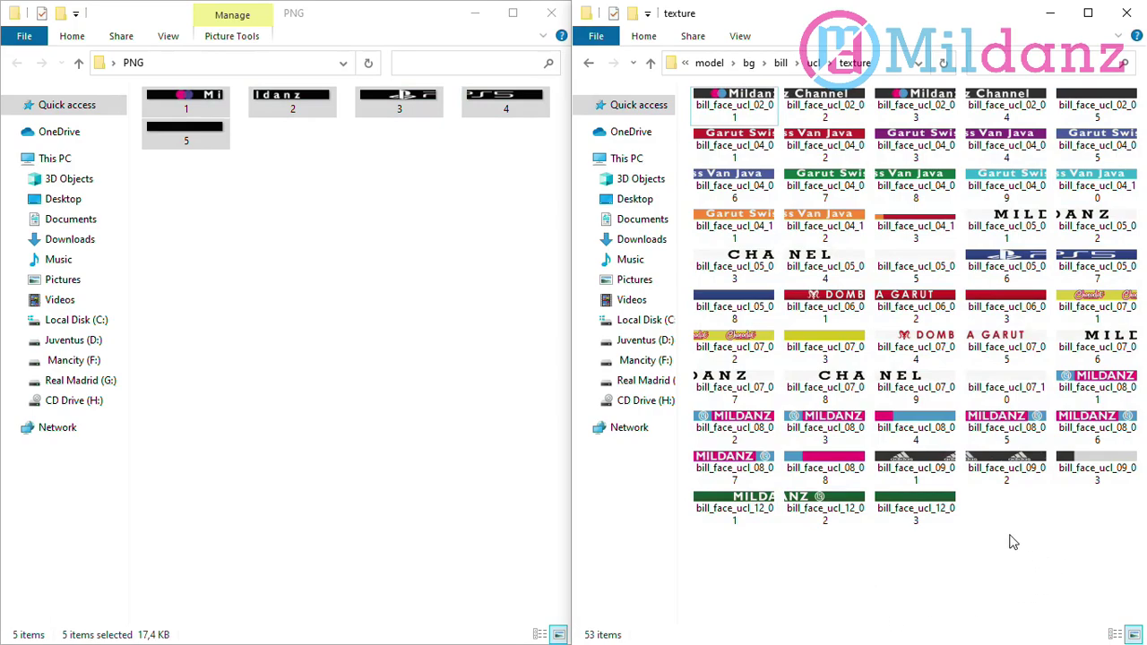
{"action": "key", "text": "ctrl+v"}
{"action": "left_click", "coordinate": [857, 227]}
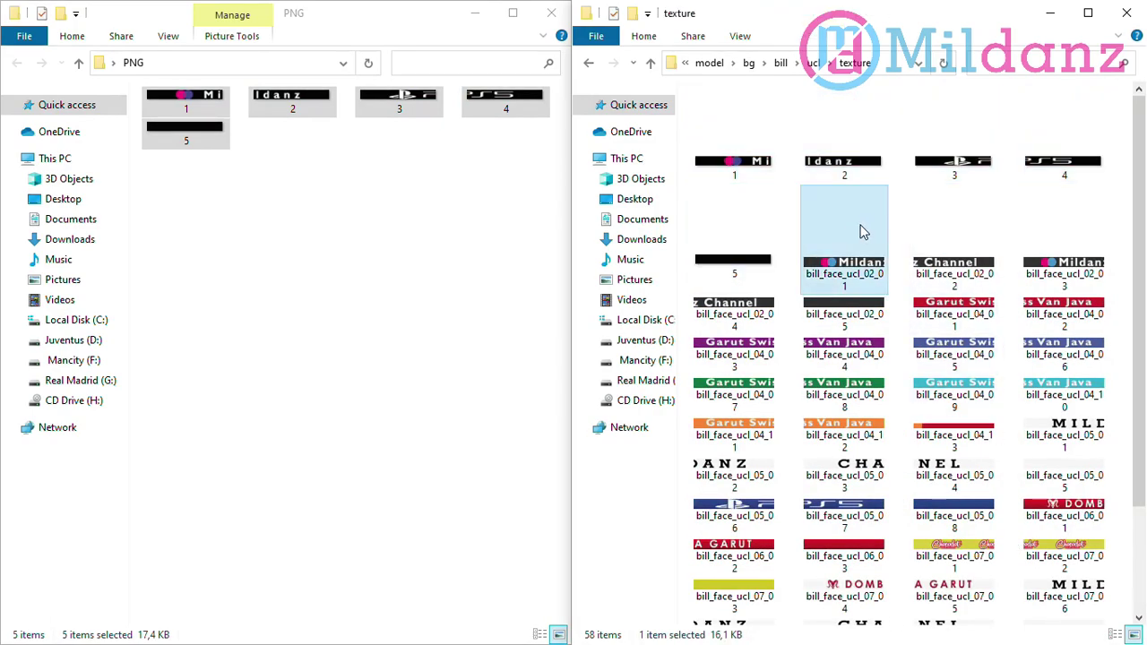
{"action": "key", "text": "Up"}
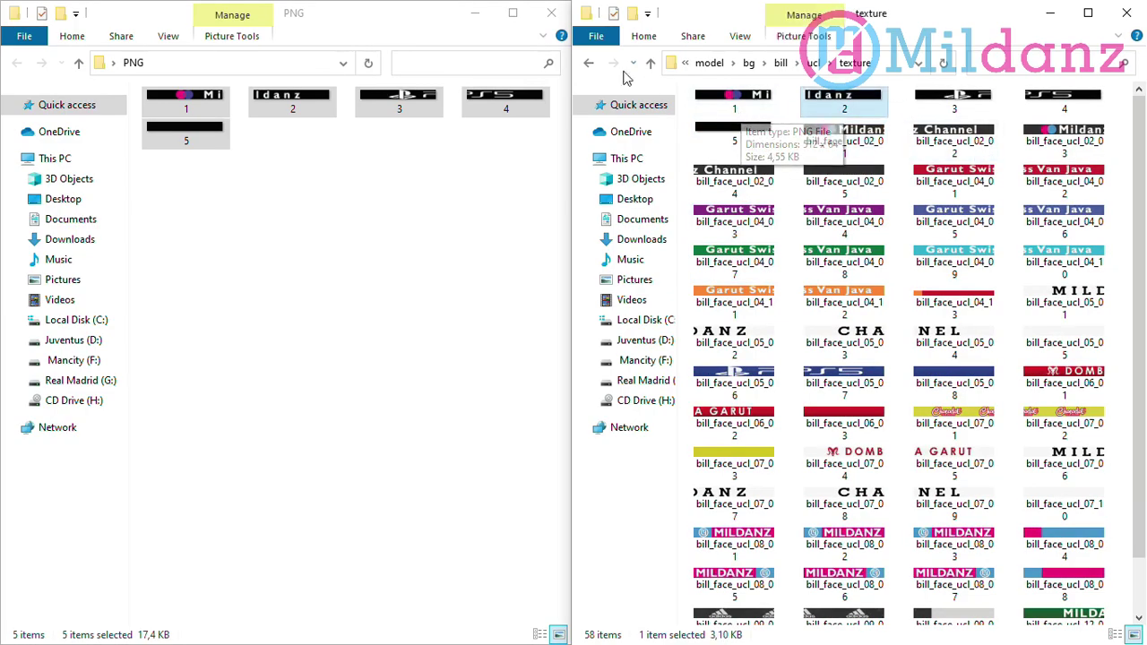
{"action": "left_click", "coordinate": [541, 24]}
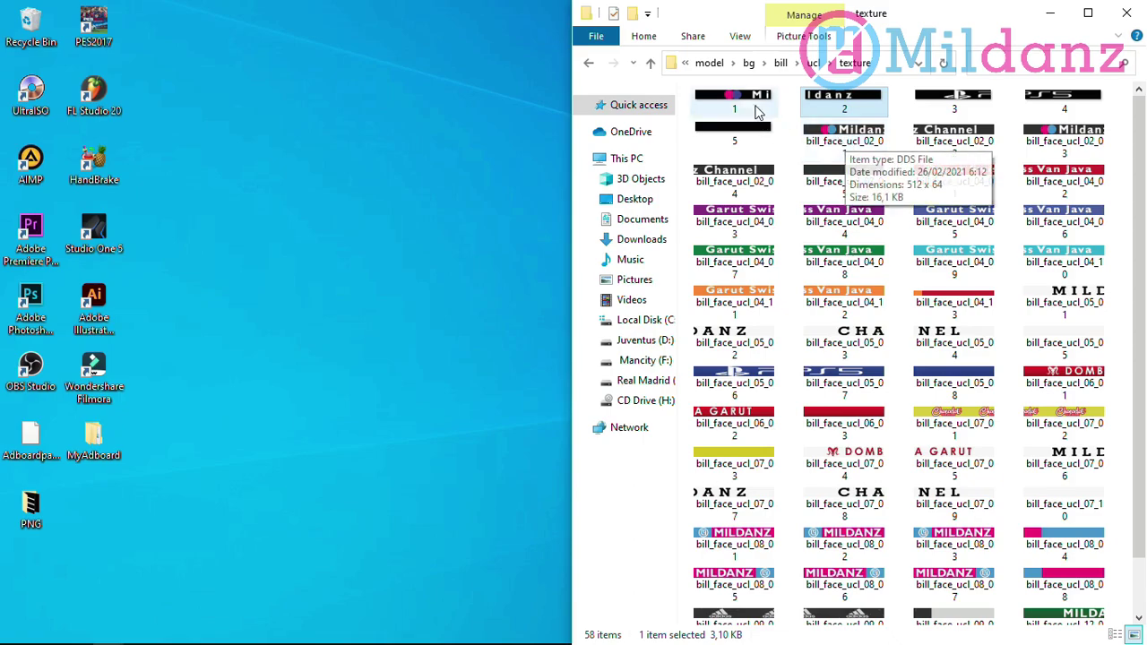
Step: Switch to the EDITOR PES 17 folder and launch PES File Explorer.exe from the 4. File_Explorer_2014 archive
{"action": "key", "text": "alt+Tab"}
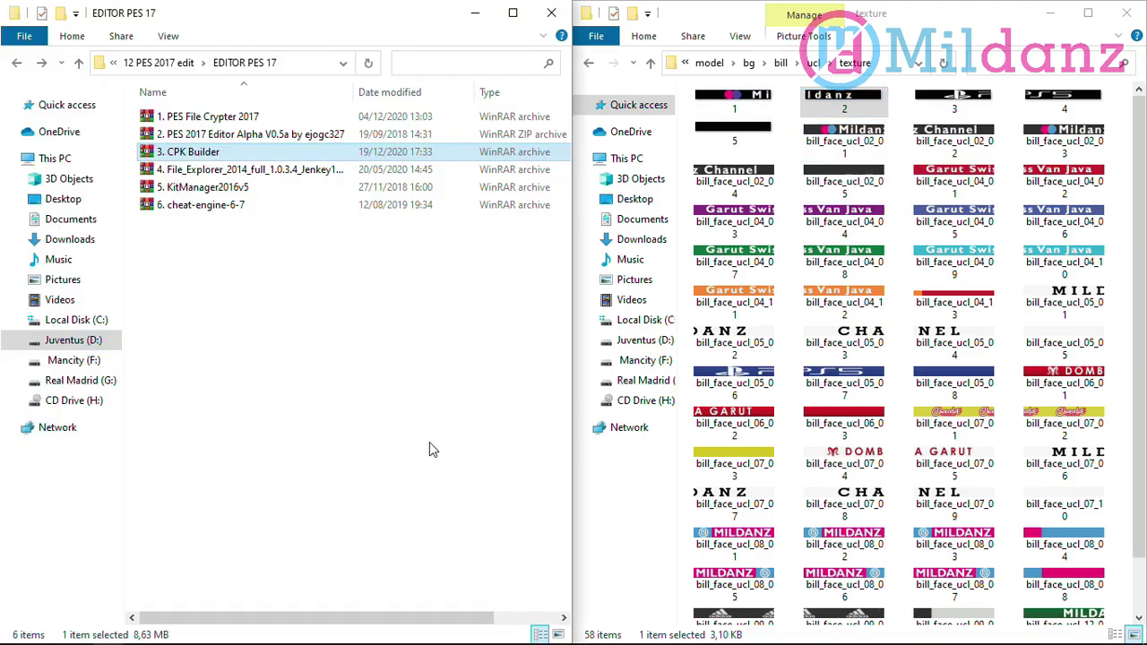
{"action": "double_click", "coordinate": [238, 172]}
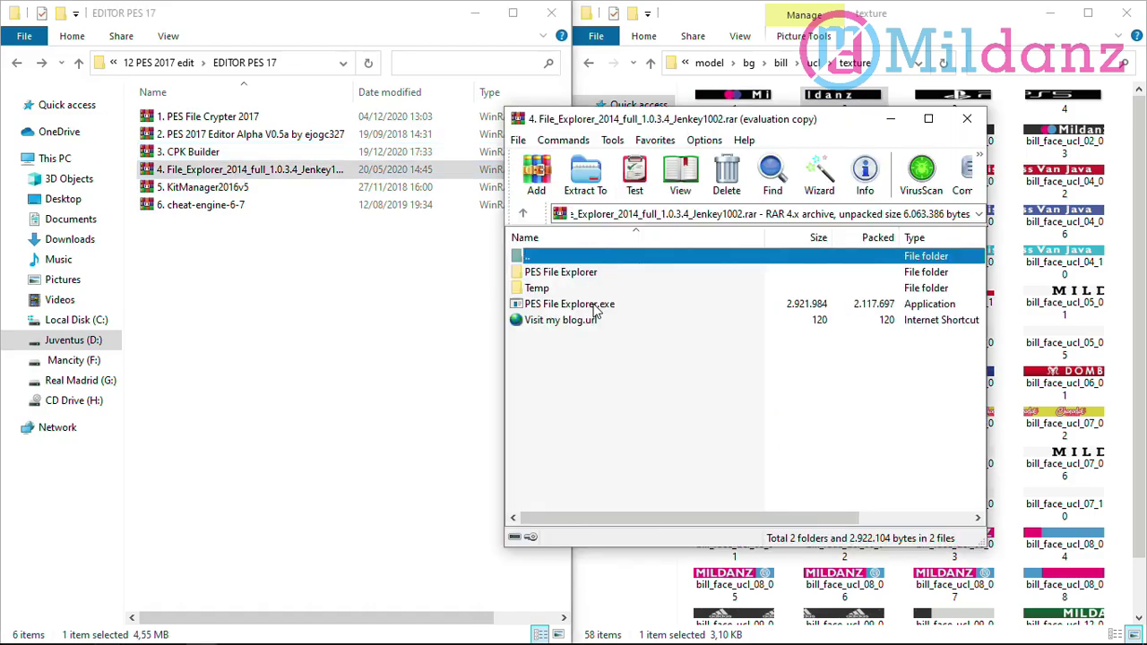
{"action": "left_click", "coordinate": [834, 341]}
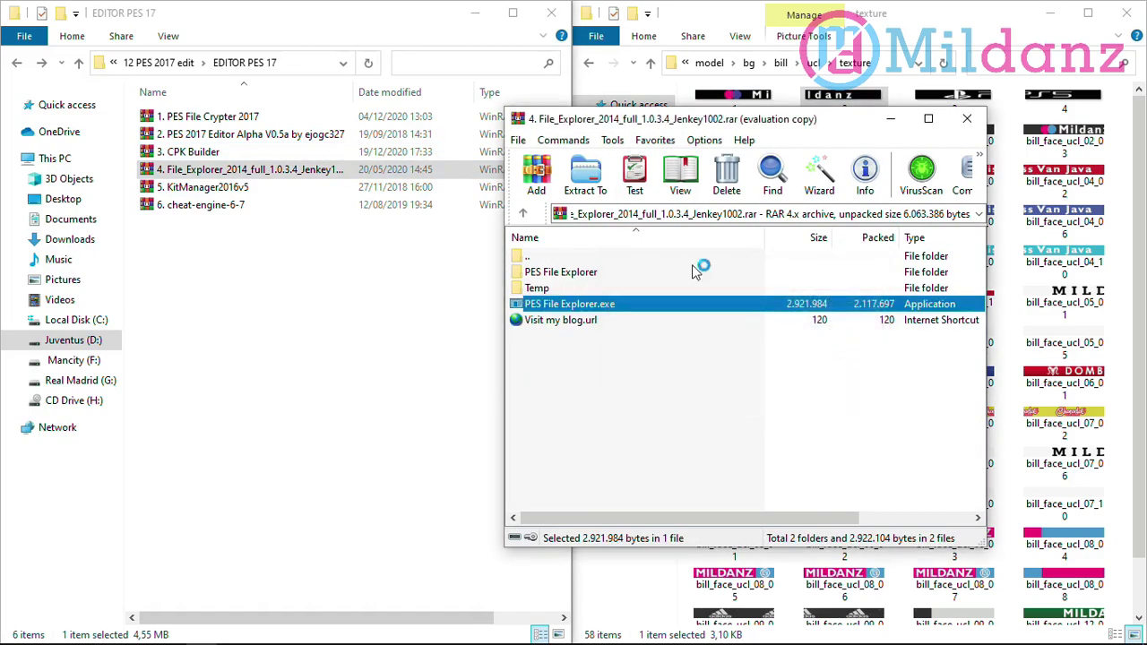
{"action": "double_click", "coordinate": [821, 304]}
Step: Start opening a file in PES File Explorer and browse from the desktop's MyAdboard folder down to bill/ucl/texture
{"action": "left_click", "coordinate": [230, 71]}
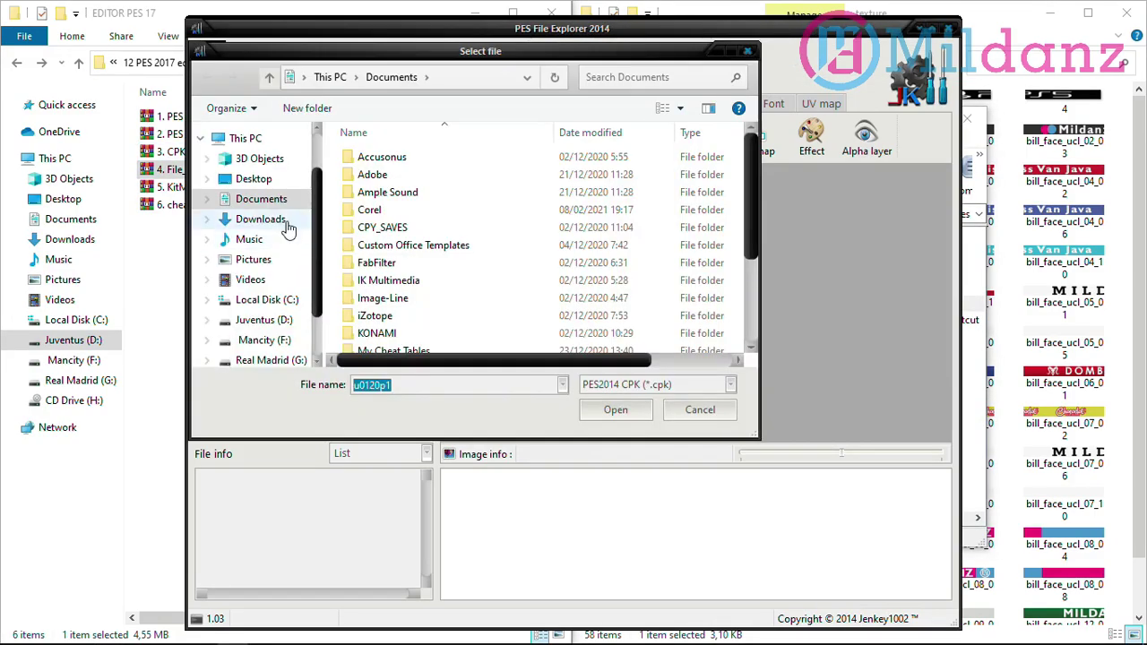
{"action": "left_click", "coordinate": [254, 179]}
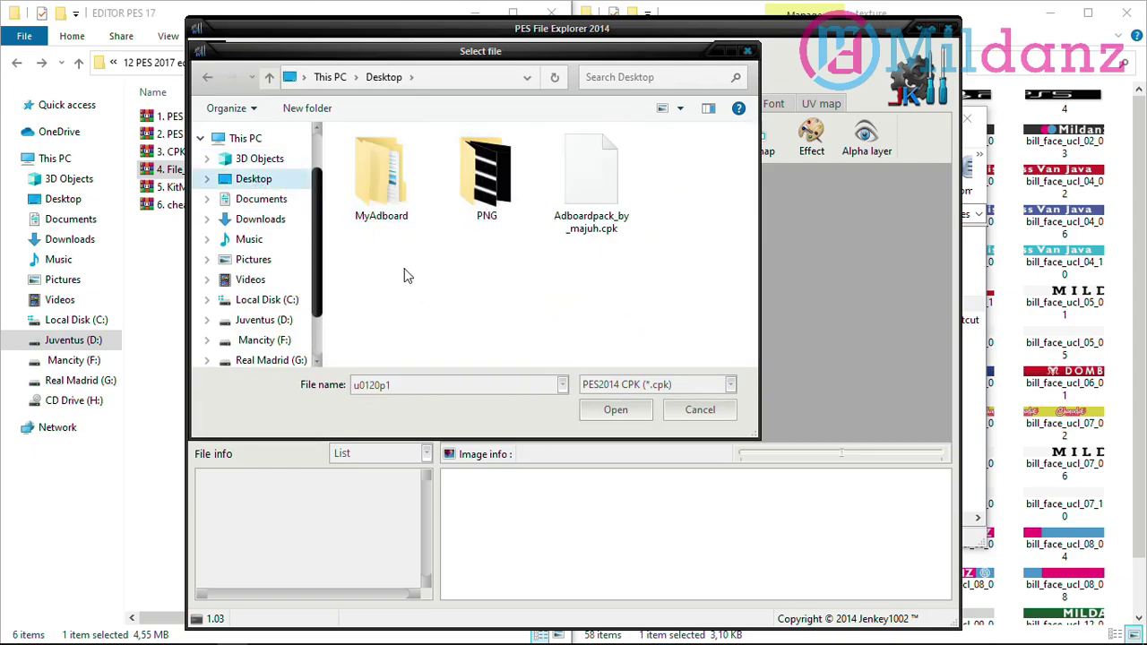
{"action": "double_click", "coordinate": [385, 201]}
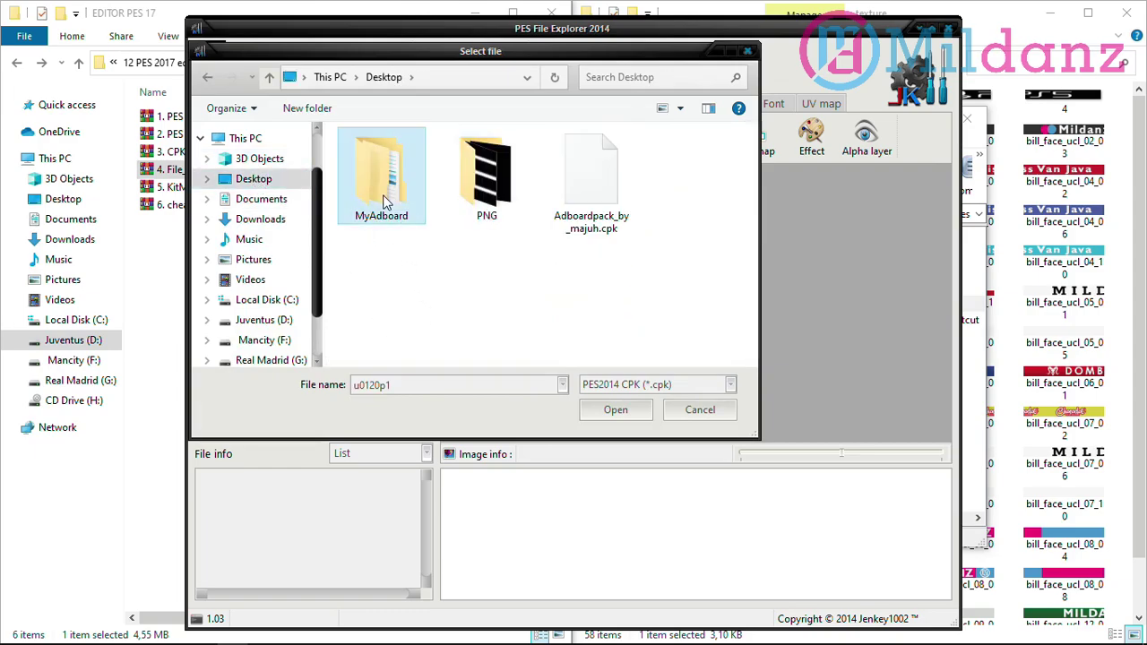
{"action": "double_click", "coordinate": [383, 161]}
{"action": "double_click", "coordinate": [382, 166]}
{"action": "double_click", "coordinate": [382, 166]}
{"action": "left_click", "coordinate": [382, 166]}
{"action": "double_click", "coordinate": [381, 166]}
{"action": "double_click", "coordinate": [382, 161]}
{"action": "left_click", "coordinate": [397, 228]}
{"action": "scroll", "coordinate": [397, 231], "scroll_direction": "down", "scroll_amount": 2}
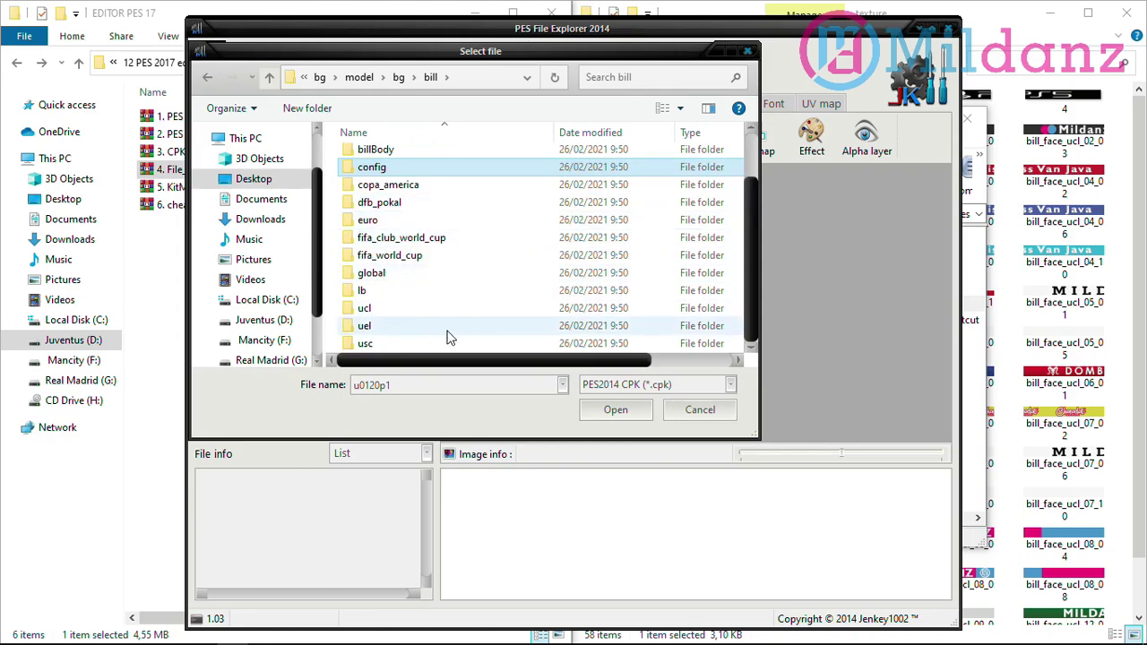
{"action": "double_click", "coordinate": [376, 308]}
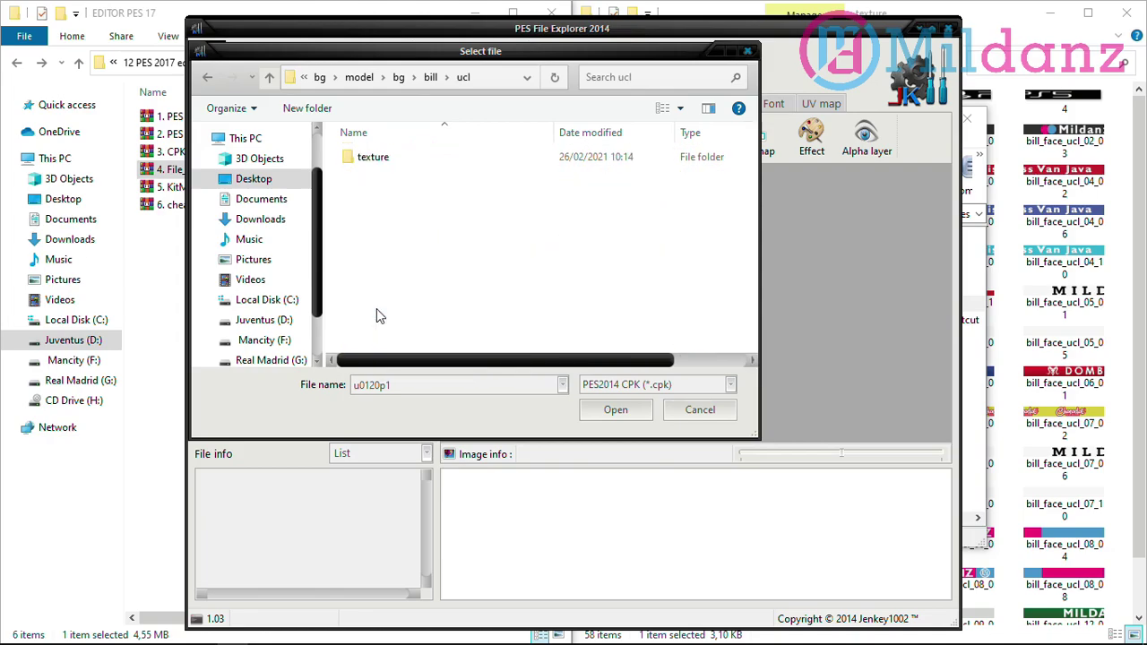
{"action": "double_click", "coordinate": [400, 159]}
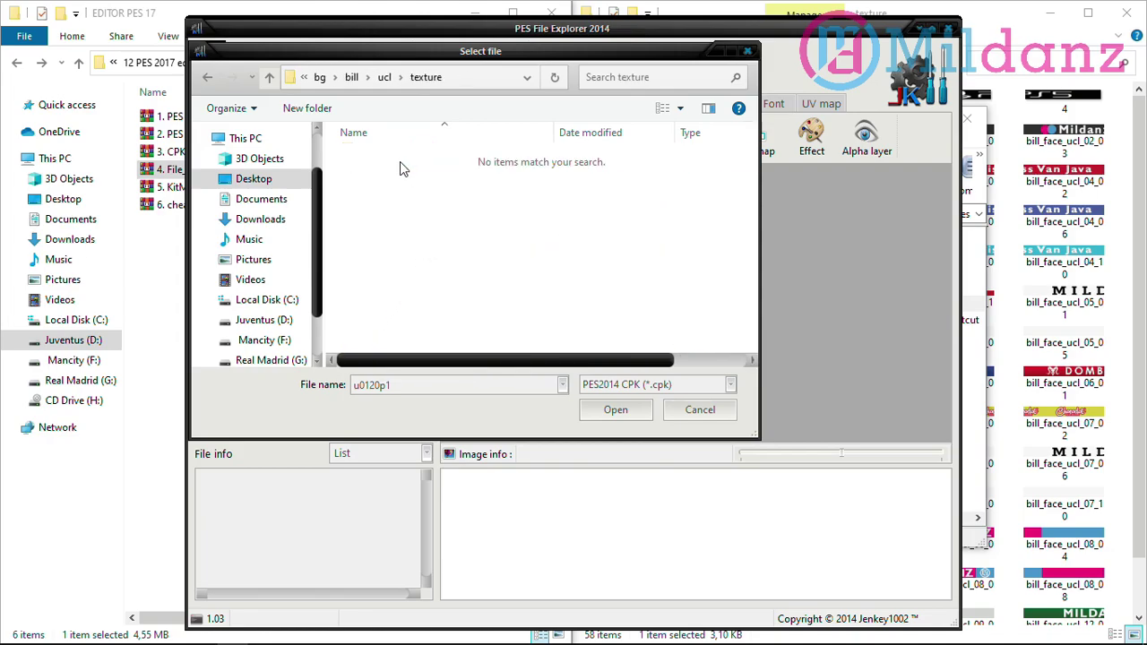
Step: List the DirectDraw Surface (*.dds) files as thumbnails and open the bill_face_ucl_02_01 texture
{"action": "left_click", "coordinate": [708, 383]}
{"action": "left_click", "coordinate": [676, 304]}
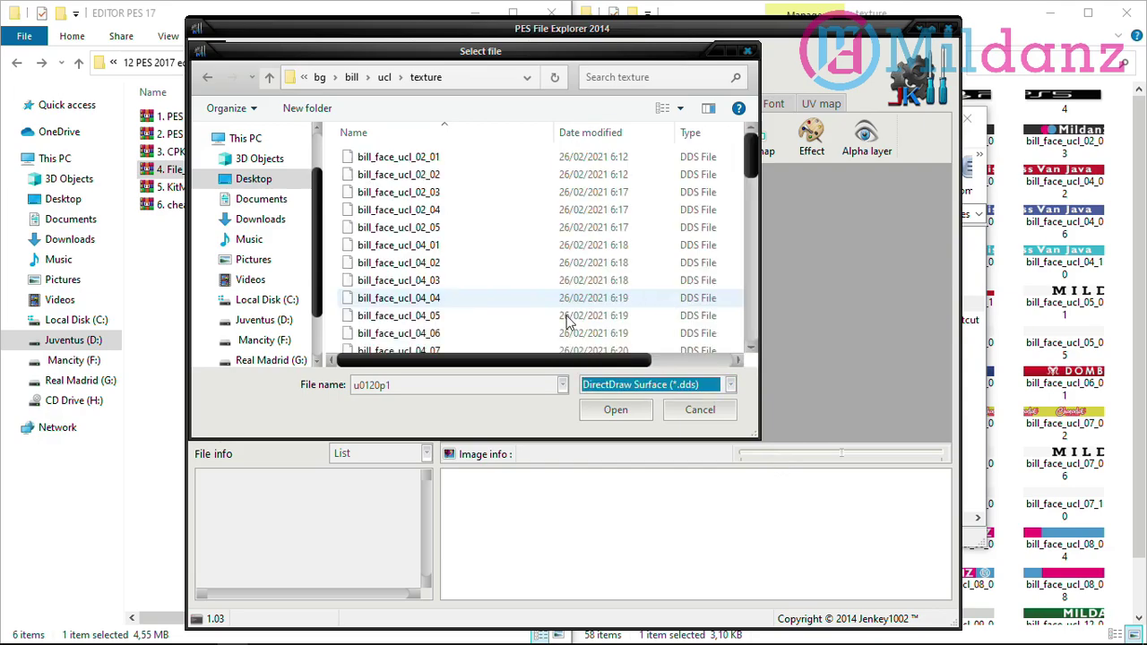
{"action": "left_click", "coordinate": [681, 112]}
{"action": "left_click", "coordinate": [722, 53]}
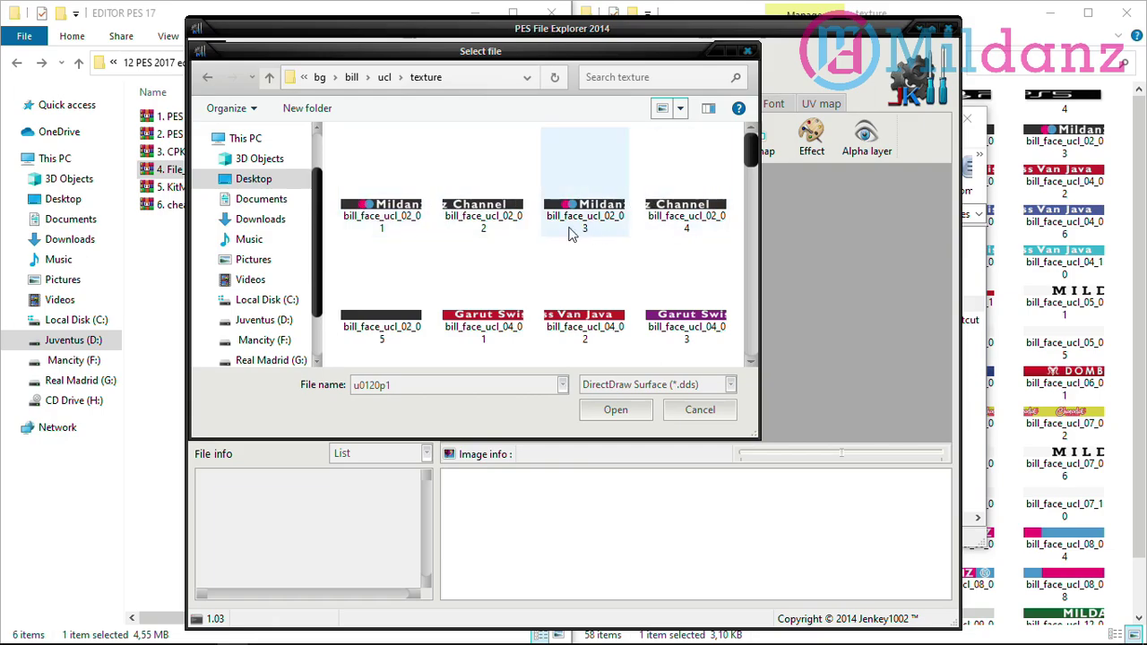
{"action": "left_click", "coordinate": [381, 215]}
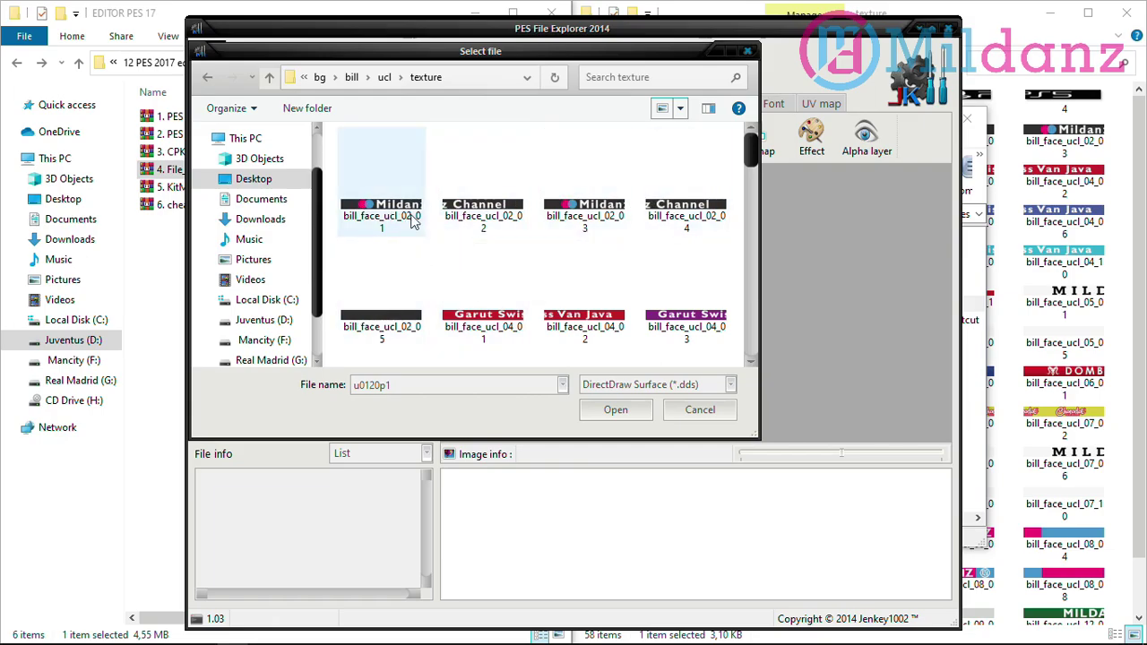
{"action": "left_click", "coordinate": [618, 409]}
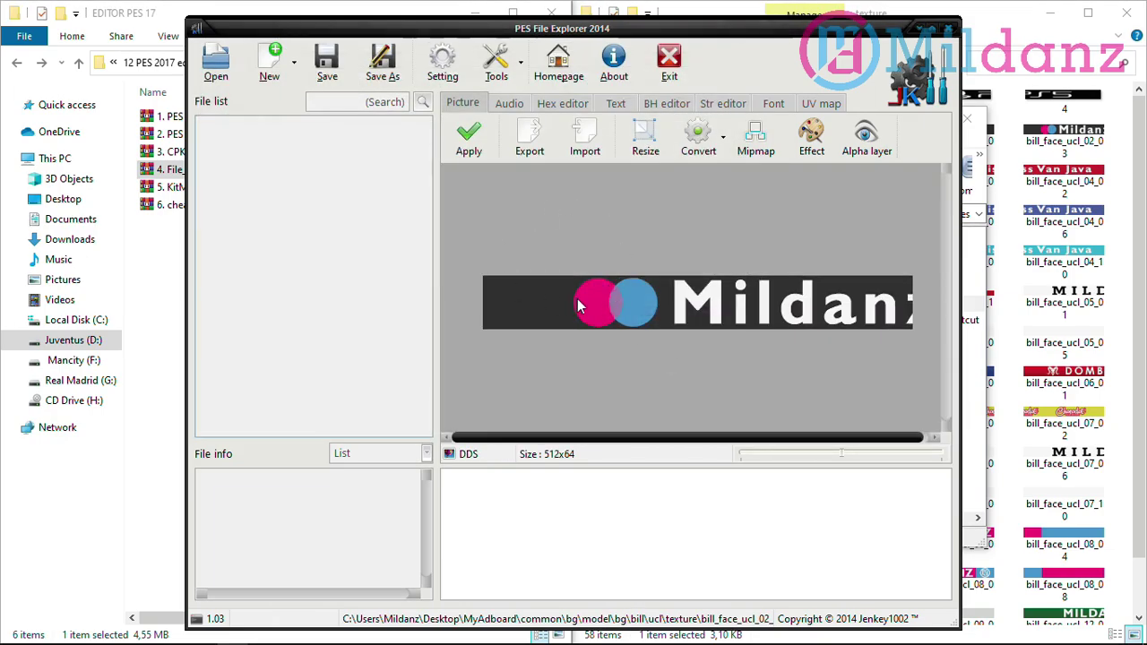
Step: Replace the bill_face_ucl_02_01 image with PNG 1, apply the import and save the texture
{"action": "left_click", "coordinate": [587, 151]}
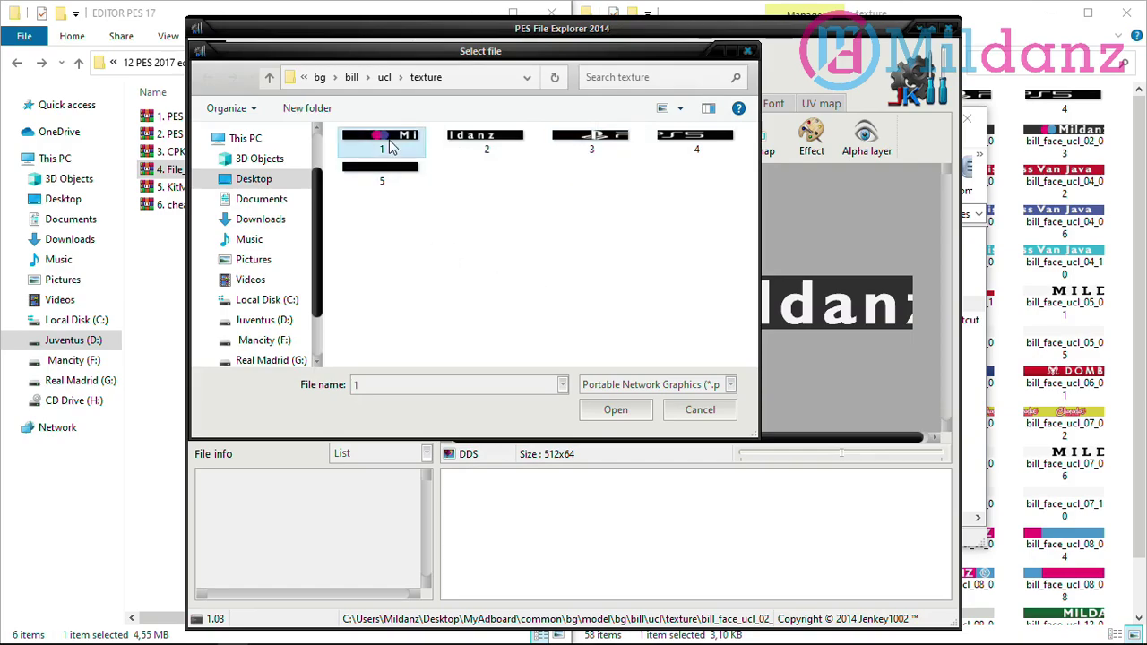
{"action": "double_click", "coordinate": [390, 147]}
{"action": "left_click", "coordinate": [466, 143]}
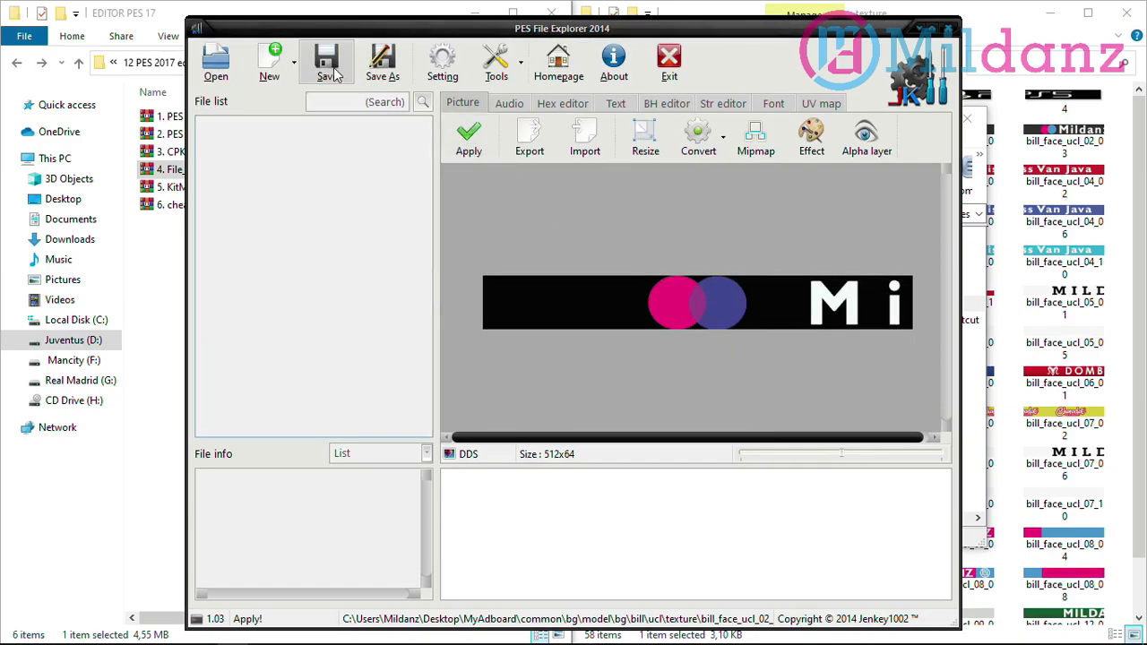
{"action": "left_click", "coordinate": [330, 74]}
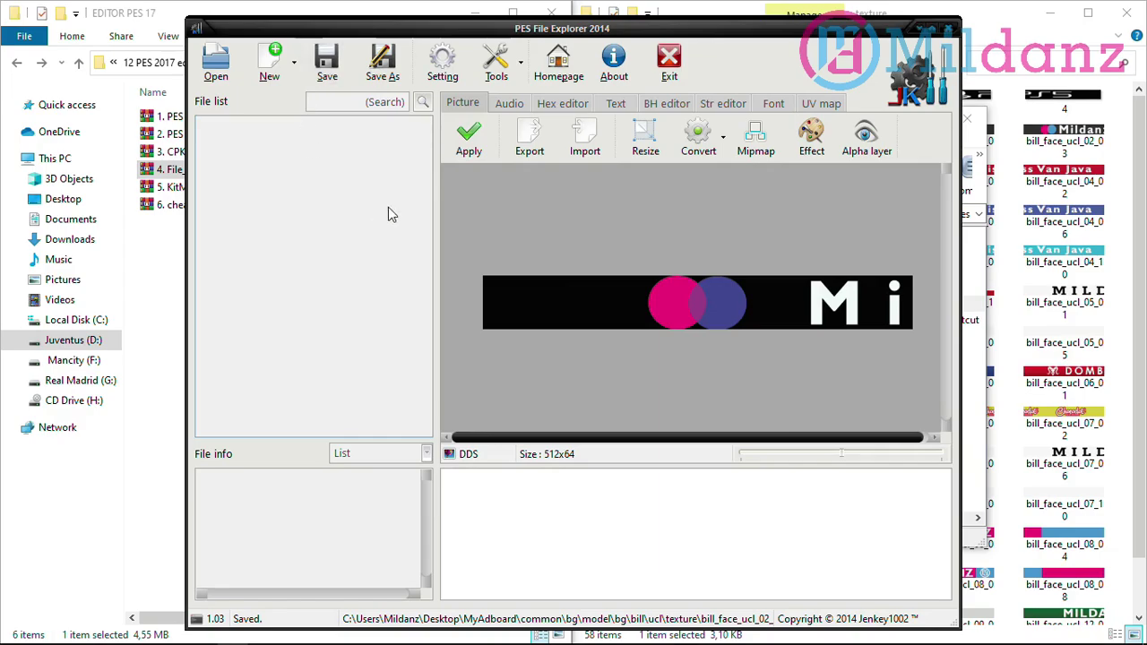
Step: Open the bill_face_ucl_02_02 DDS texture, replace its image with PNG 2 and save it
{"action": "left_click", "coordinate": [215, 61]}
{"action": "left_click", "coordinate": [654, 384]}
{"action": "left_click", "coordinate": [686, 313]}
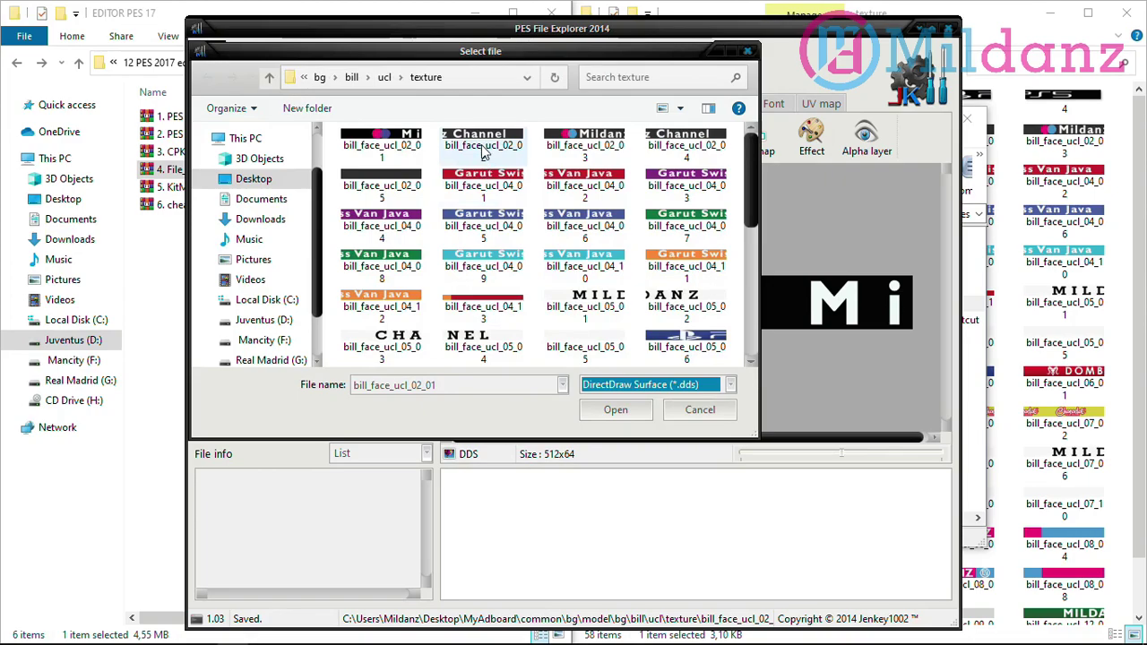
{"action": "left_click", "coordinate": [483, 151]}
{"action": "left_click", "coordinate": [631, 414]}
{"action": "left_click", "coordinate": [599, 152]}
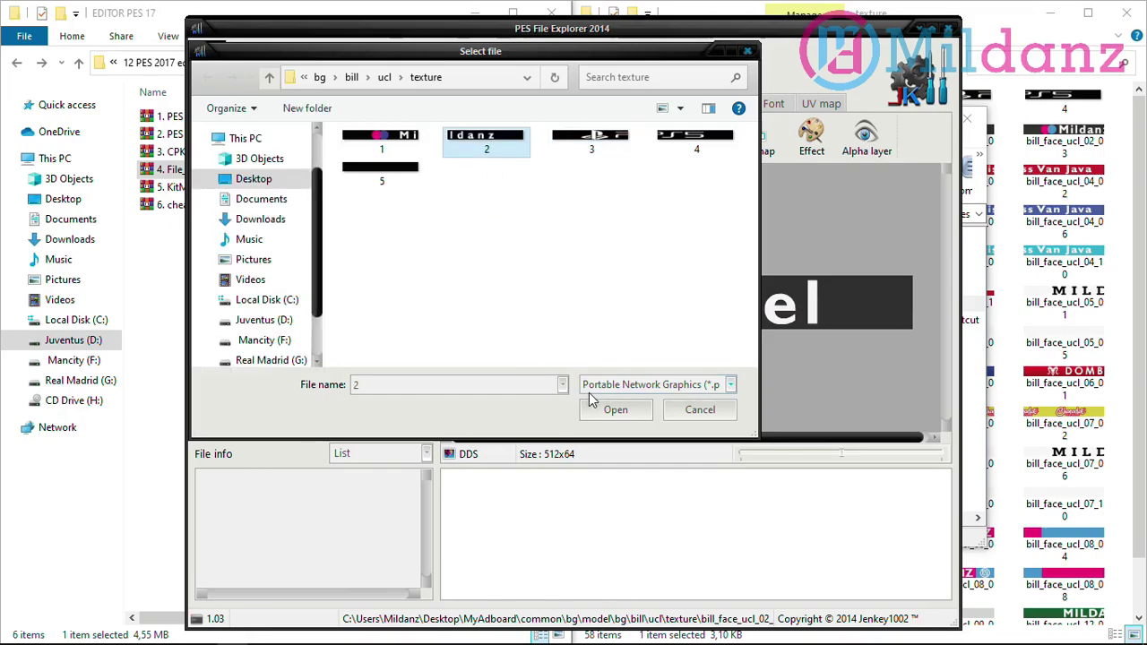
{"action": "left_click", "coordinate": [609, 411]}
{"action": "left_click", "coordinate": [332, 72]}
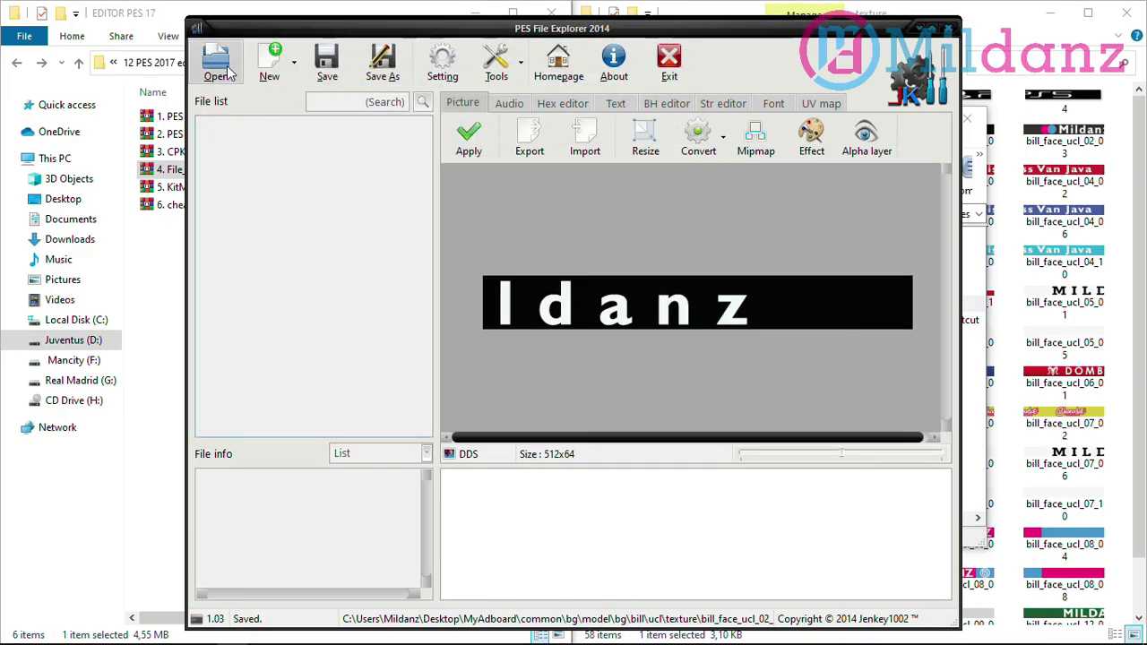
Step: Open the bill_face_ucl_02_03 DDS texture, replace its image with PNG 3, apply the import and save it
{"action": "left_click", "coordinate": [216, 67]}
{"action": "double_click", "coordinate": [457, 162]}
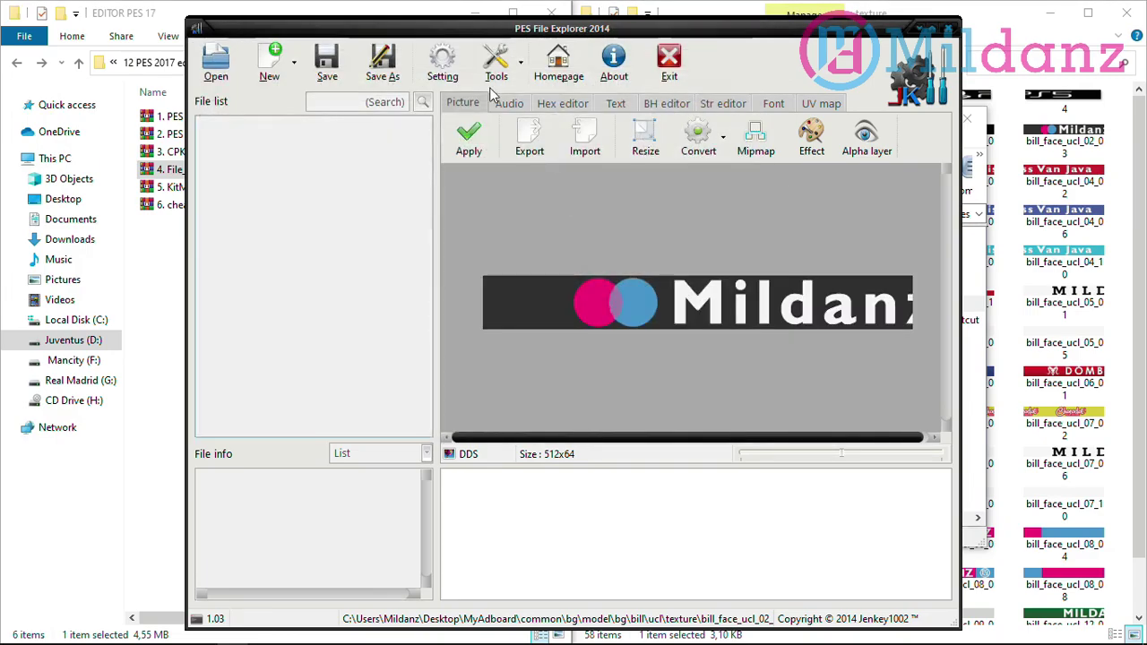
{"action": "left_click", "coordinate": [583, 139]}
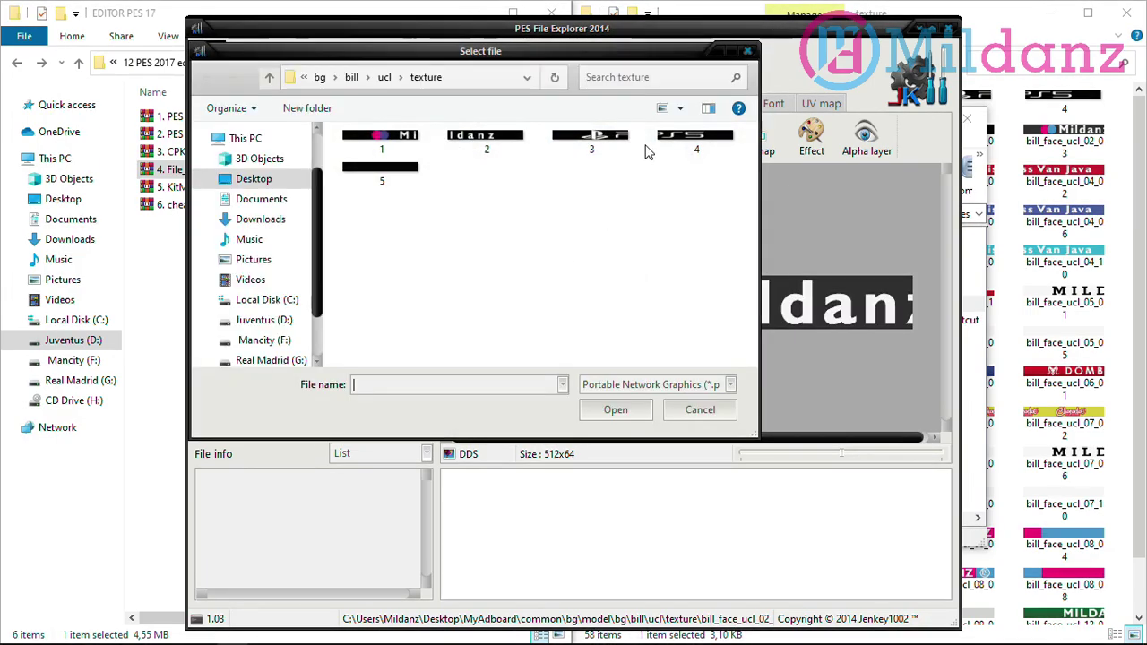
{"action": "left_click", "coordinate": [616, 411]}
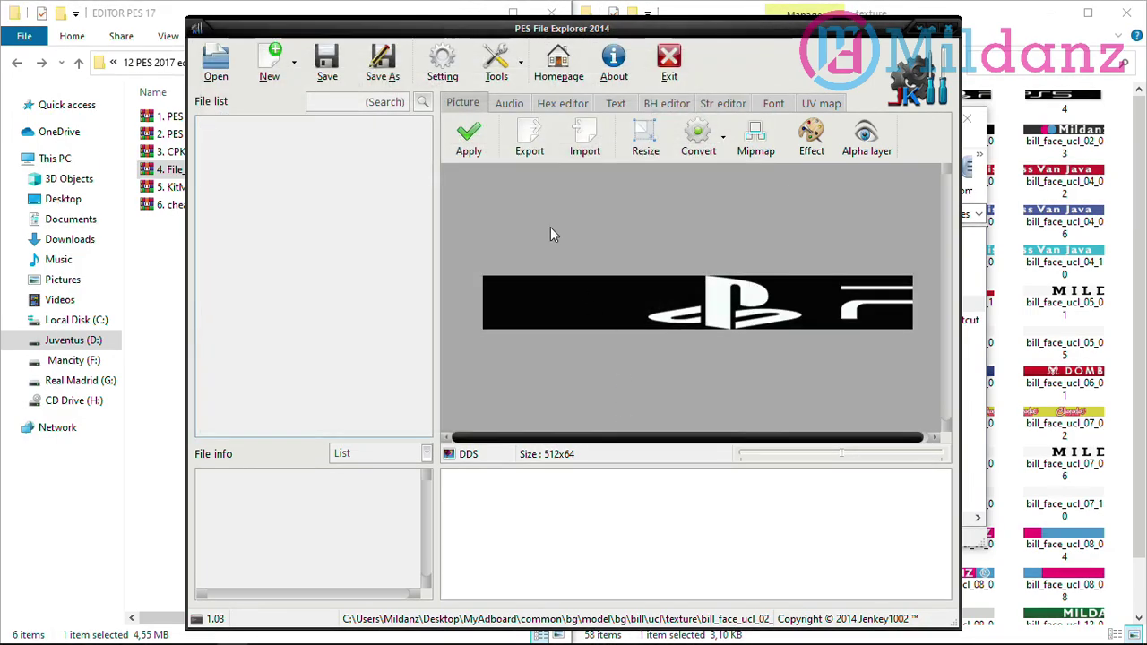
{"action": "left_click", "coordinate": [468, 137]}
{"action": "left_click", "coordinate": [327, 63]}
Step: Replace the images of bill_face_ucl_02_04 and bill_face_ucl_02_05 with PNG 4 and PNG 5, saving each texture
{"action": "left_click", "coordinate": [216, 63]}
{"action": "left_click", "coordinate": [659, 386]}
{"action": "left_click", "coordinate": [691, 307]}
{"action": "left_click", "coordinate": [215, 63]}
{"action": "left_click", "coordinate": [659, 386]}
{"action": "left_click", "coordinate": [691, 307]}
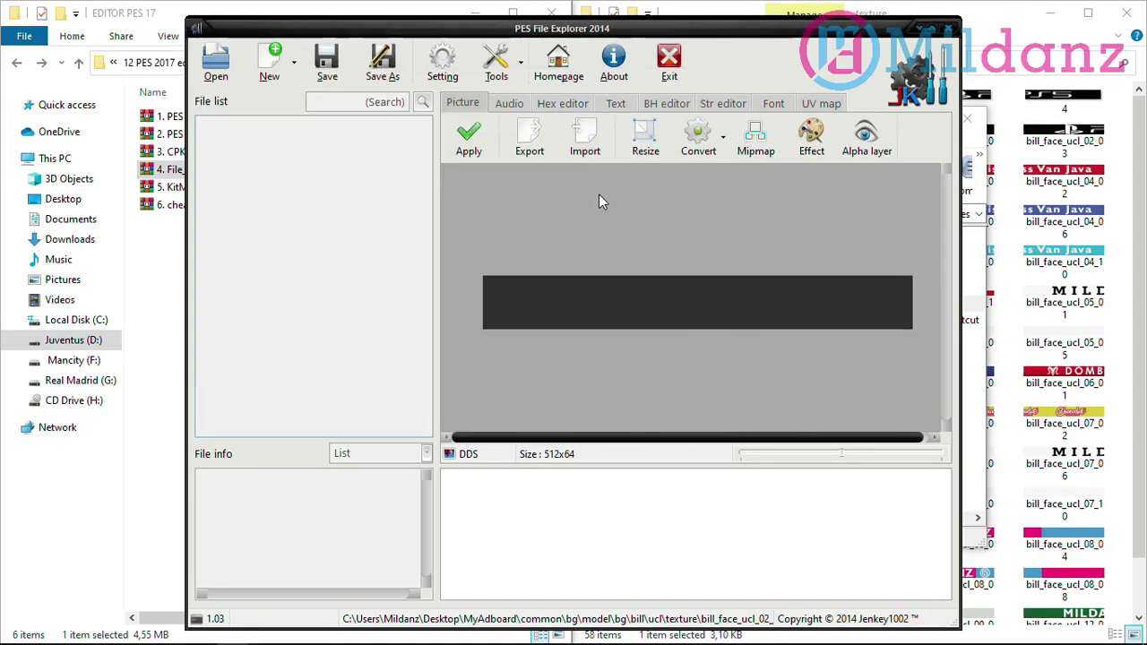
{"action": "left_click", "coordinate": [467, 137]}
{"action": "left_click", "coordinate": [327, 63]}
Step: Close PES File Explorer and its archive window, and maximize the texture folder window
{"action": "left_click", "coordinate": [949, 32]}
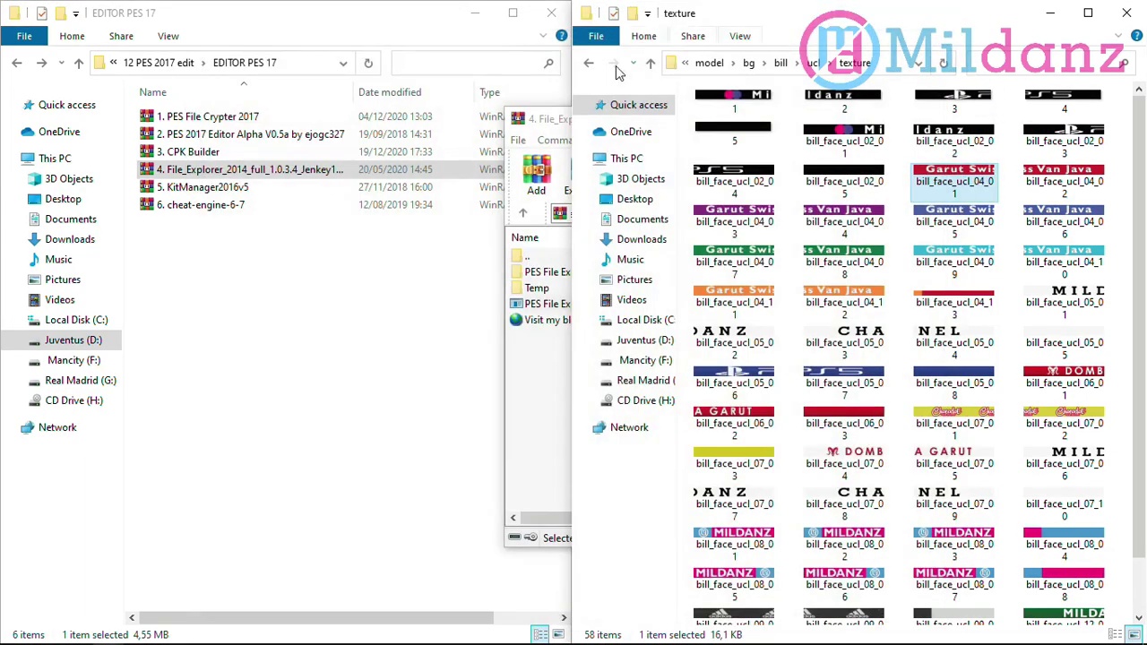
{"action": "left_click", "coordinate": [543, 391]}
{"action": "key", "text": "super+Up"}
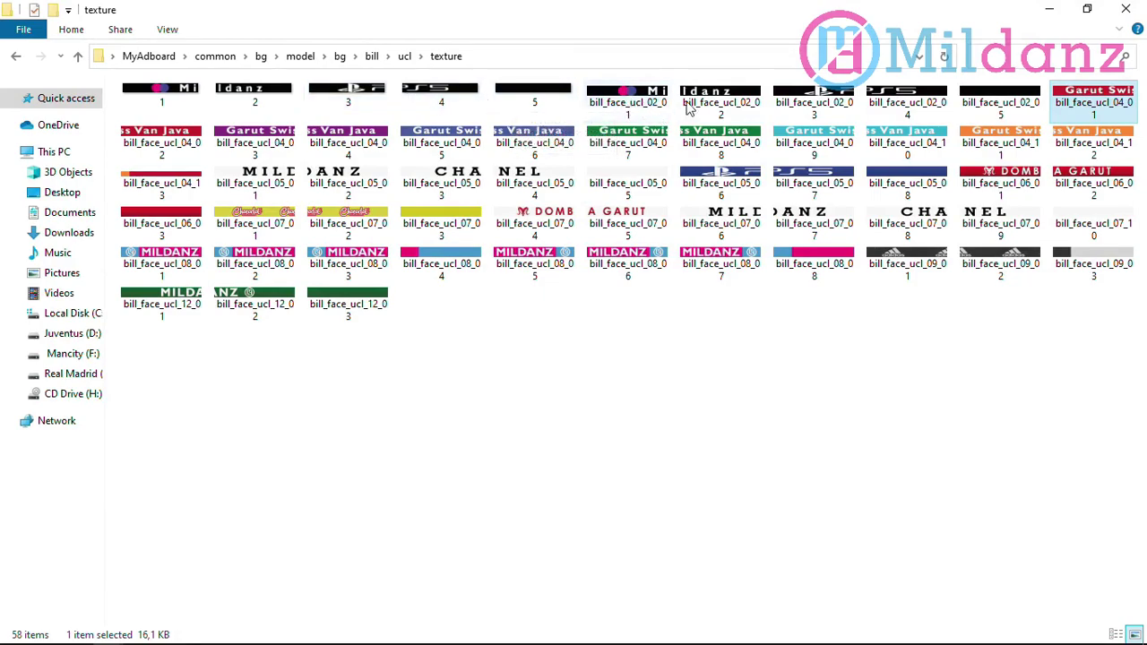
Step: Delete the five PNG images, 1 to 5, from the UCL texture folder and close its window
{"action": "left_click", "coordinate": [179, 96]}
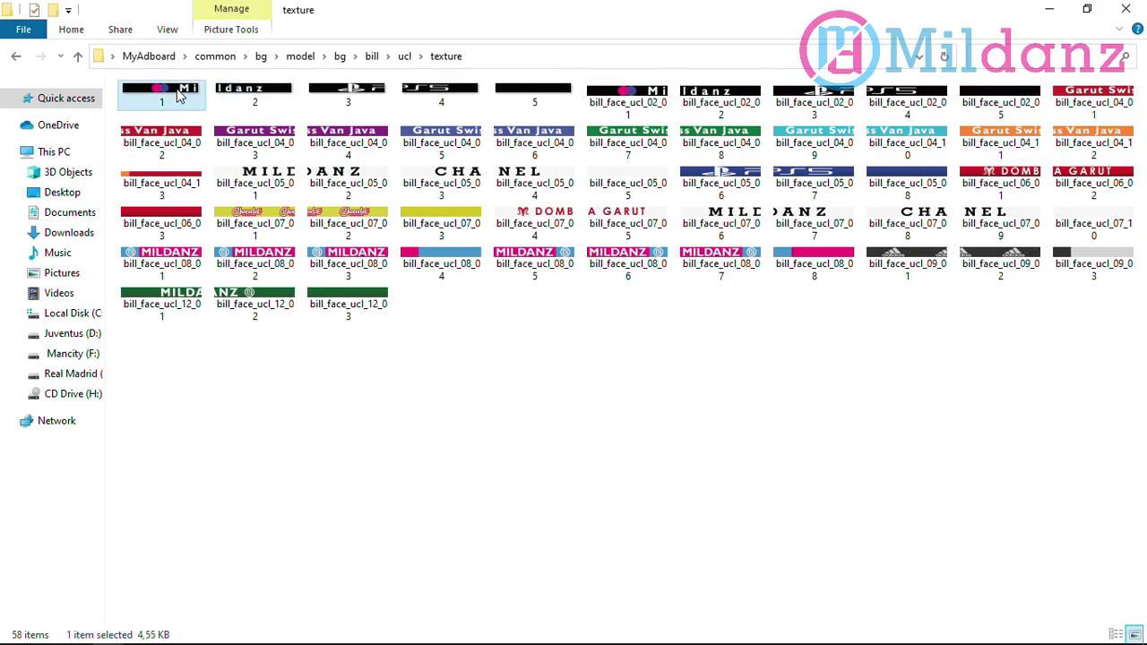
{"action": "left_click", "coordinate": [534, 105], "text": "shift"}
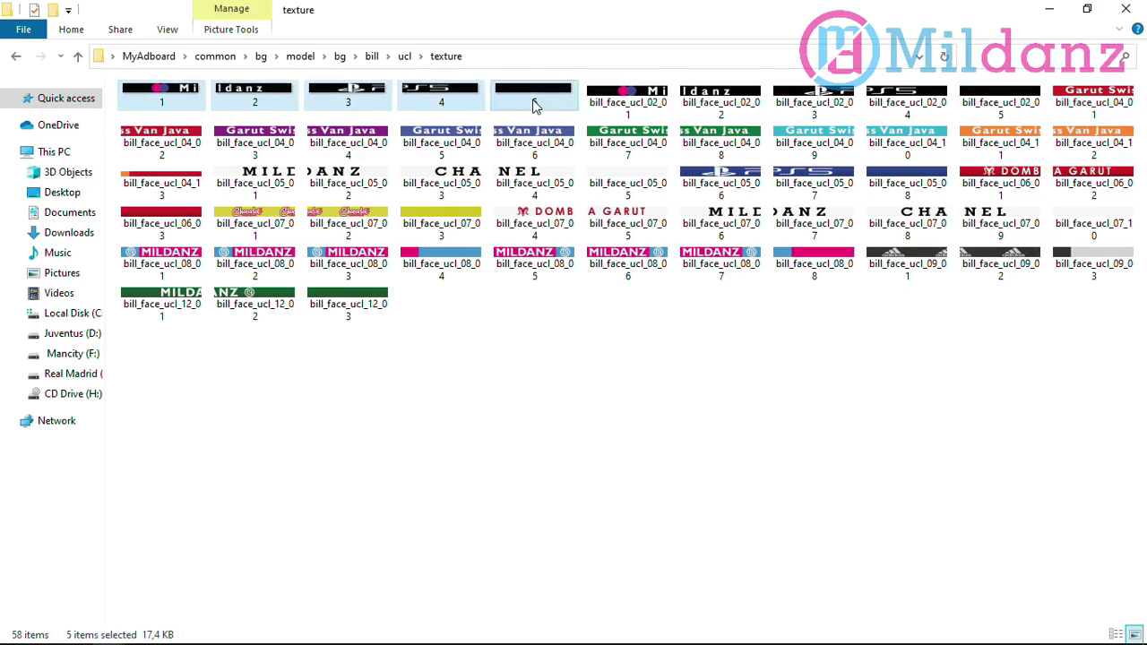
{"action": "key", "text": "Delete"}
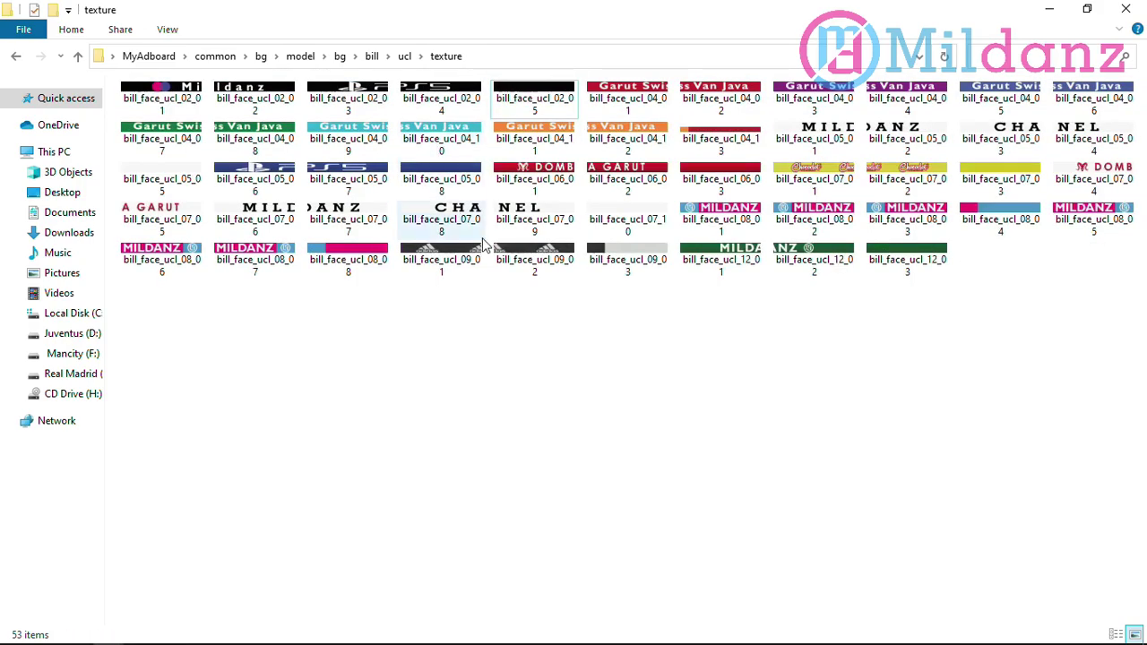
{"action": "left_click", "coordinate": [1127, 10]}
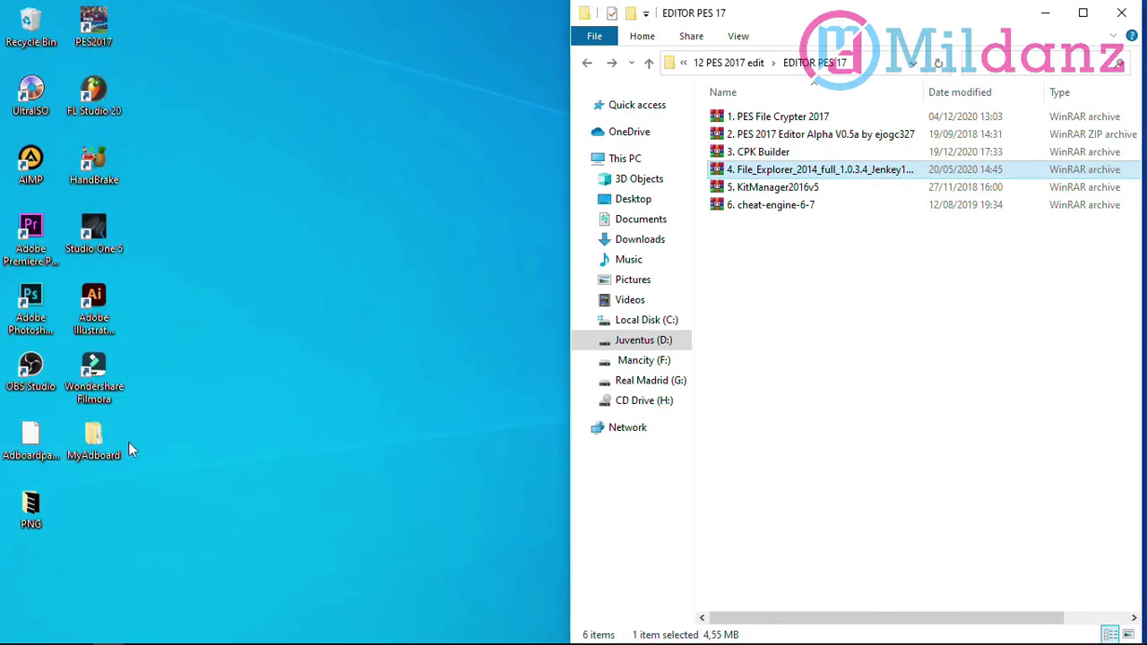
Step: Permanently delete the Adboardpack_by_majuh.cpk file from the desktop
{"action": "left_click", "coordinate": [41, 457]}
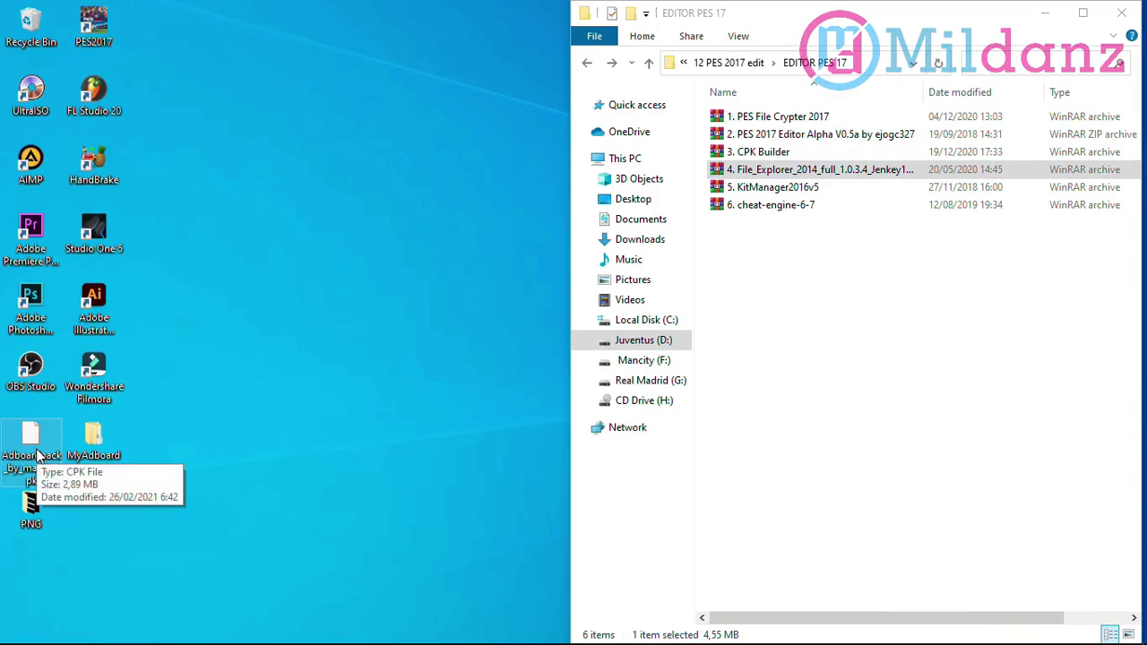
{"action": "key", "text": "shift+Delete"}
{"action": "key", "text": "Return"}
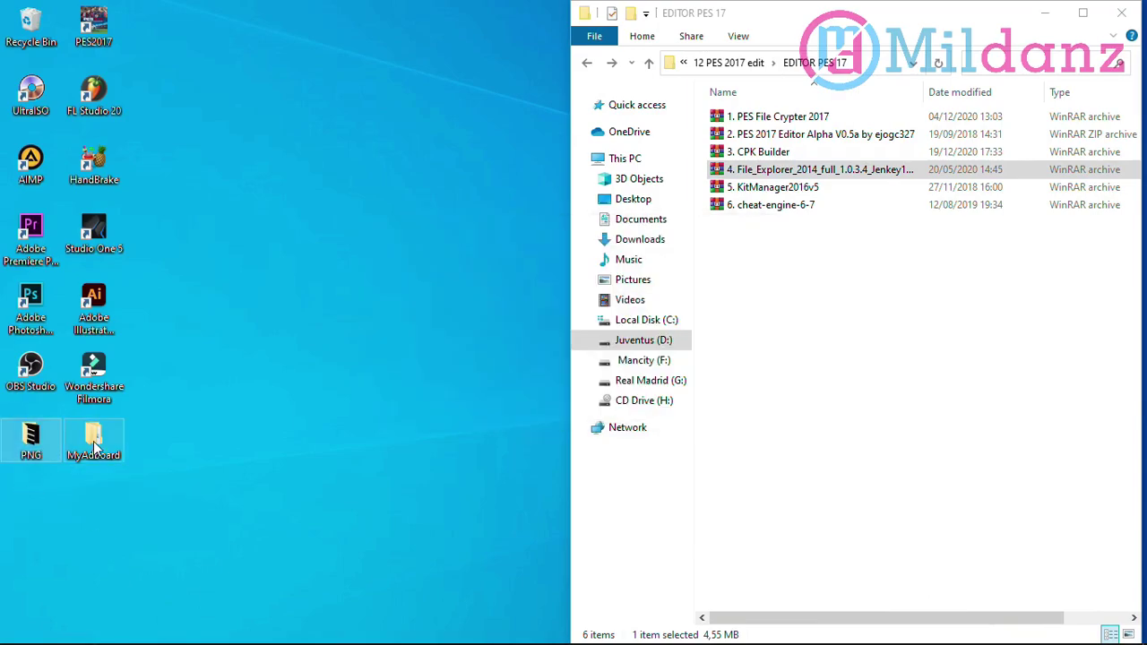
Step: Launch CriPackedFileMaker.exe from the 3. CPK Builder archive in the EDITOR PES 17 folder
{"action": "double_click", "coordinate": [761, 151]}
{"action": "key", "text": "Escape"}
{"action": "scroll", "coordinate": [570, 449], "scroll_direction": "down", "scroll_amount": 1}
{"action": "double_click", "coordinate": [570, 415]}
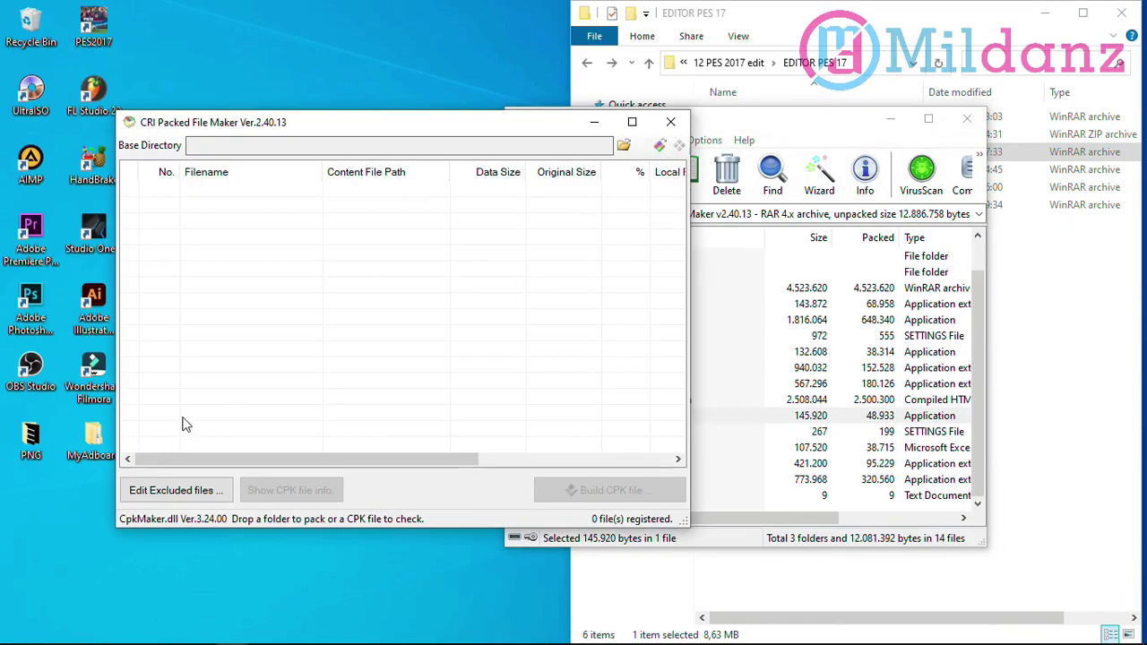
Step: Pack the desktop's MyAdboard folder into a CPK file on the desktop and close the packer and its archive
{"action": "left_click_drag", "start_coordinate": [188, 422], "coordinate": [189, 422]}
{"action": "left_click", "coordinate": [609, 490]}
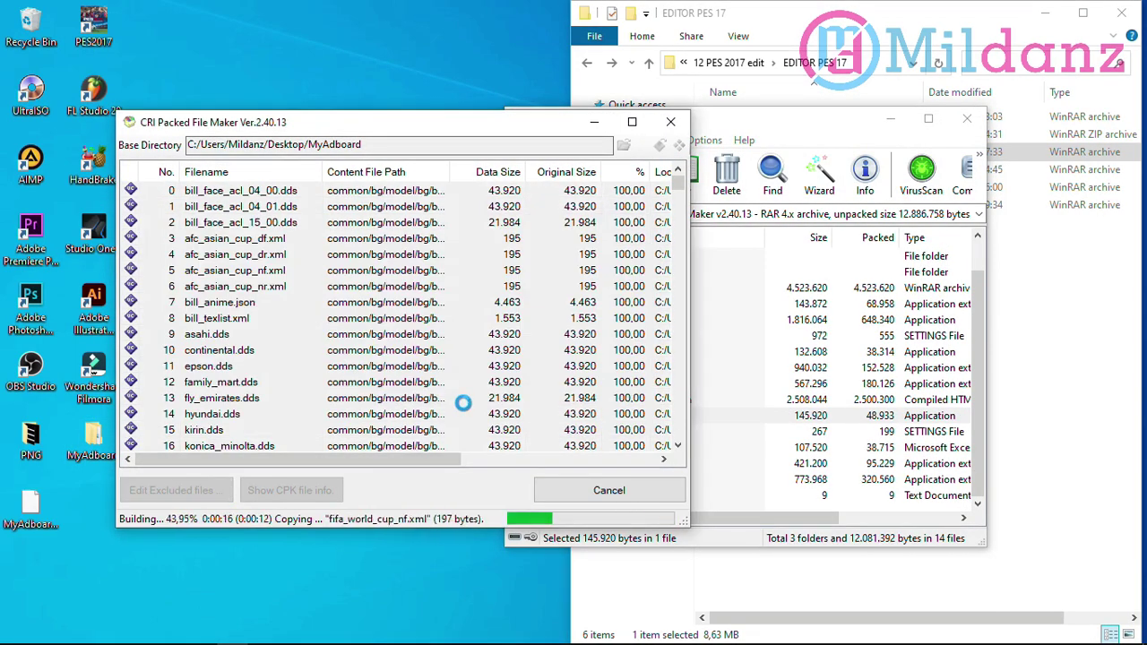
{"action": "left_click", "coordinate": [670, 121]}
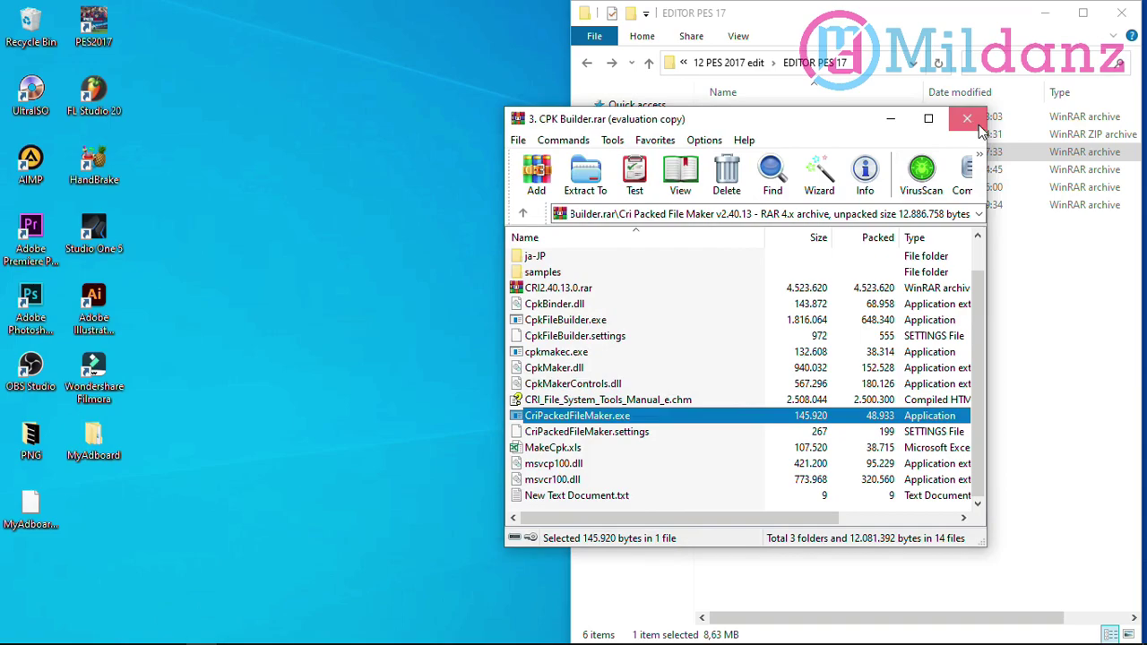
{"action": "left_click", "coordinate": [967, 119]}
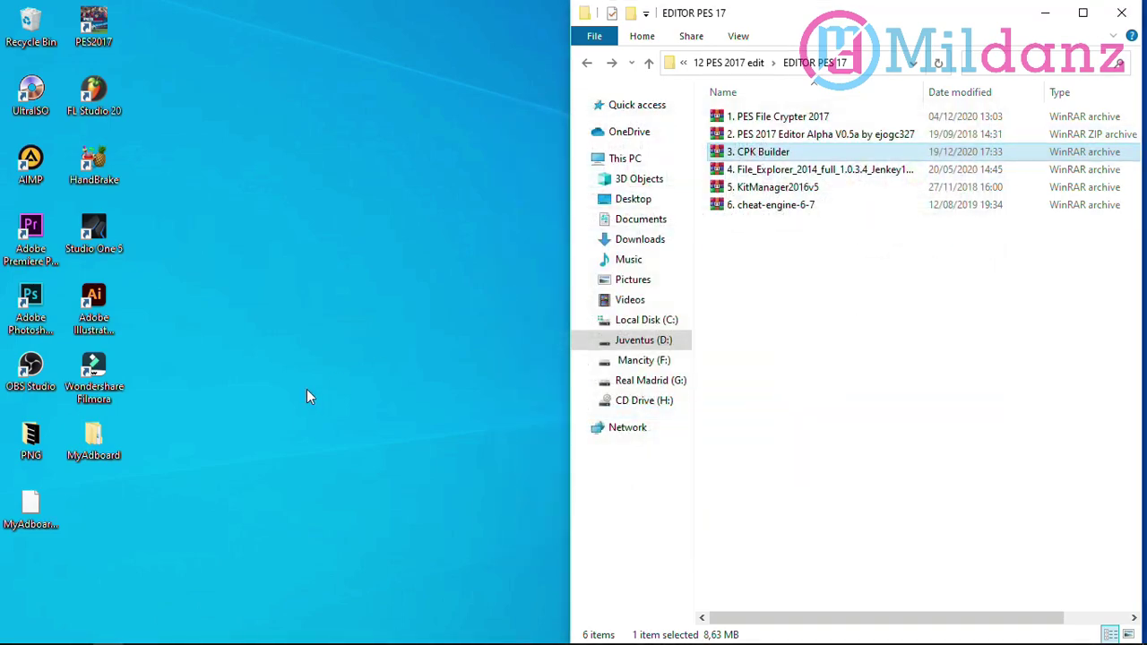
Step: Copy the new MyAdboard.cpk from the desktop into the download folder of the PES 2017 installation
{"action": "left_click", "coordinate": [18, 520]}
{"action": "right_click", "coordinate": [20, 520]}
{"action": "right_click", "coordinate": [115, 26]}
{"action": "left_click", "coordinate": [175, 80]}
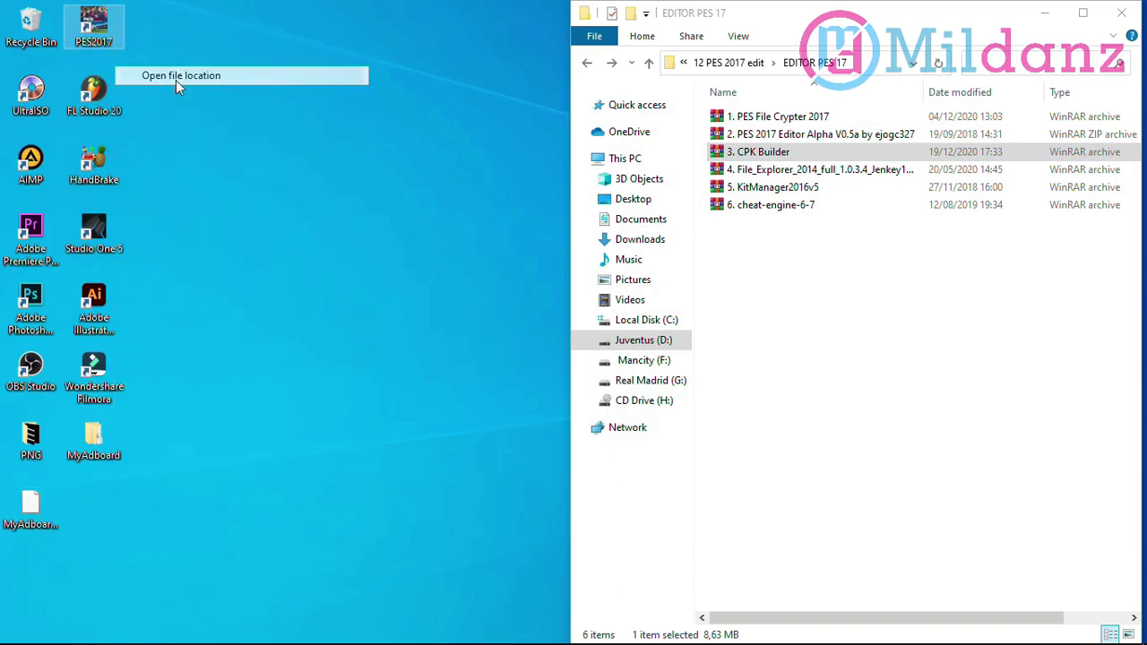
{"action": "double_click", "coordinate": [350, 169]}
{"action": "type", "text": "my"}
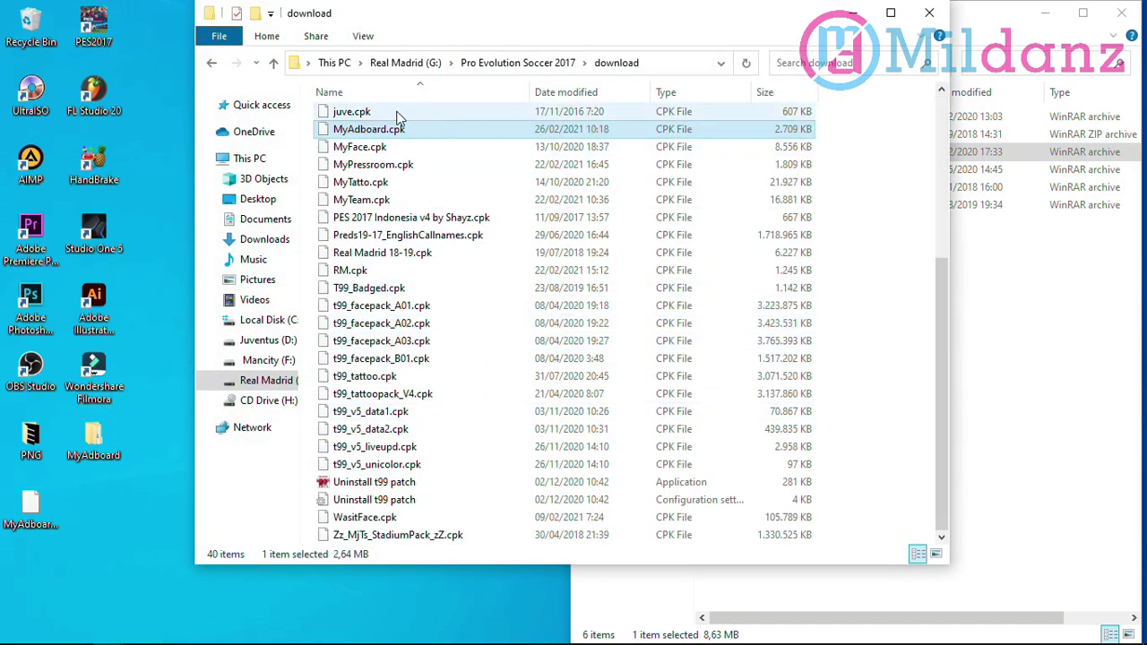
Step: Leave the download folder and launch the PES 2017 DpFileList Generator from its own folder
{"action": "left_click", "coordinate": [211, 63]}
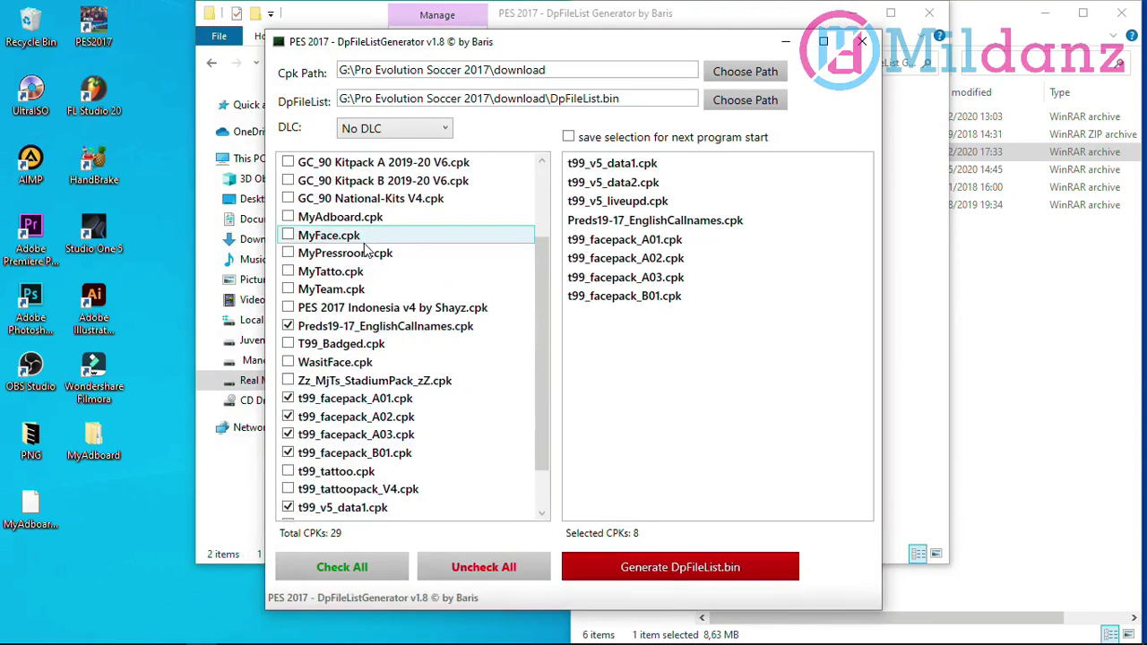
Step: Include all listed CPK files from the download folder, MyAdboard.cpk among them, in the DpFileList selection
{"action": "scroll", "coordinate": [377, 358], "scroll_direction": "up", "scroll_amount": 5}
{"action": "scroll", "coordinate": [376, 509], "scroll_direction": "down", "scroll_amount": 10}
{"action": "left_click", "coordinate": [341, 567]}
{"action": "scroll", "coordinate": [663, 316], "scroll_direction": "down", "scroll_amount": 5}
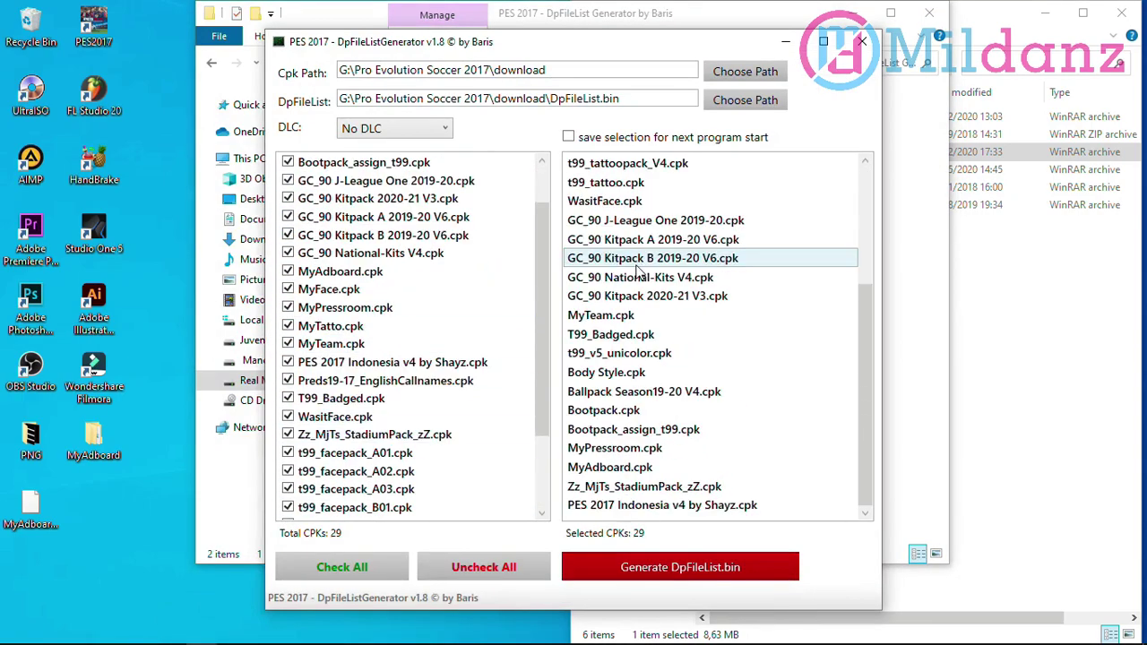
{"action": "scroll", "coordinate": [663, 315], "scroll_direction": "up", "scroll_amount": 5}
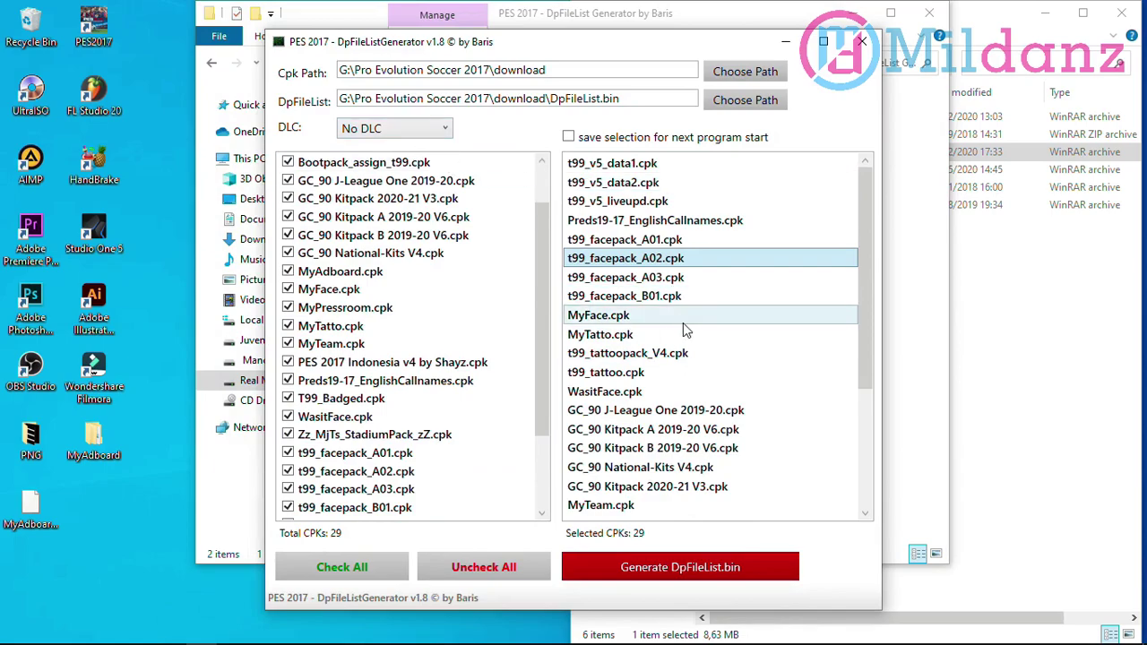
{"action": "scroll", "coordinate": [661, 300], "scroll_direction": "down", "scroll_amount": 1}
{"action": "scroll", "coordinate": [661, 292], "scroll_direction": "down", "scroll_amount": 3}
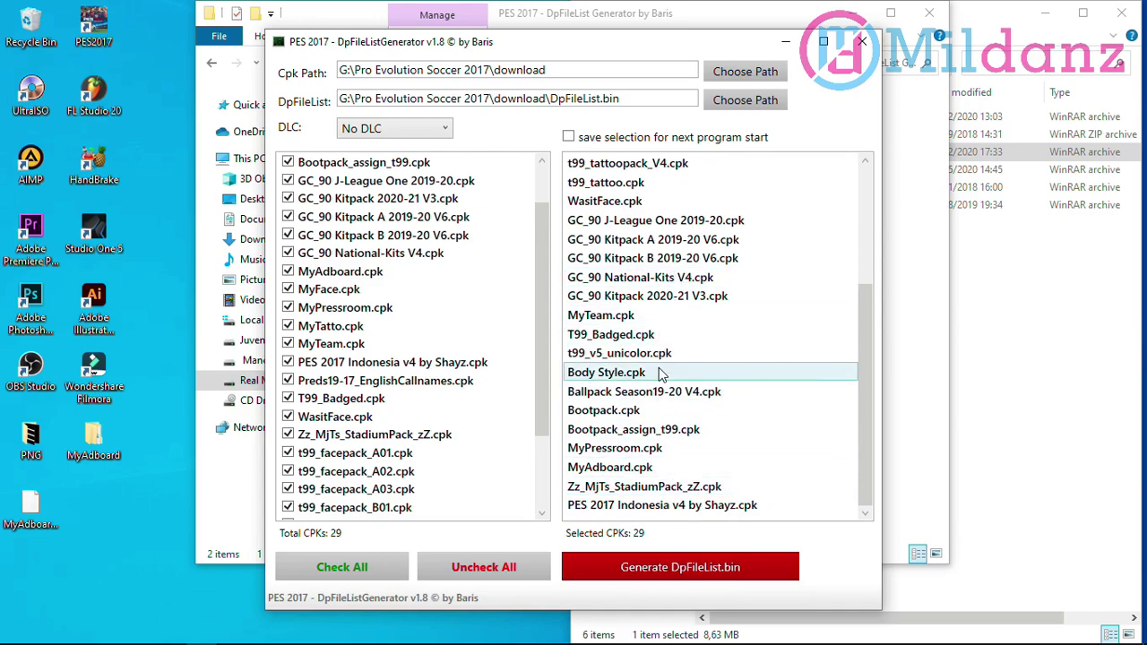
Step: Generate DpFileList.bin for the selected CPKs and close the generator and its folder window
{"action": "left_click", "coordinate": [681, 573]}
{"action": "left_click", "coordinate": [663, 389]}
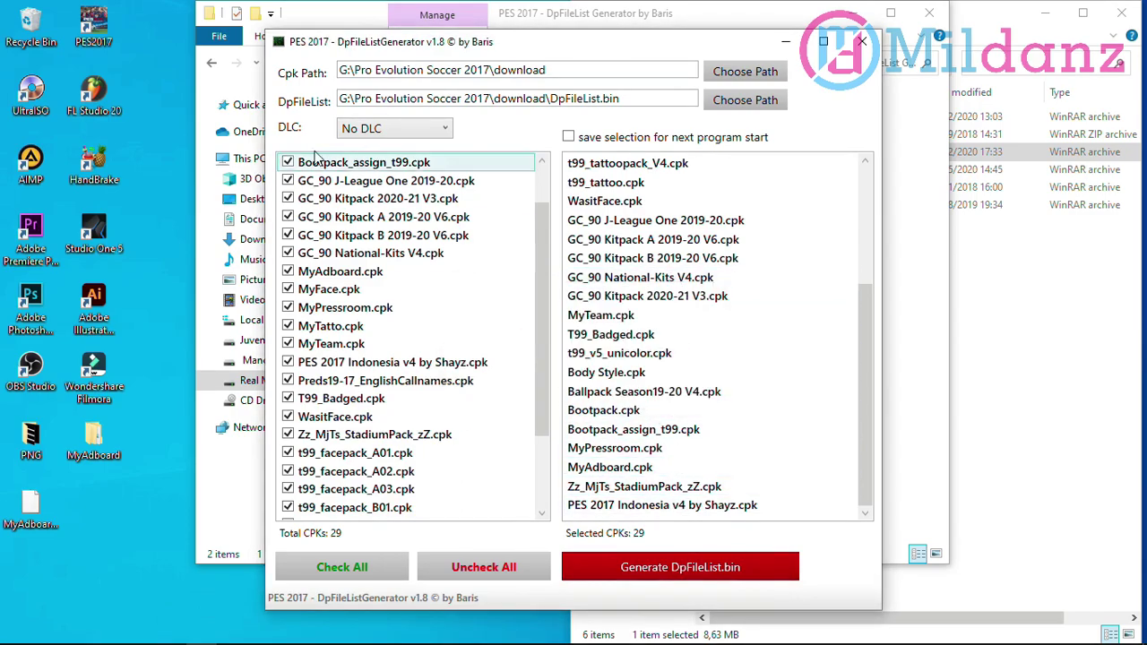
{"action": "left_click", "coordinate": [862, 41]}
{"action": "left_click", "coordinate": [930, 14]}
Step: Refresh the desktop and launch the PES2017 game from it
{"action": "right_click", "coordinate": [380, 100]}
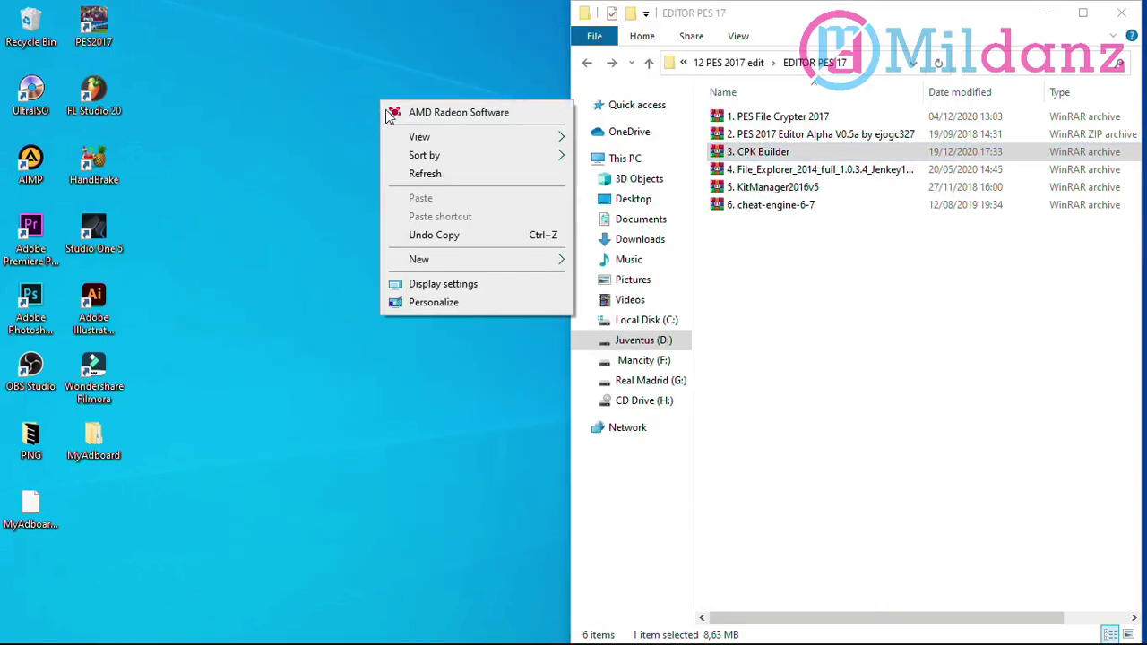
{"action": "left_click", "coordinate": [416, 175]}
{"action": "double_click", "coordinate": [94, 27]}
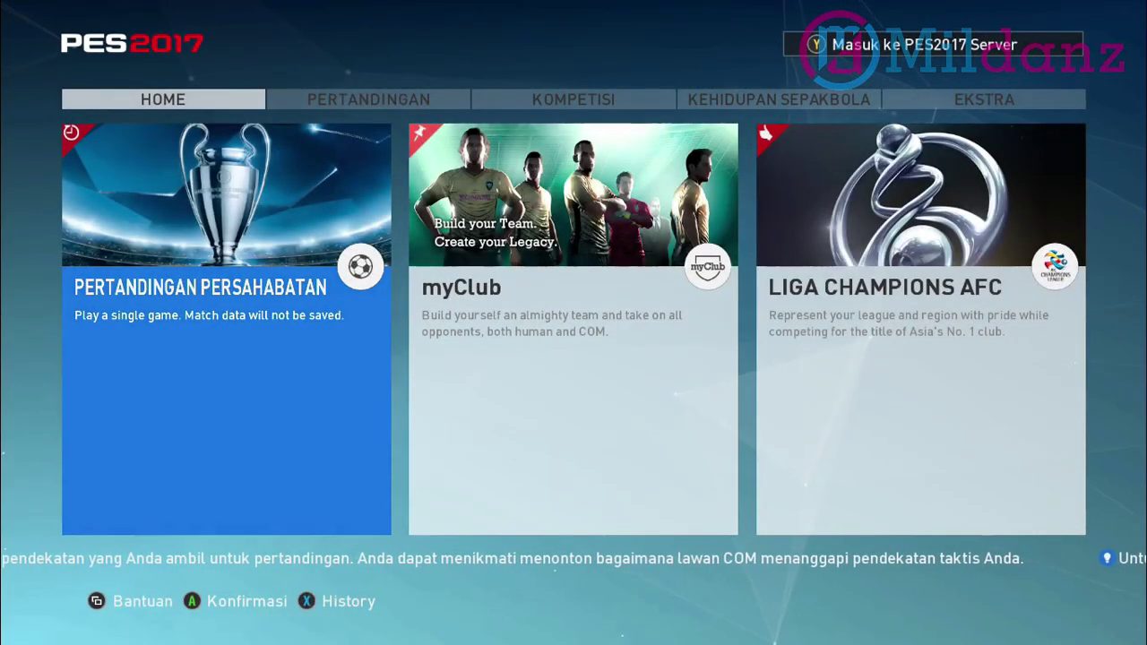
Step: Enter the Liga Champions UEFA mode under Kompetisi and proceed to the team selection for a match
{"action": "key", "text": "Right"}
{"action": "key", "text": "Right"}
{"action": "key", "text": "Right"}
{"action": "key", "text": "Right"}
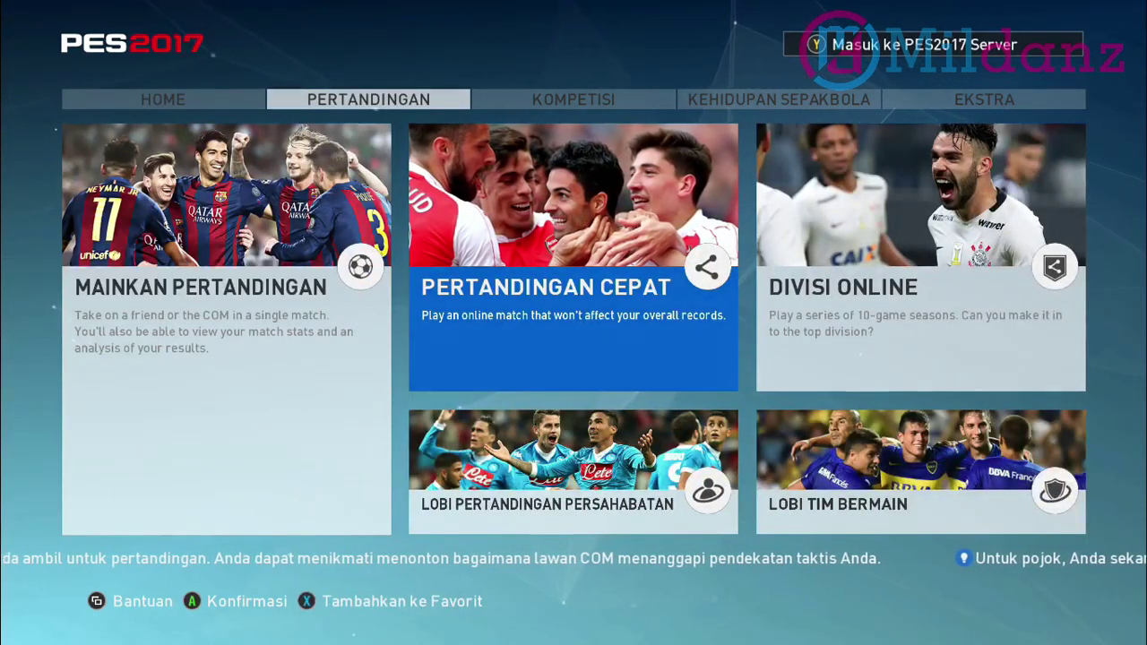
{"action": "key", "text": "Right"}
{"action": "key", "text": "Right"}
{"action": "key", "text": "Left"}
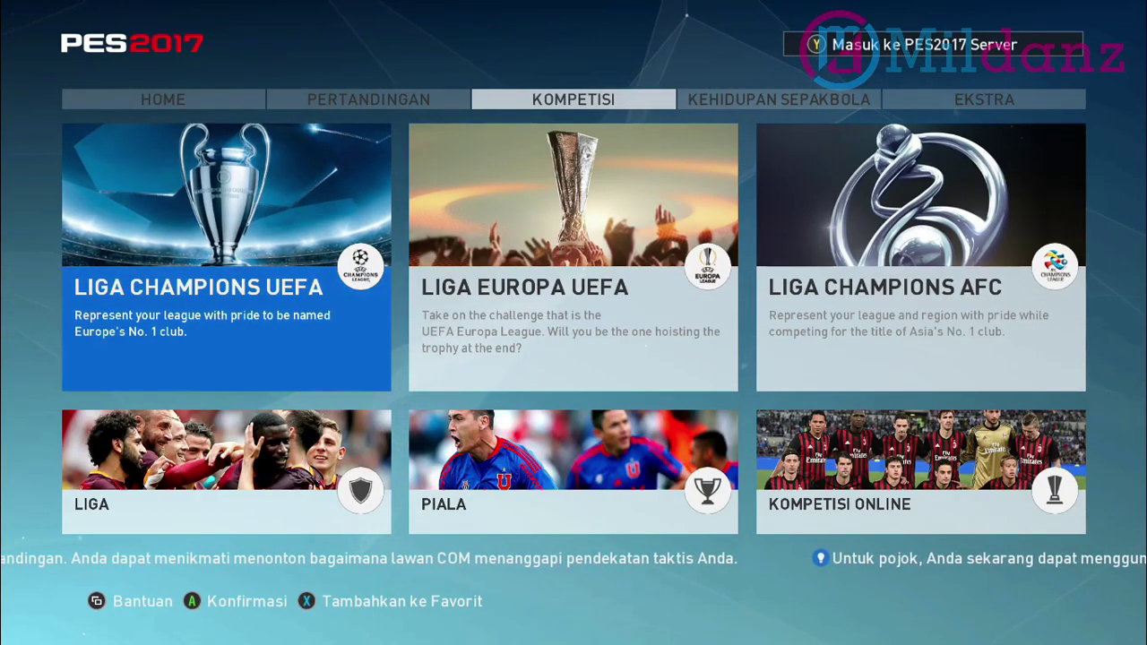
{"action": "key", "text": "Return"}
{"action": "key", "text": "Return"}
{"action": "key", "text": "Return"}
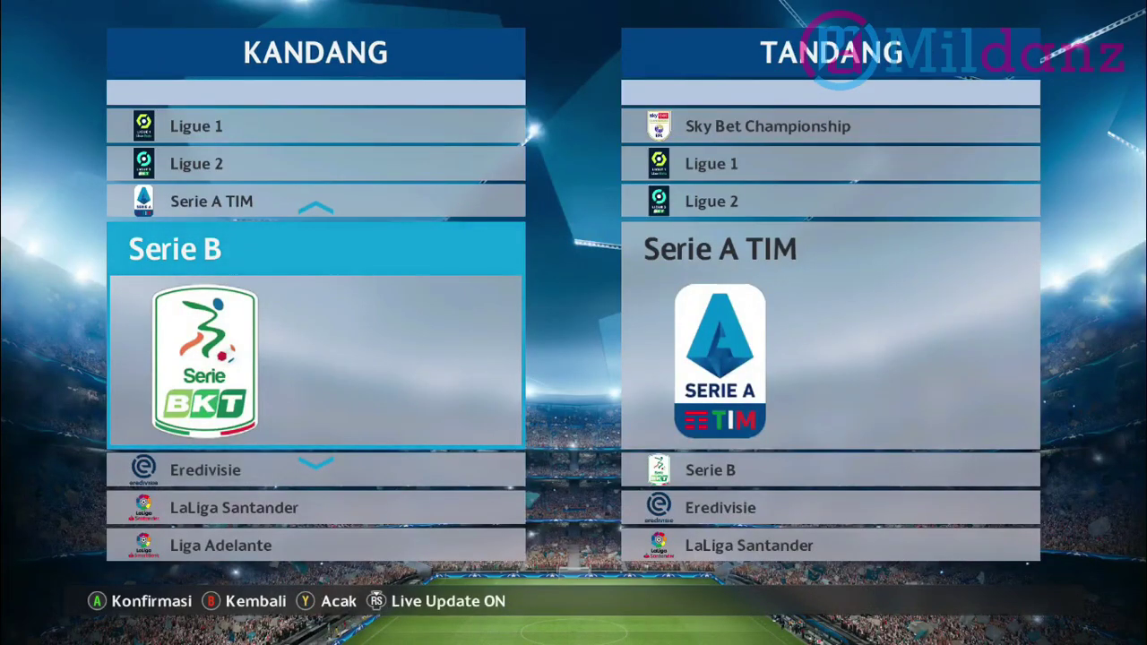
Step: Choose ASPAL FC from Serie B as the home team
{"action": "key", "text": "Return"}
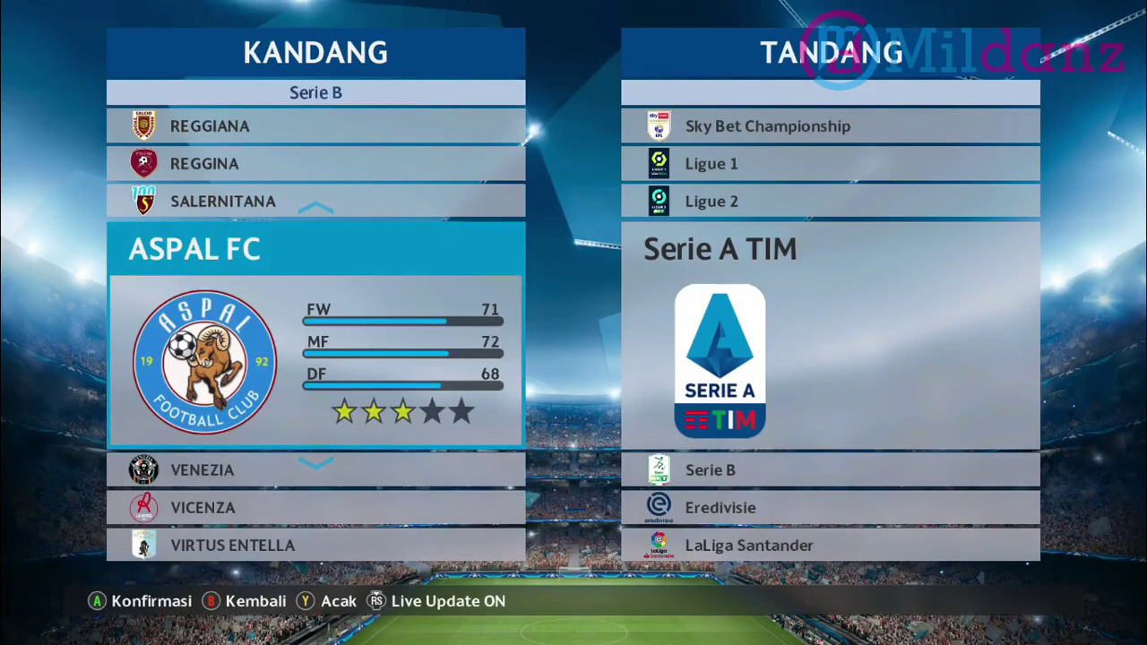
{"action": "key", "text": "Up"}
{"action": "key", "text": "Down"}
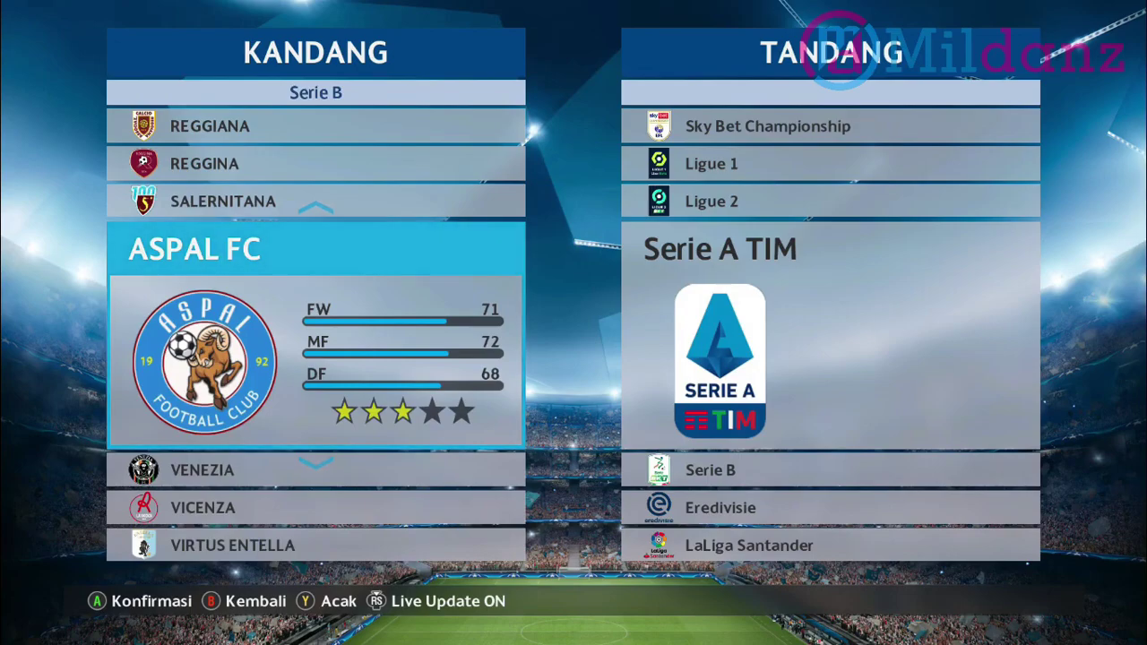
{"action": "key", "text": "Return"}
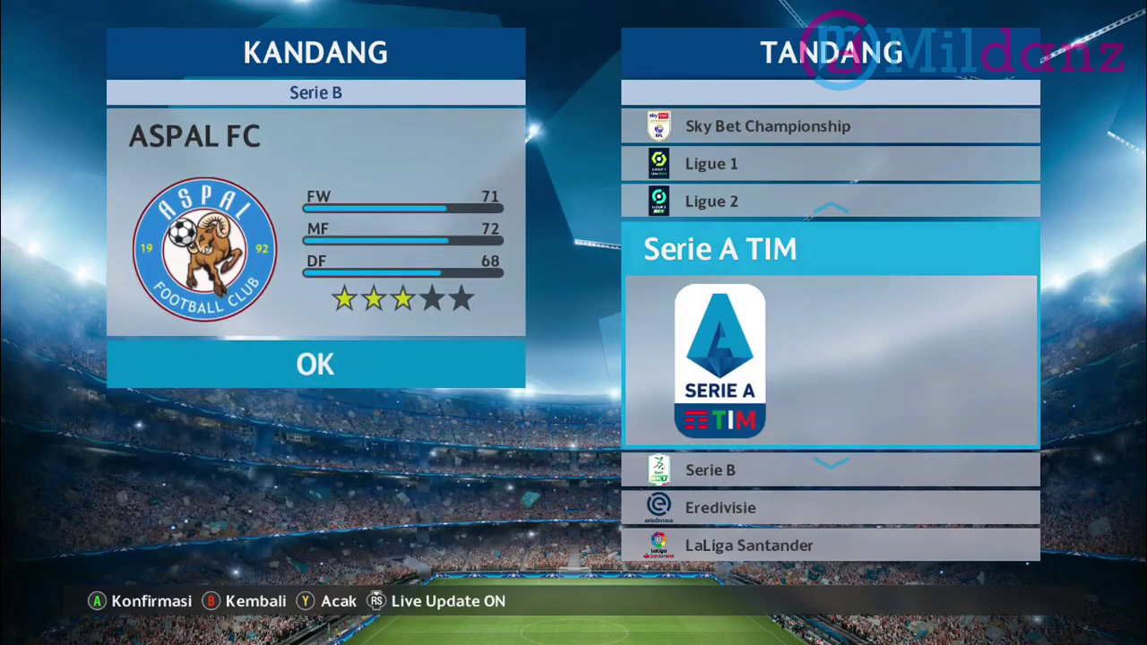
Step: Choose Barcelona from LaLiga Santander as the away team and start the Champions League match
{"action": "key", "text": "Down"}
{"action": "key", "text": "Down"}
{"action": "key", "text": "Down"}
{"action": "key", "text": "Return"}
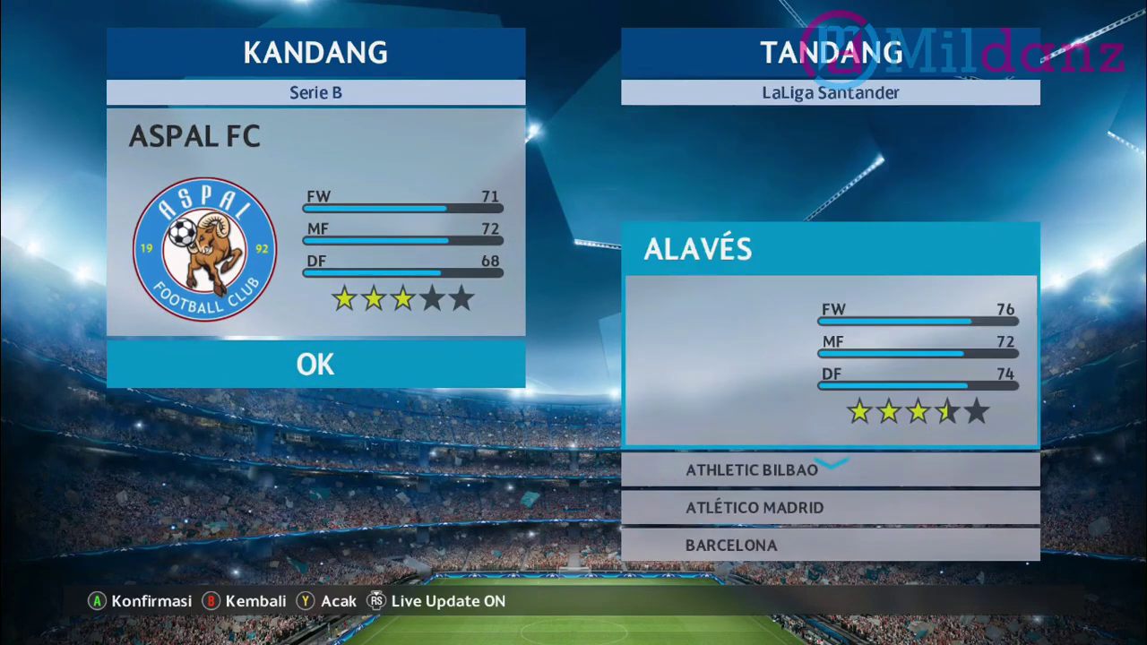
{"action": "key", "text": "Down"}
{"action": "key", "text": "Down"}
{"action": "key", "text": "Down"}
{"action": "key", "text": "Return"}
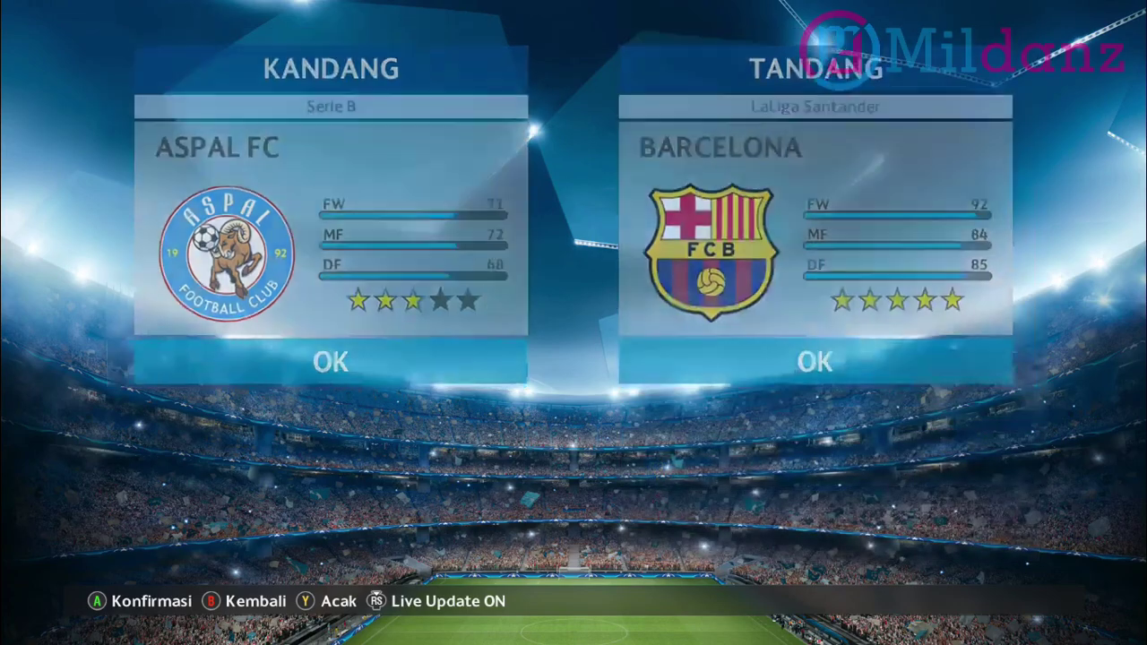
{"action": "key", "text": "Return"}
{"action": "key", "text": "Return"}
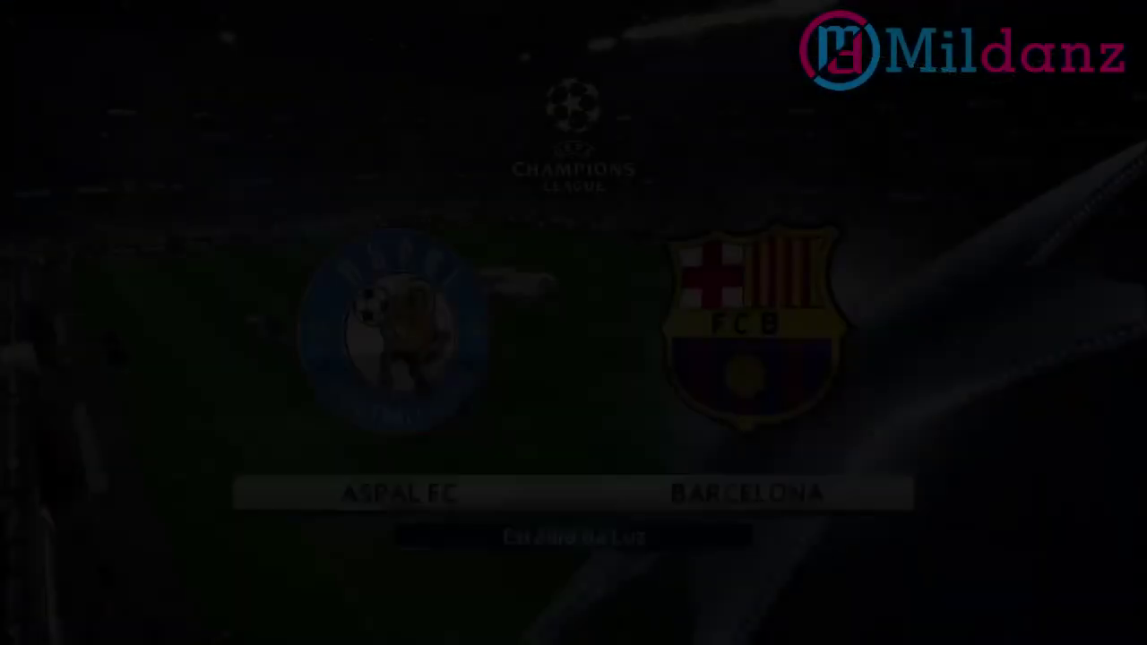